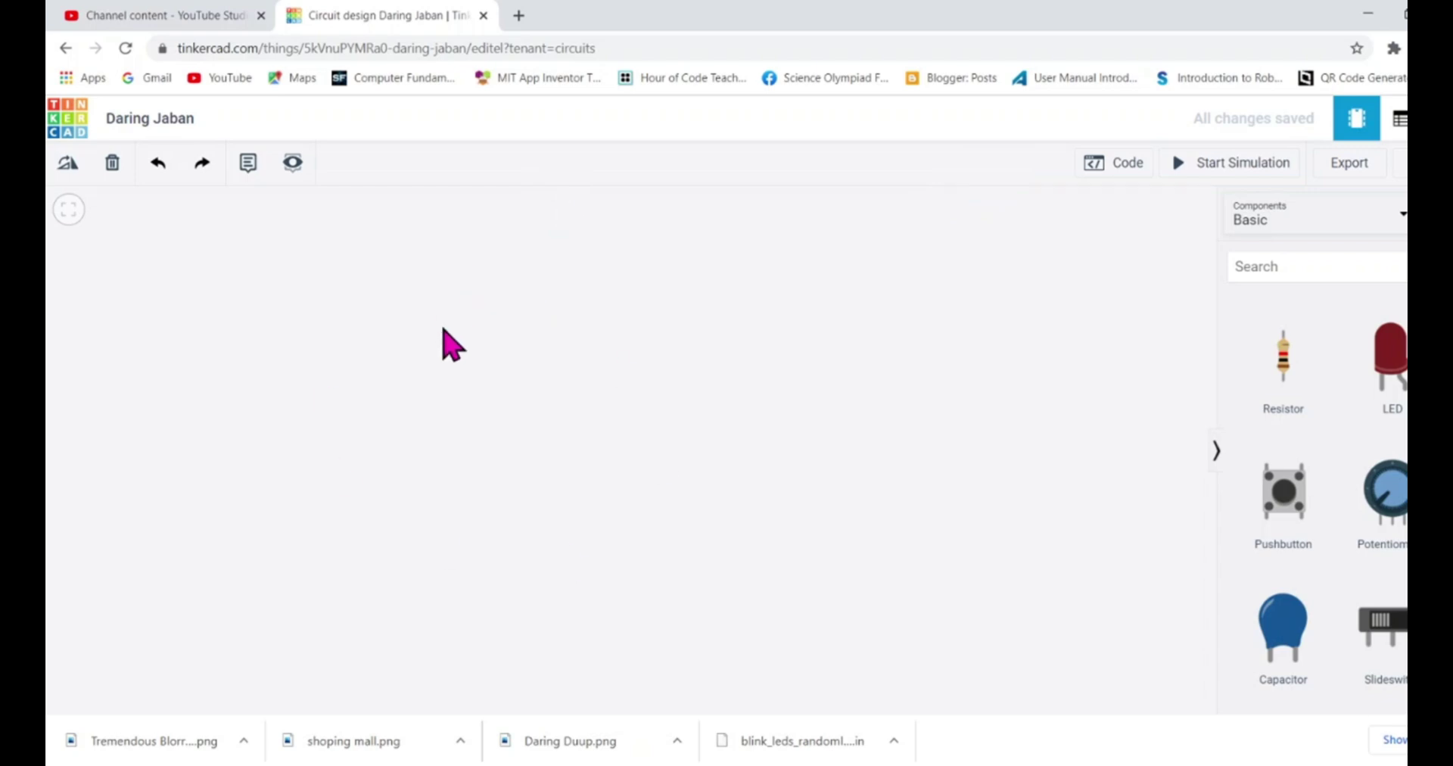
Rename the design to 'Security system using PIR sensor'
click(141, 119)
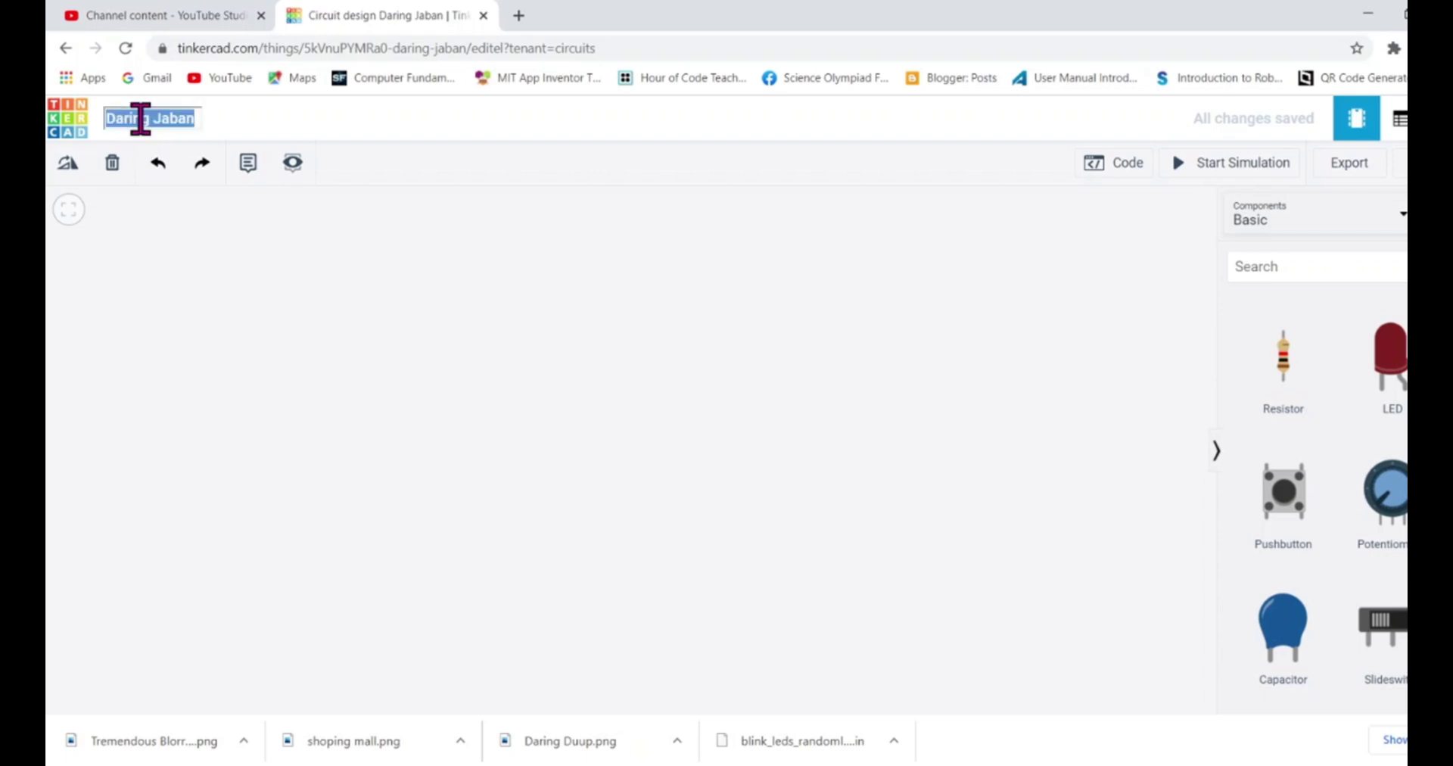
text(Secu)
text(rity s)
text(ystem u)
text(sing PIR)
text( sensor)
key(Escape)
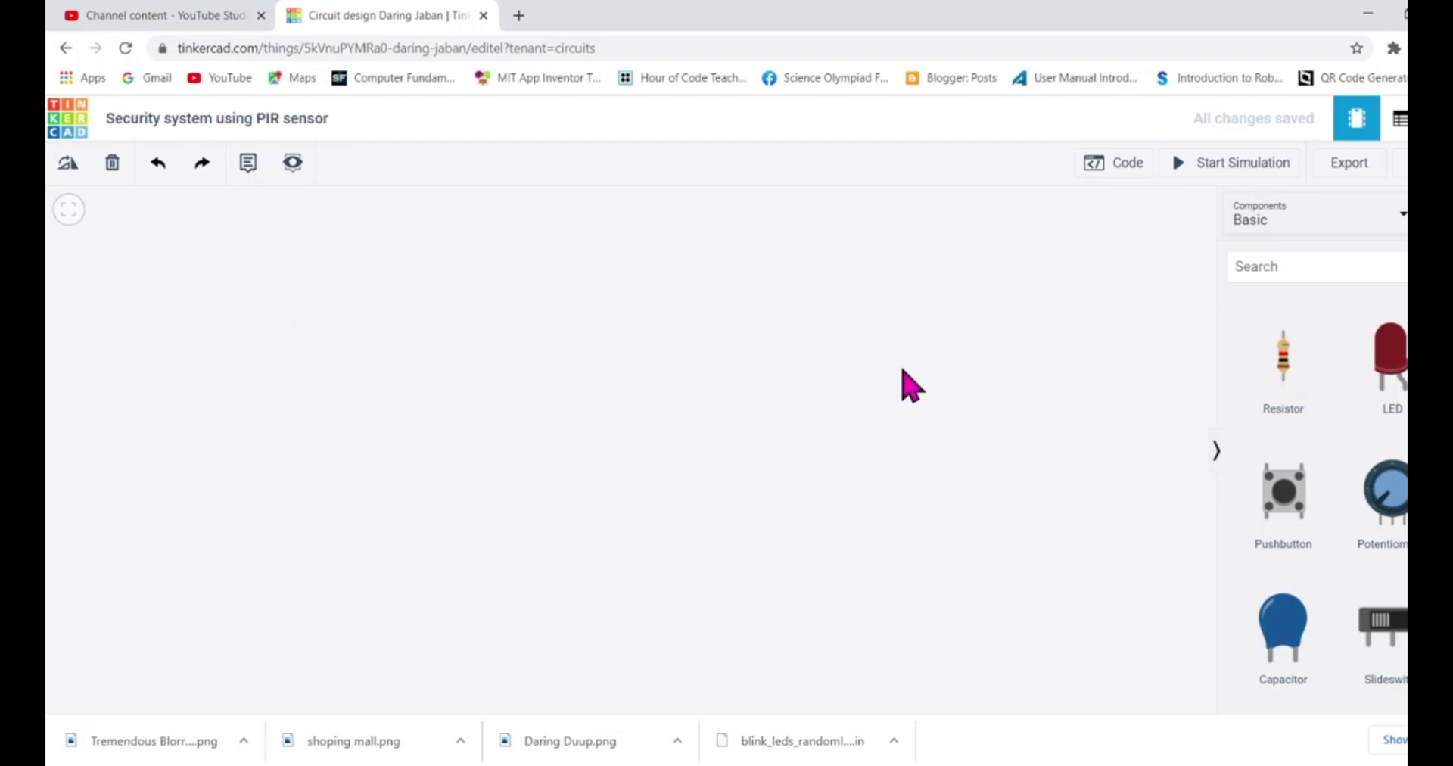
Drag a PIR Sensor from the Basic components list onto the middle of the canvas
scroll(1323, 499, down, 12)
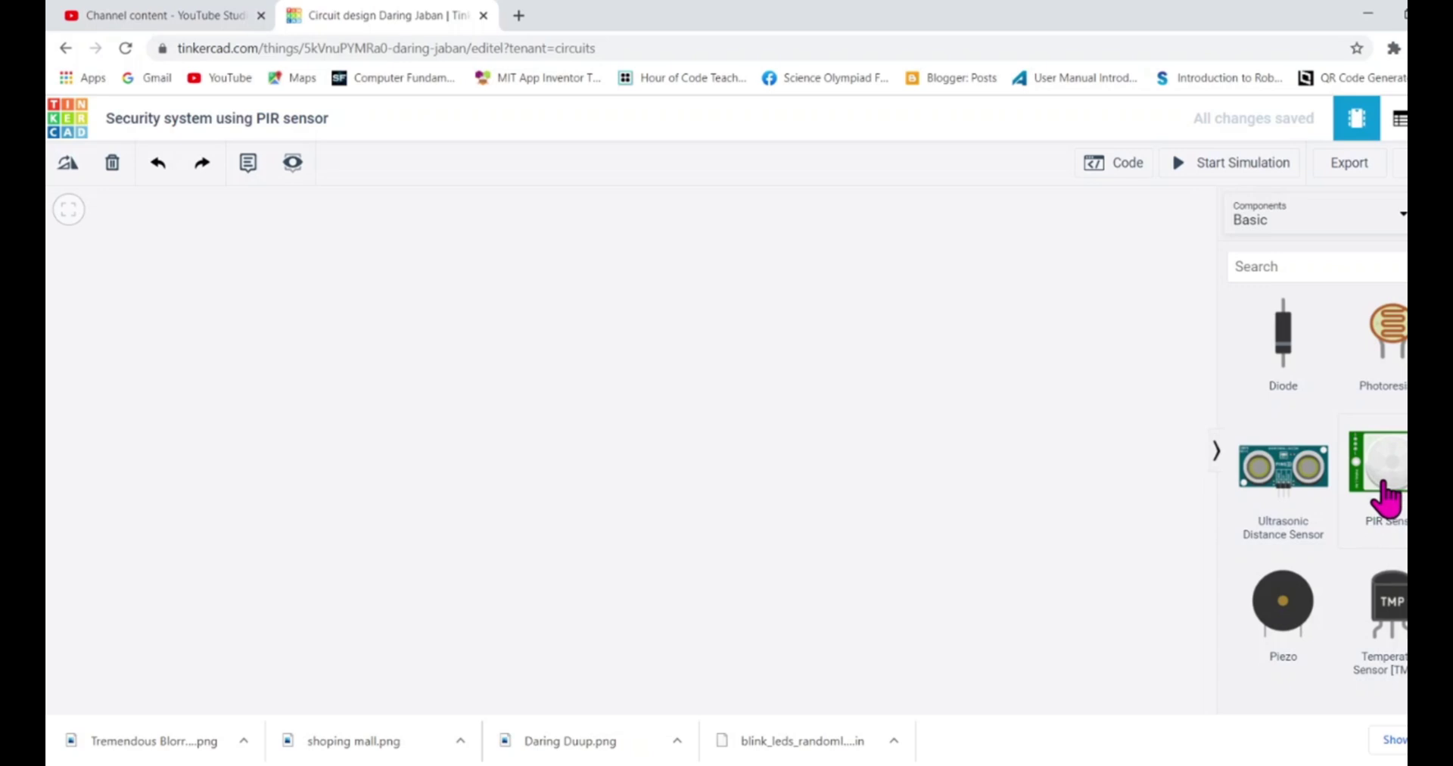
drag(1385, 496, 603, 423)
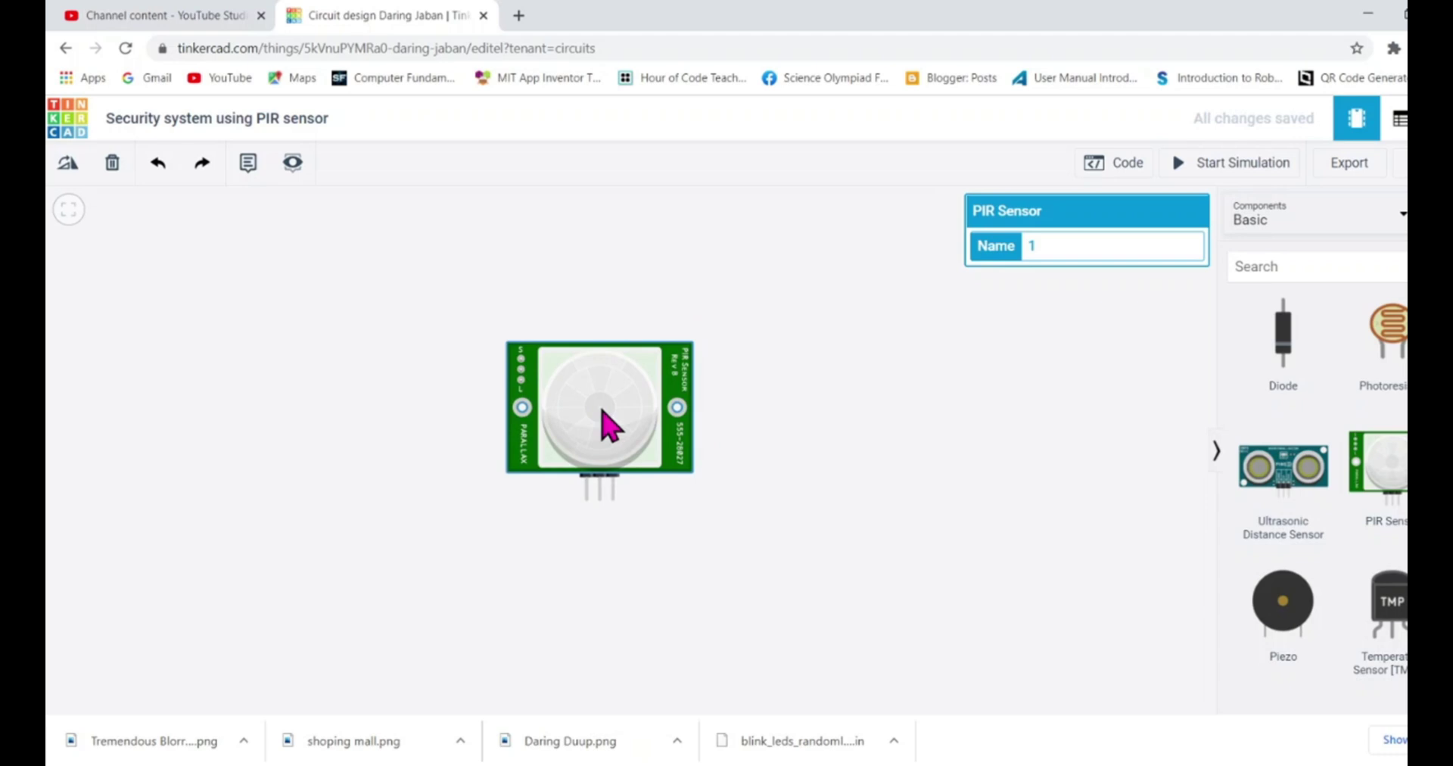
click(750, 424)
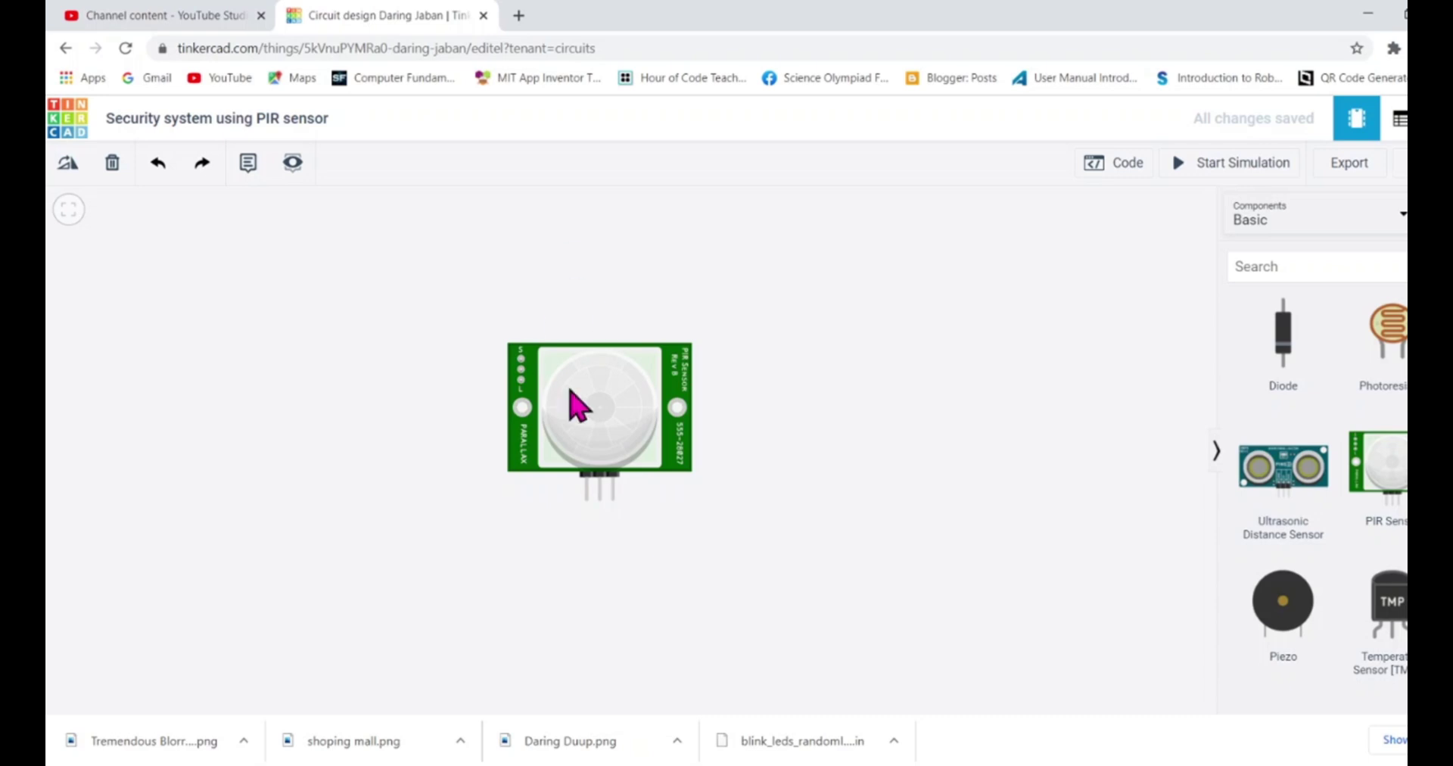
Move the PIR sensor up and left so it sits near the top of the canvas
drag(587, 418, 499, 353)
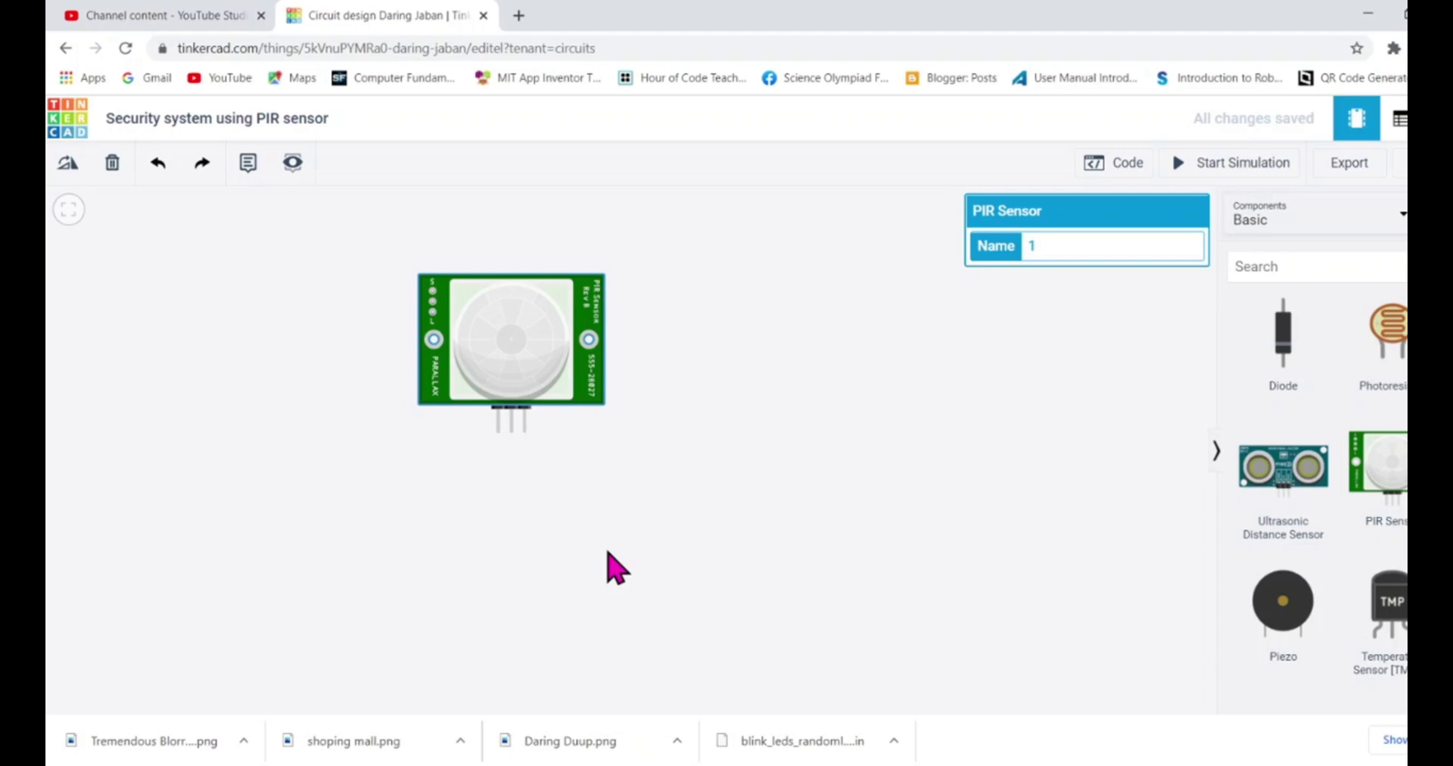
drag(512, 367, 511, 330)
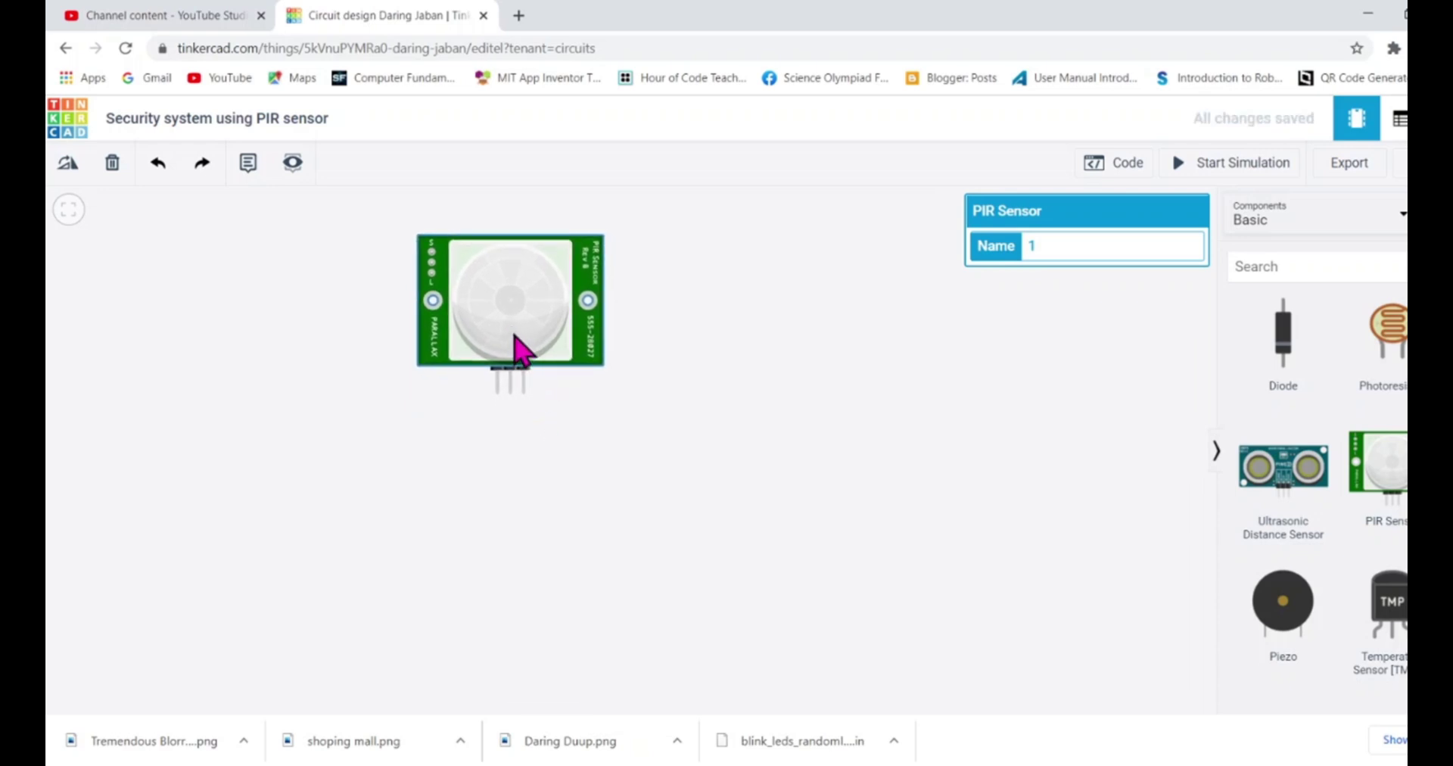
drag(514, 336, 535, 330)
click(694, 473)
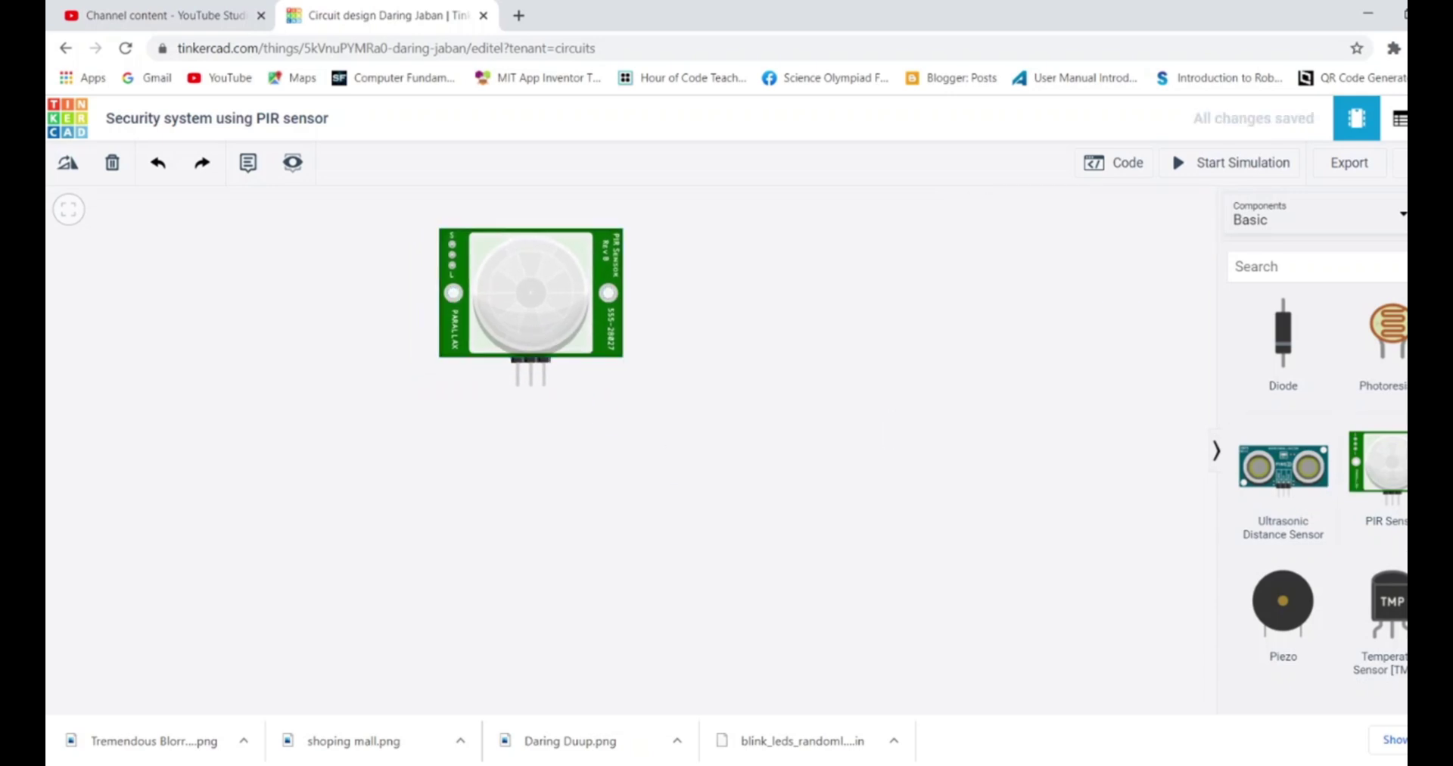
scroll(1287, 500, up, 10)
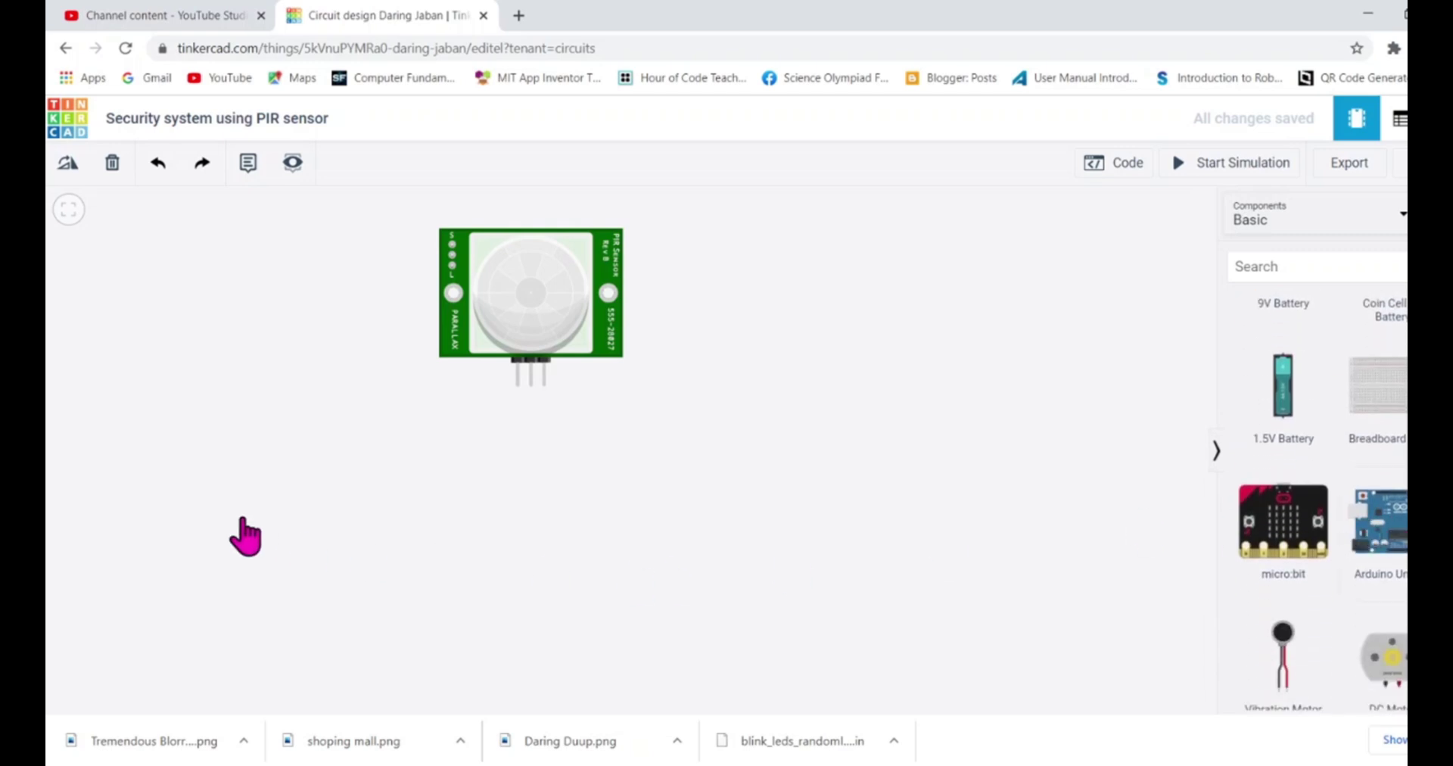
Add an Arduino Uno board on the left and align the PIR sensor to its right
drag(274, 495, 335, 524)
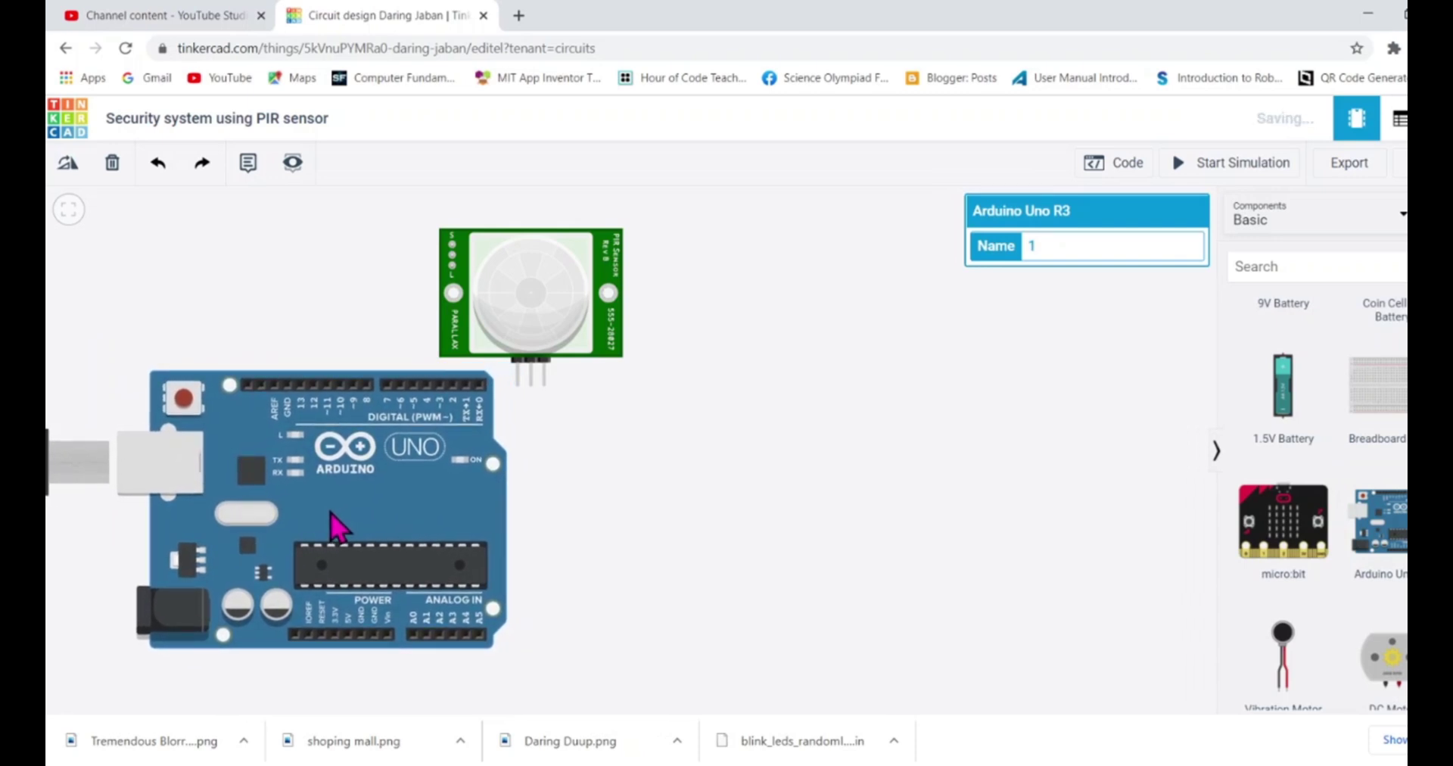
drag(566, 349, 649, 493)
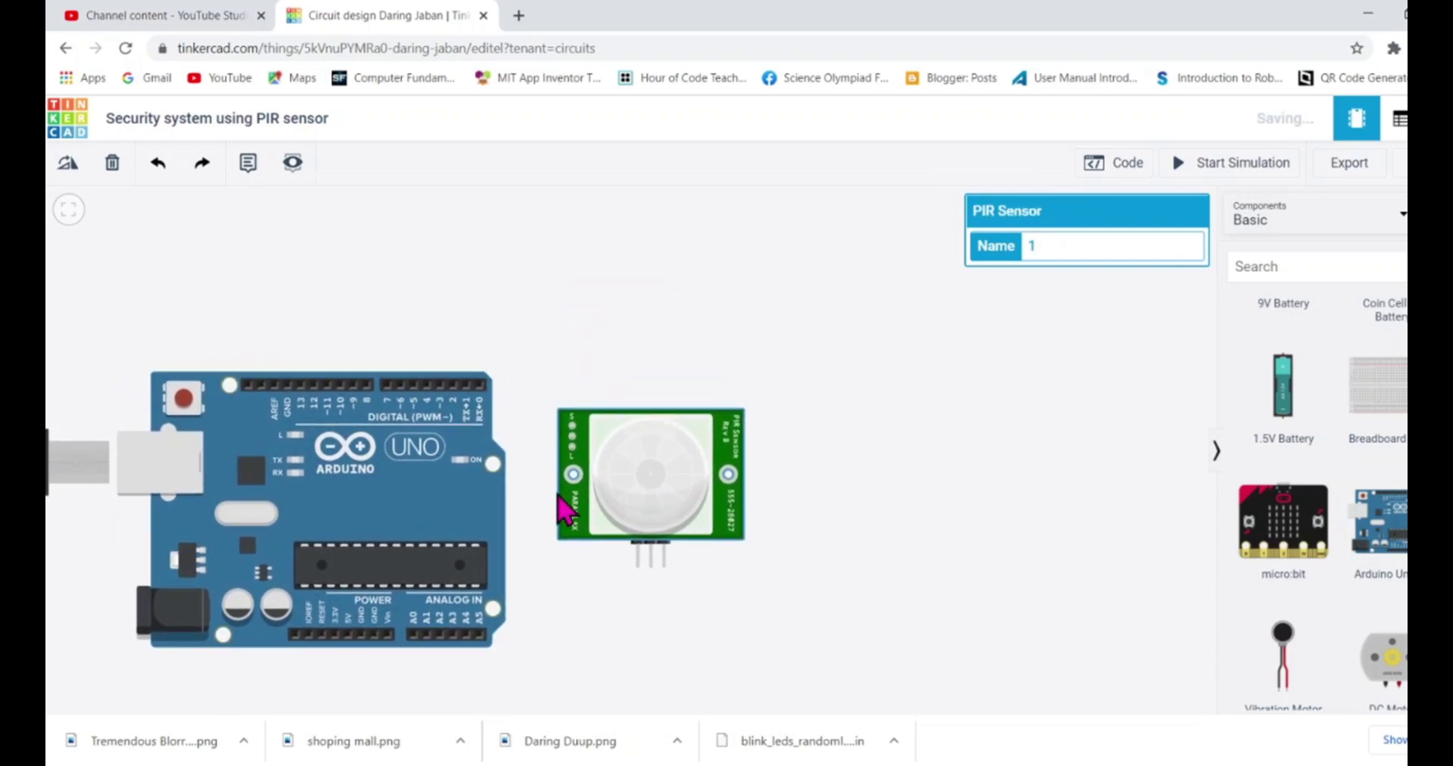
drag(443, 507, 427, 500)
drag(627, 493, 608, 454)
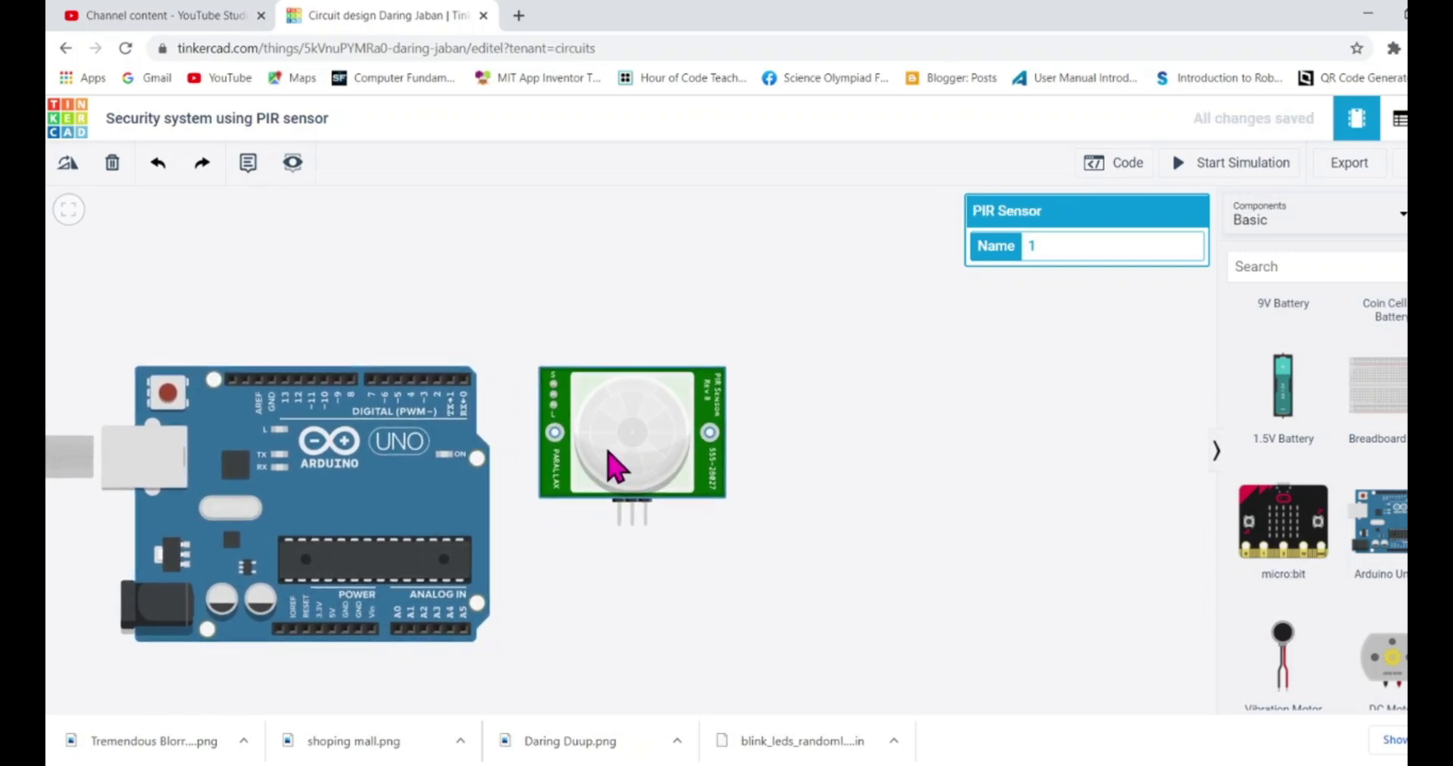
click(742, 598)
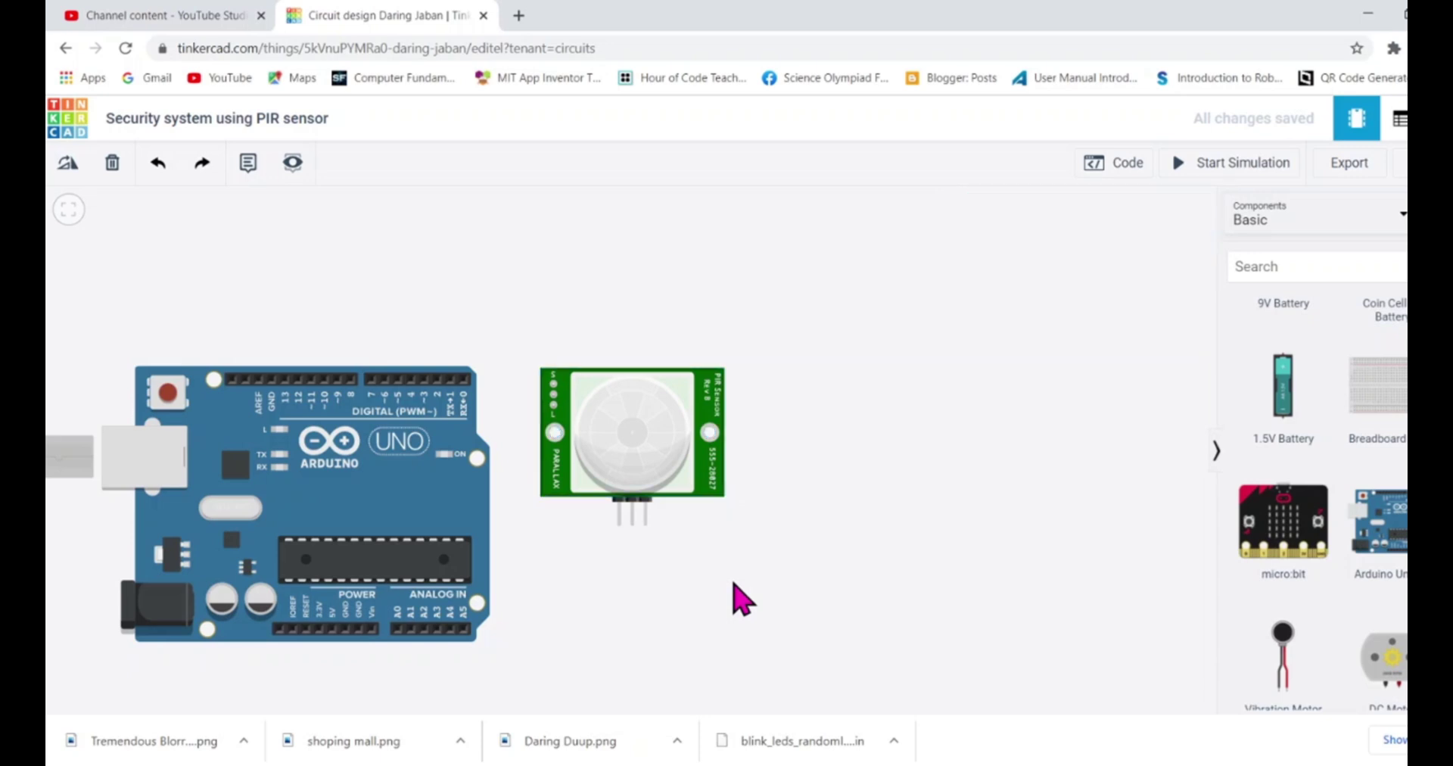
Wire the PIR sensor's power pin to Arduino 5V with a red wire
click(634, 525)
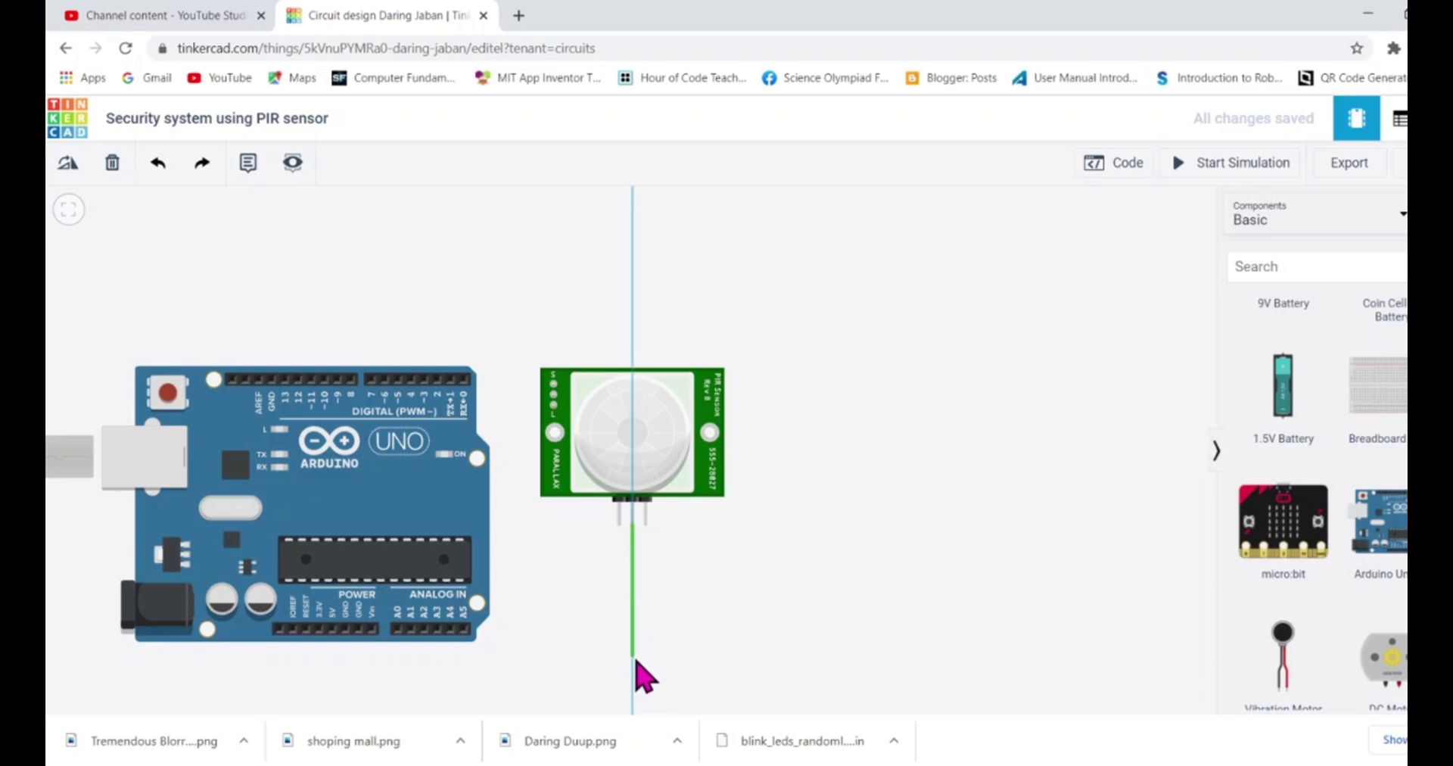
click(634, 671)
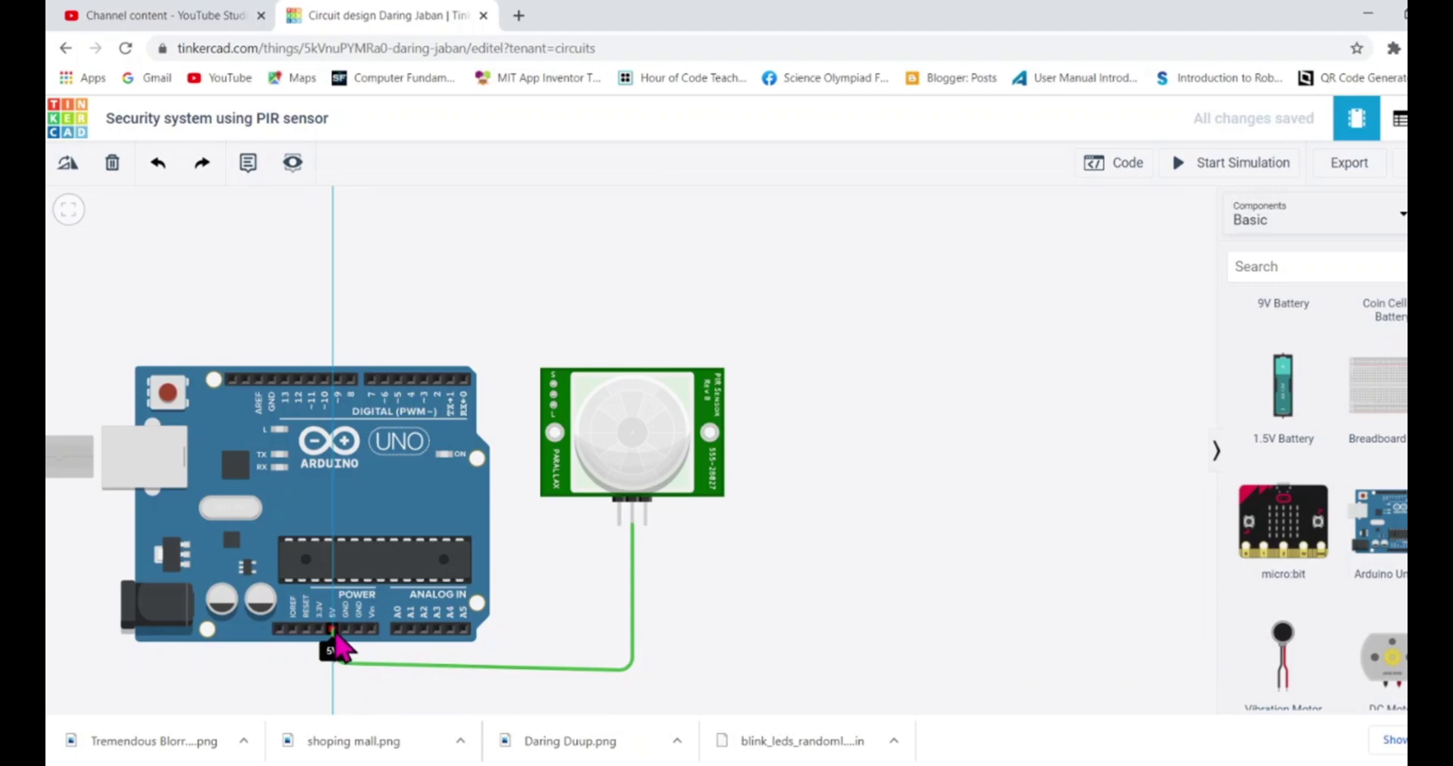
click(335, 634)
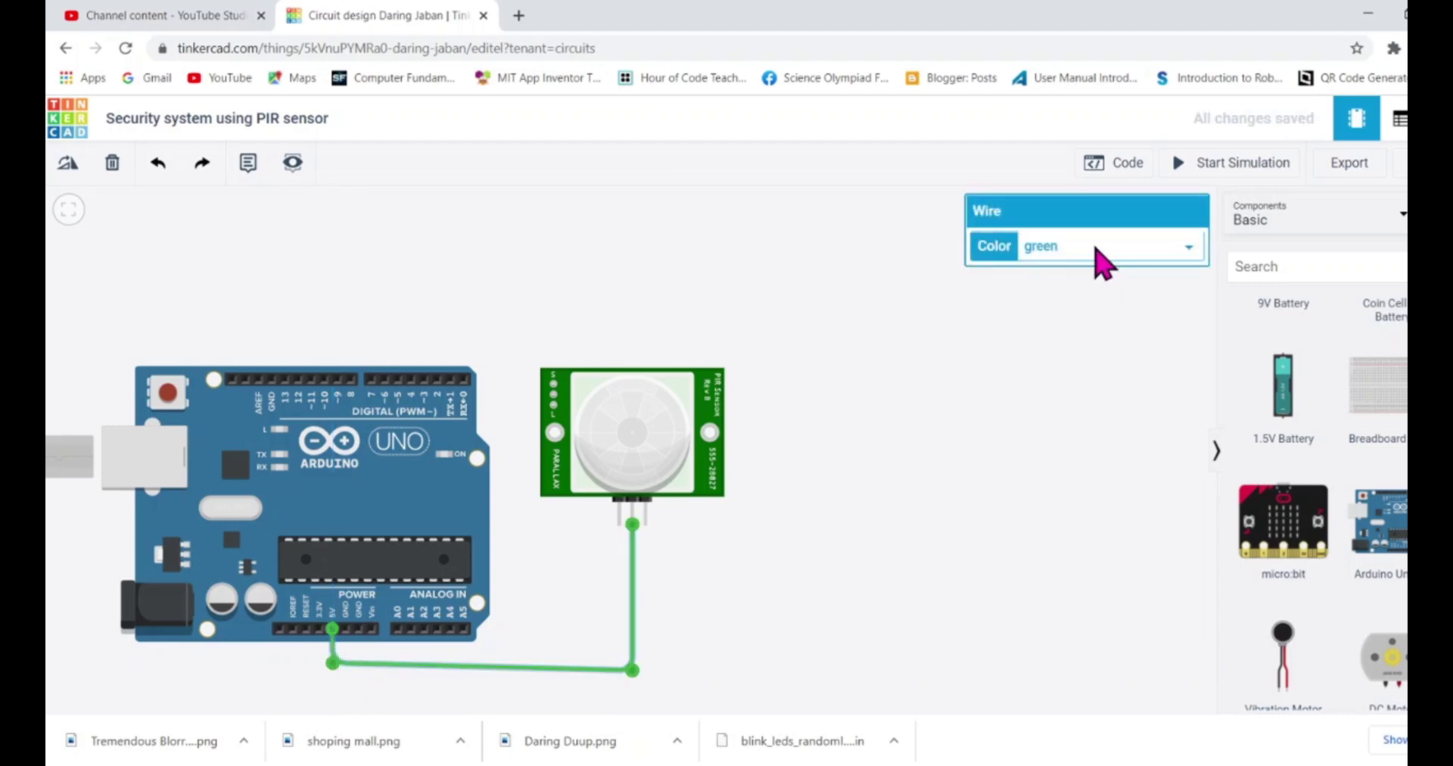
click(1071, 292)
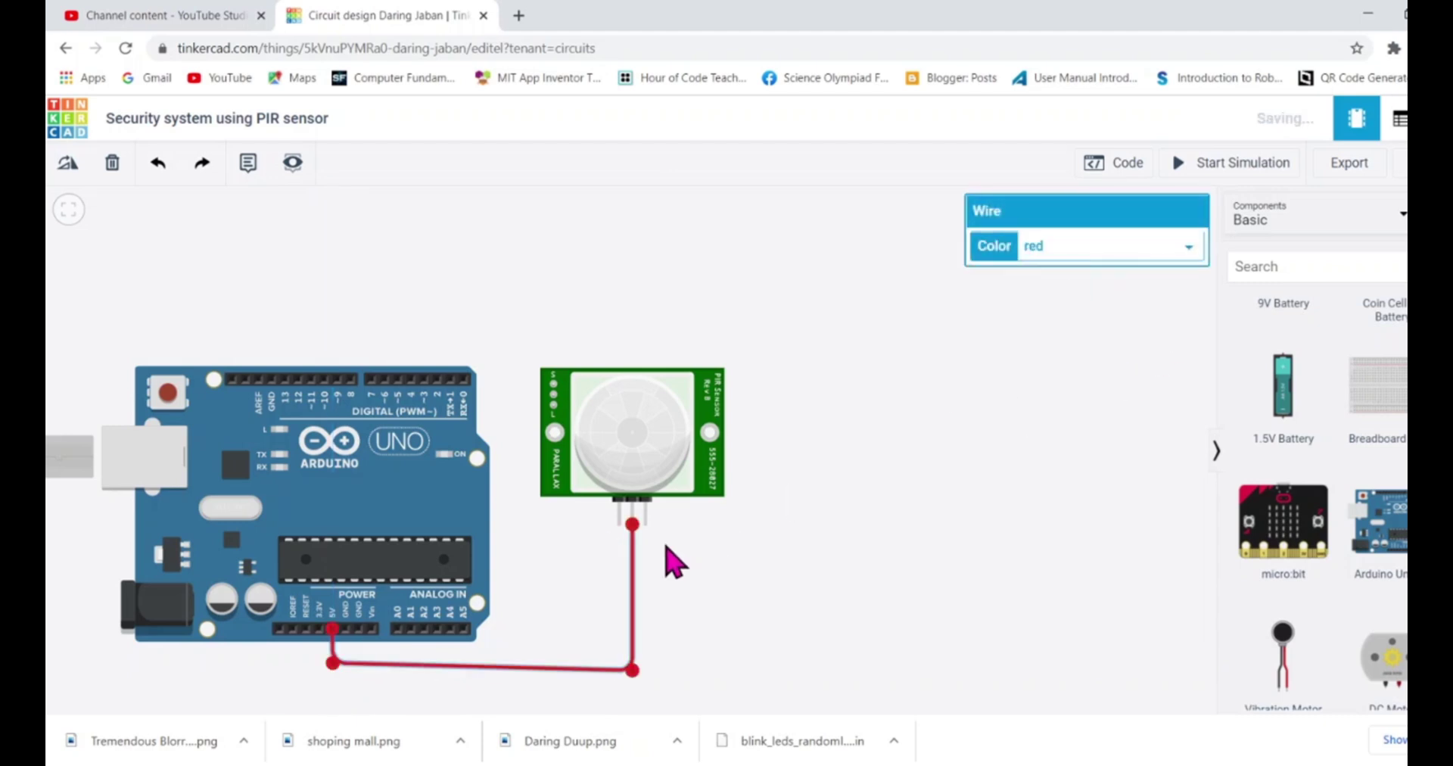
Wire the PIR sensor's ground pin to Arduino GND with a black wire
click(646, 526)
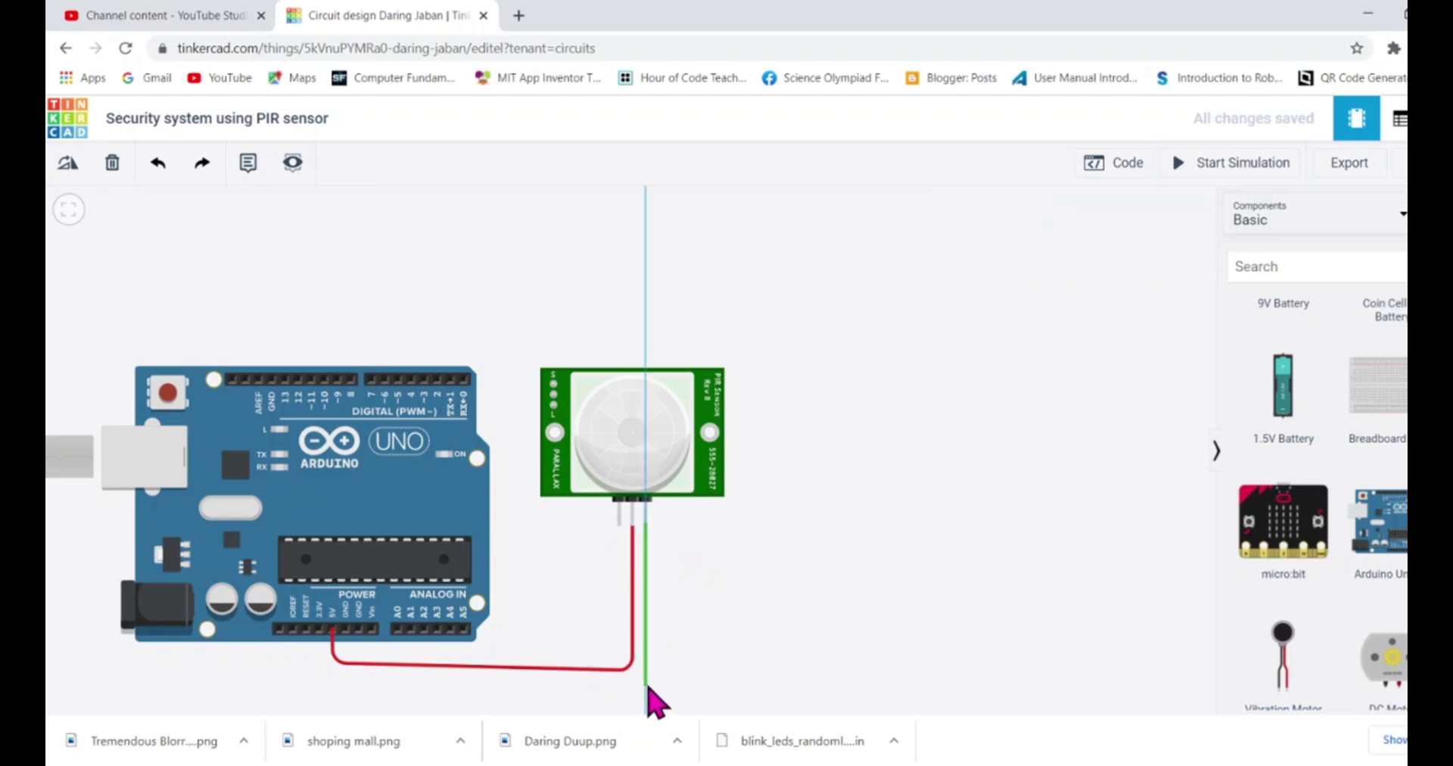
click(646, 685)
click(356, 685)
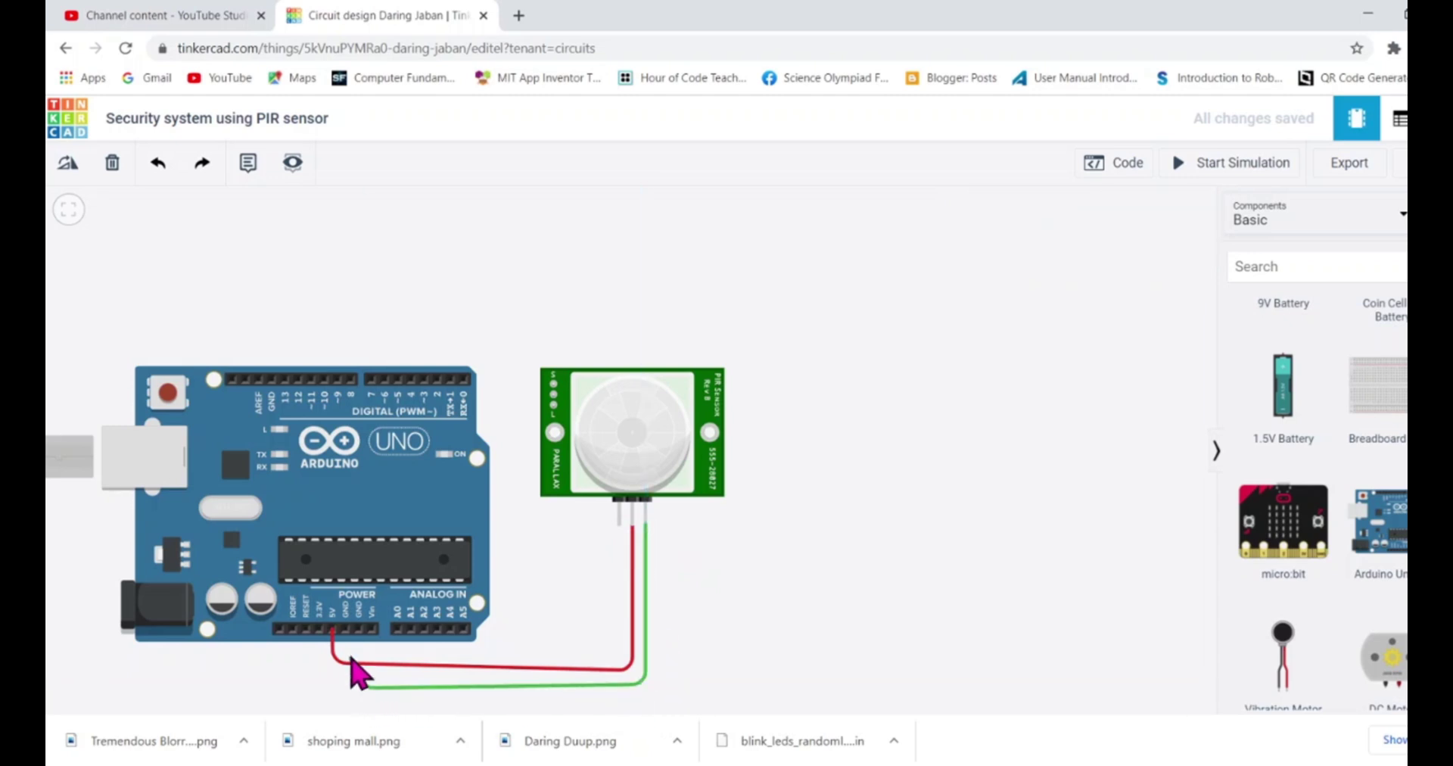
click(347, 633)
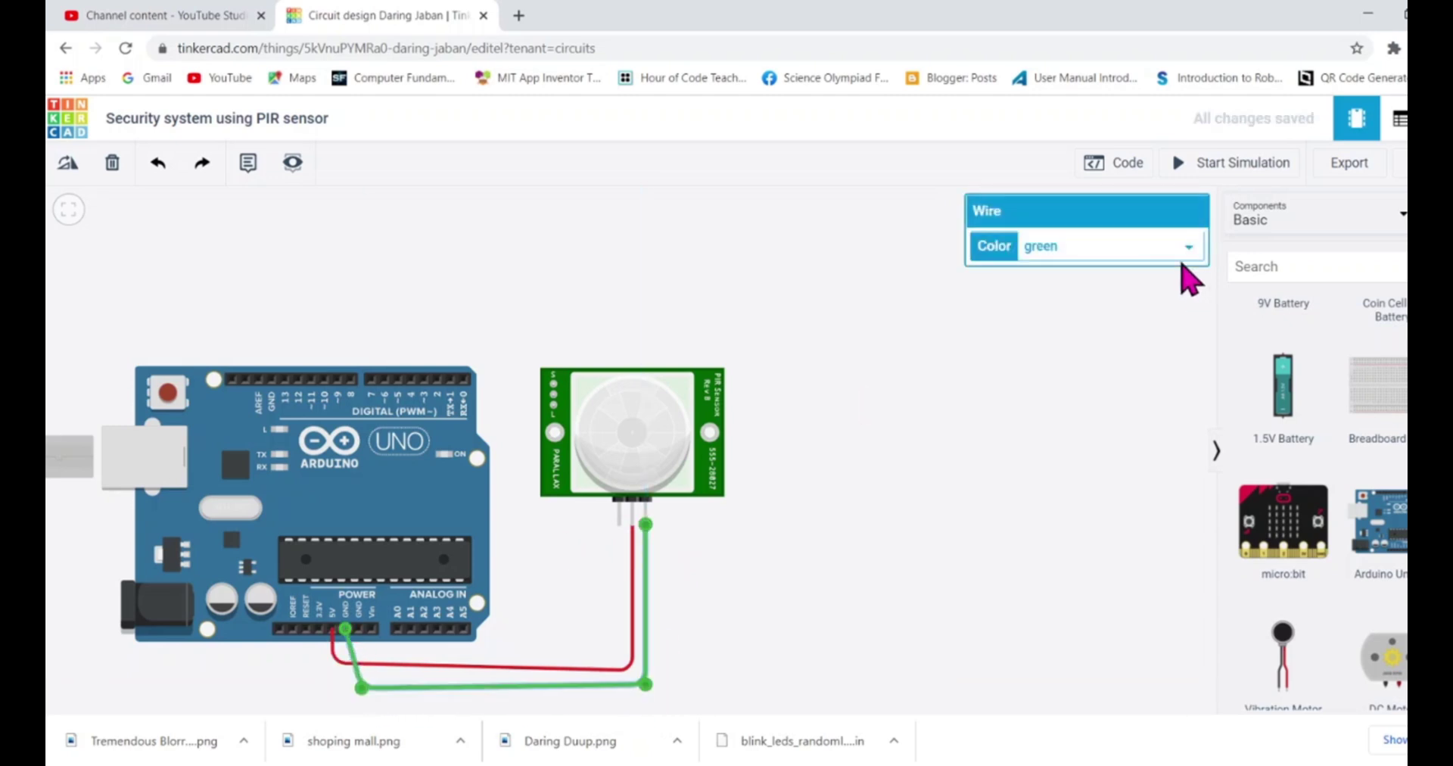
click(1093, 253)
click(1069, 271)
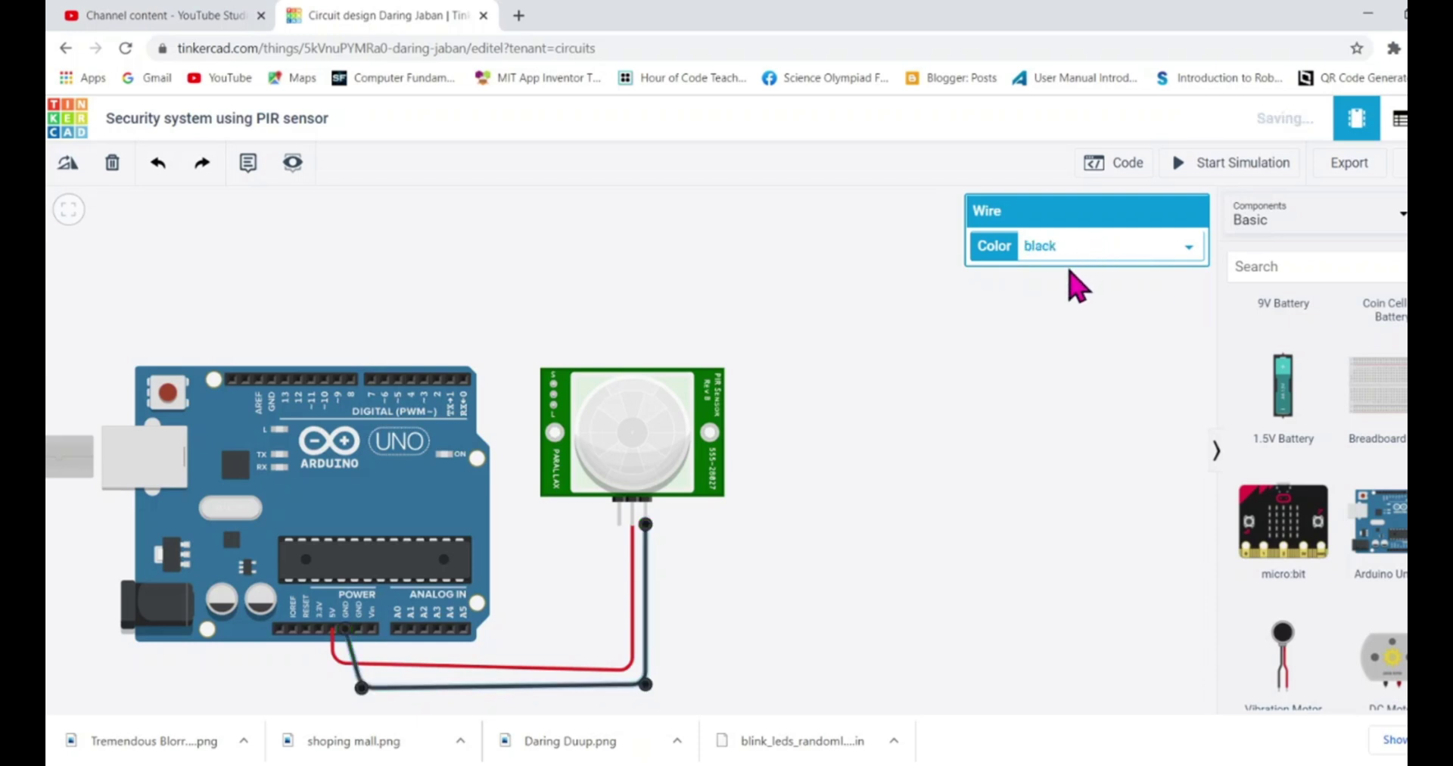
click(897, 494)
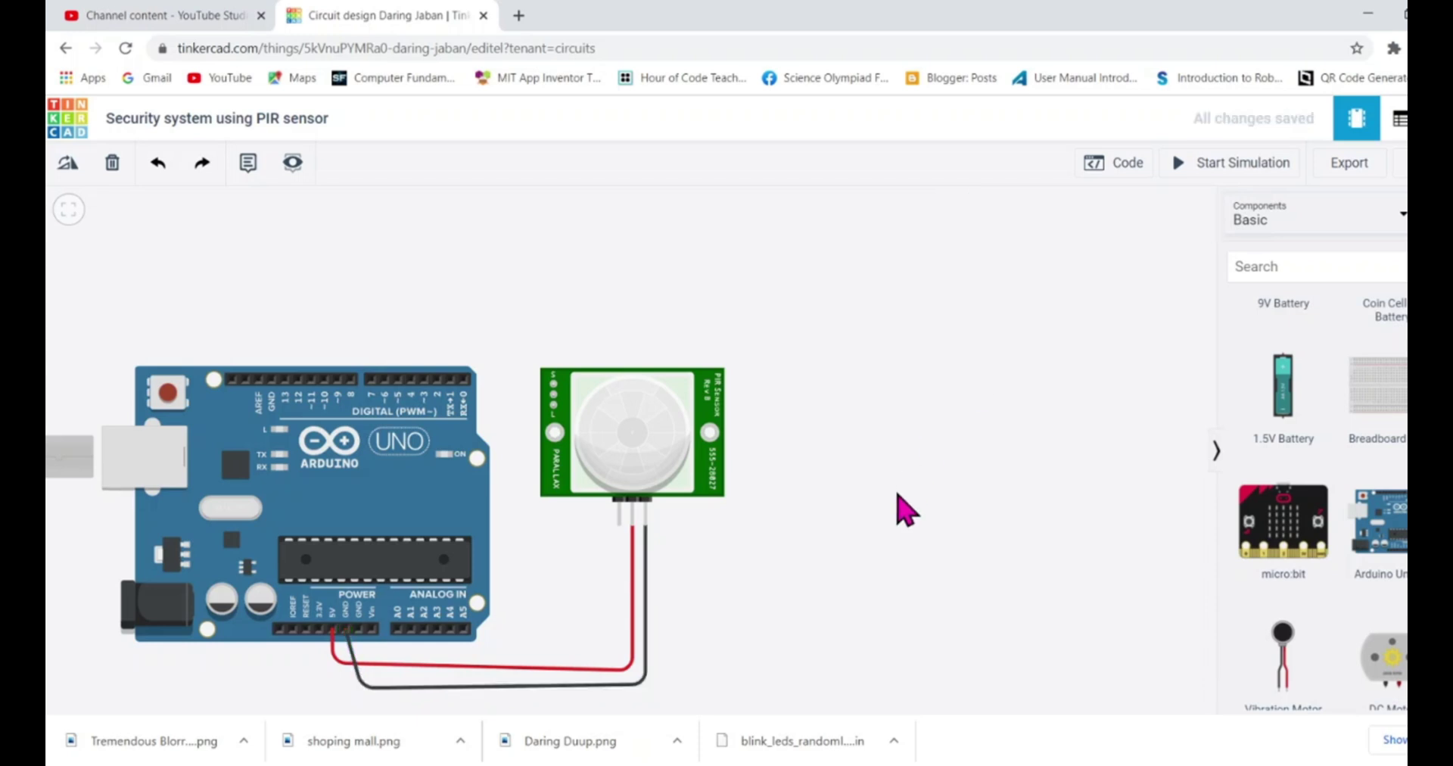
Run a wire from the PIR signal pin, bent below the sensor, to Arduino digital pin 7
click(619, 526)
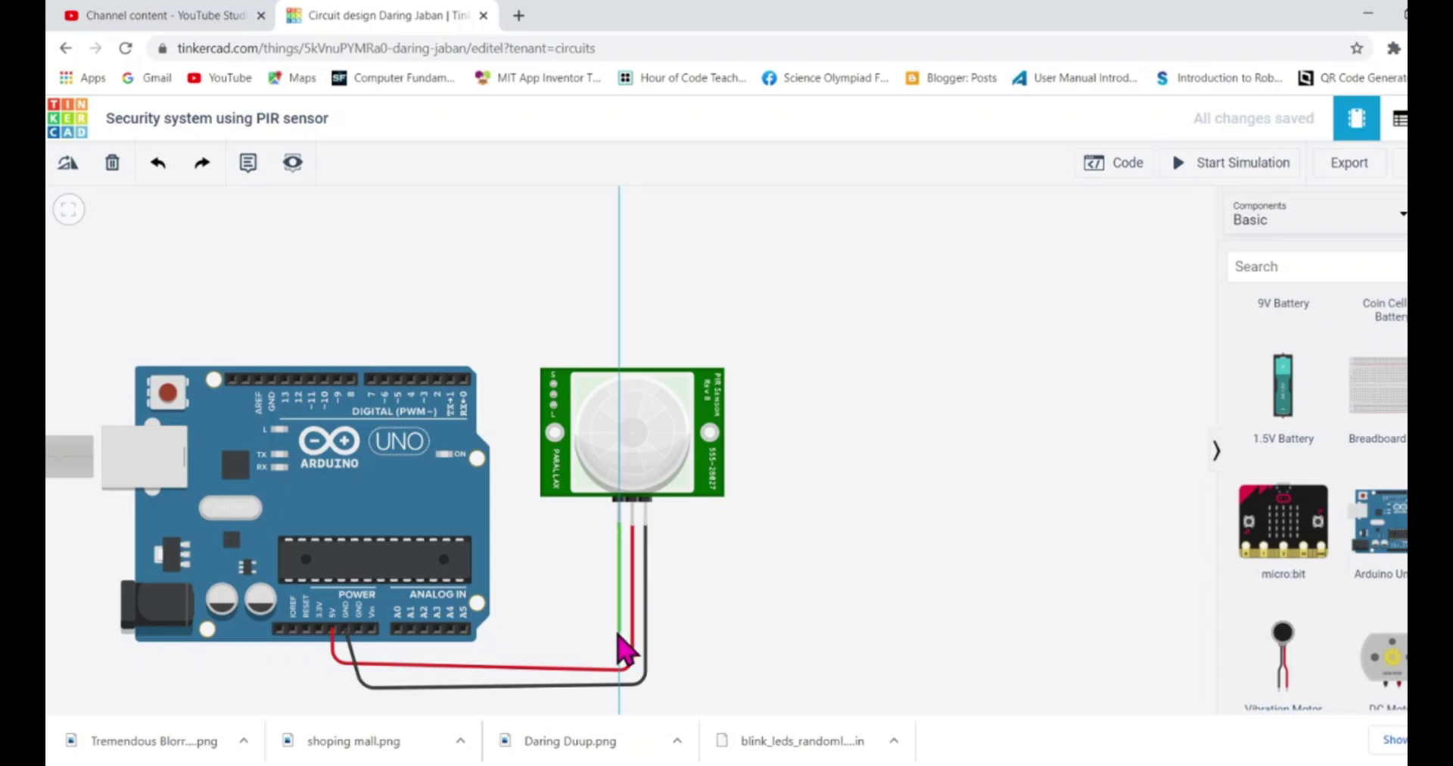
click(619, 631)
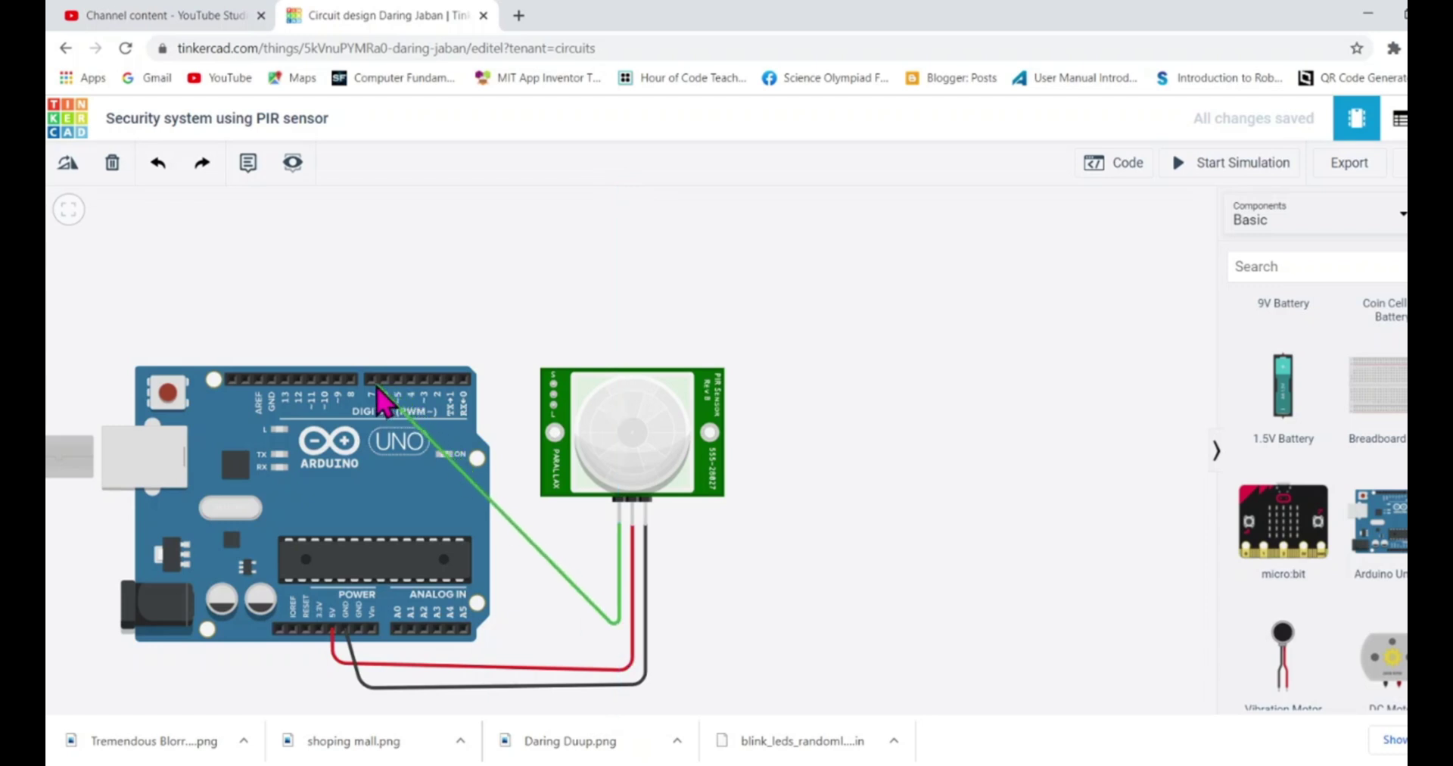
click(372, 379)
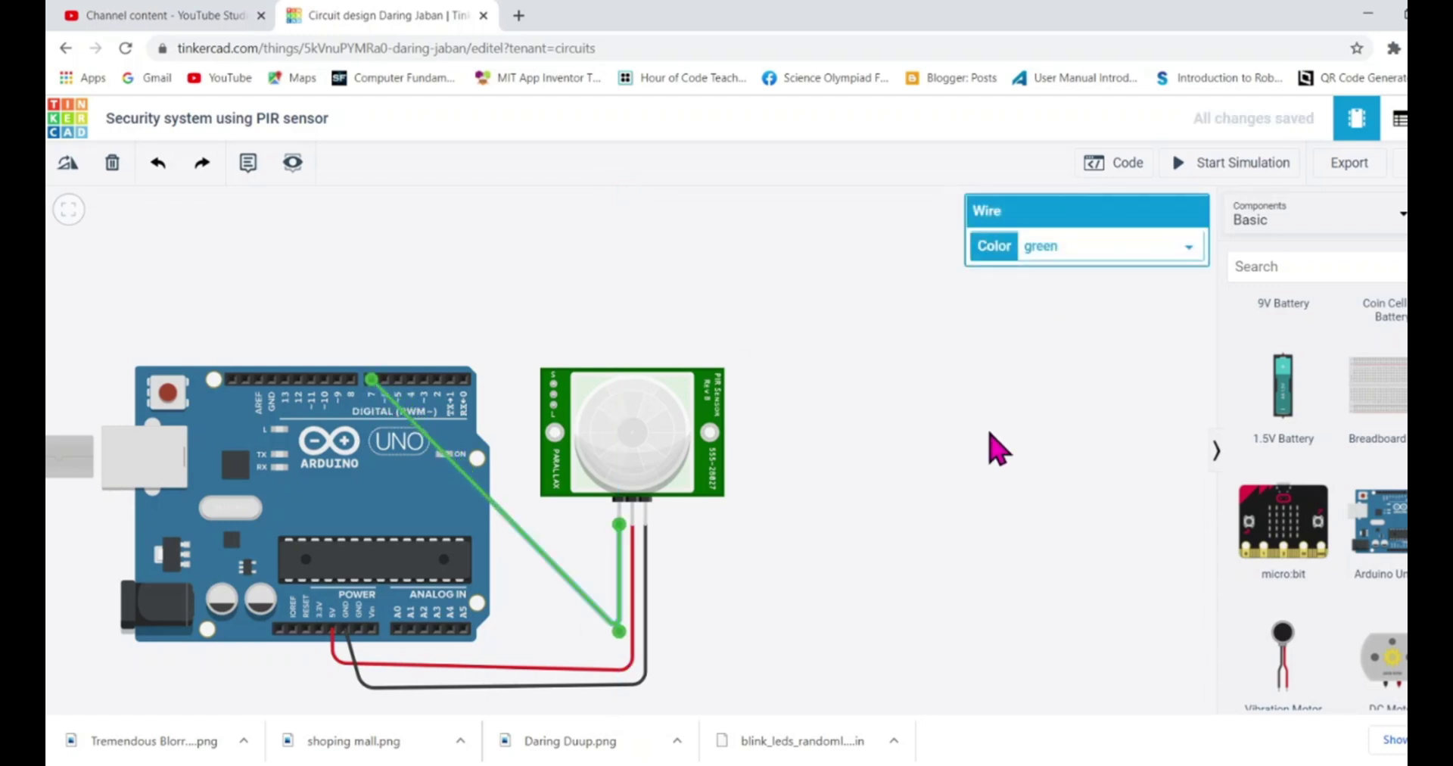
click(989, 431)
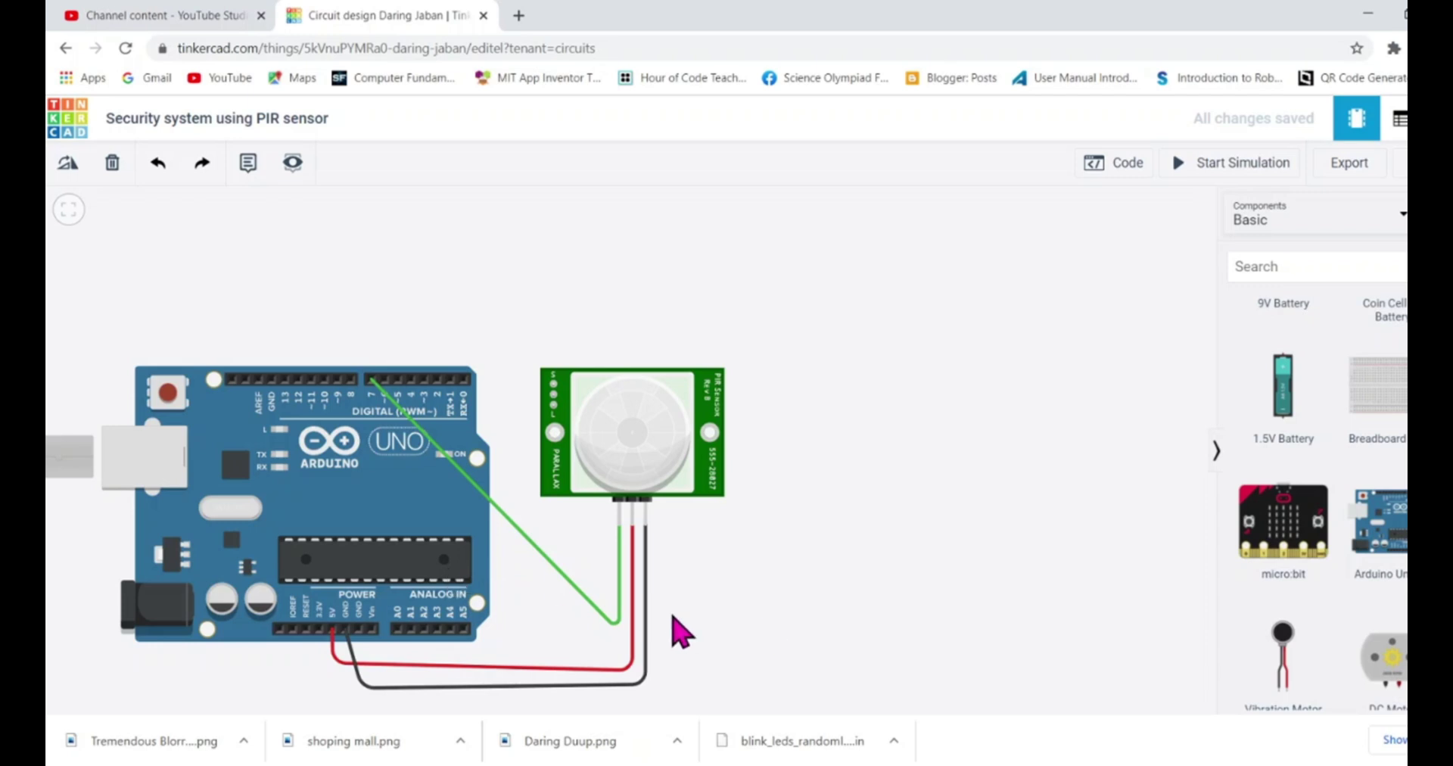
Place a red LED above the Arduino and a 1 kΩ resistor just left of it
scroll(657, 605, down, 1)
drag(652, 594, 666, 614)
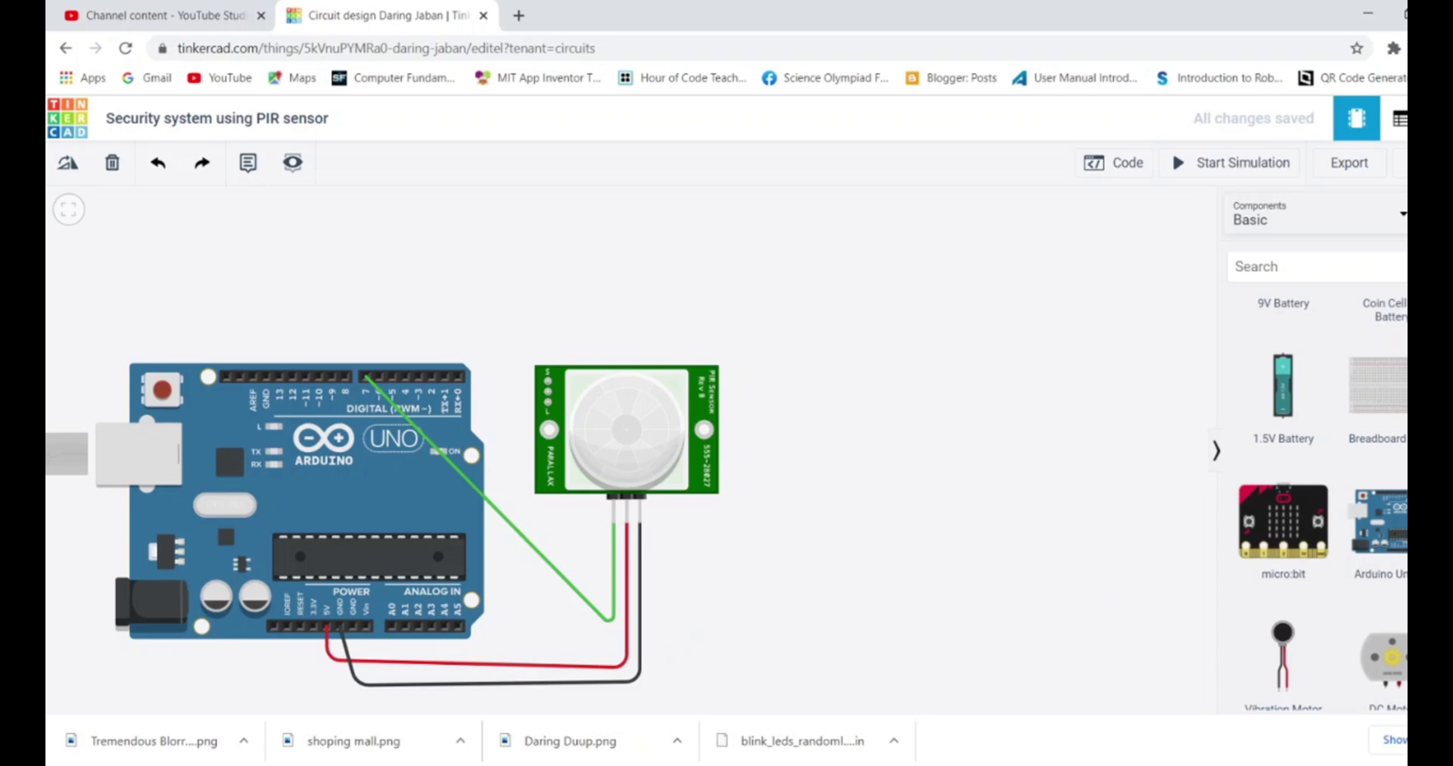
scroll(1317, 499, up, 5)
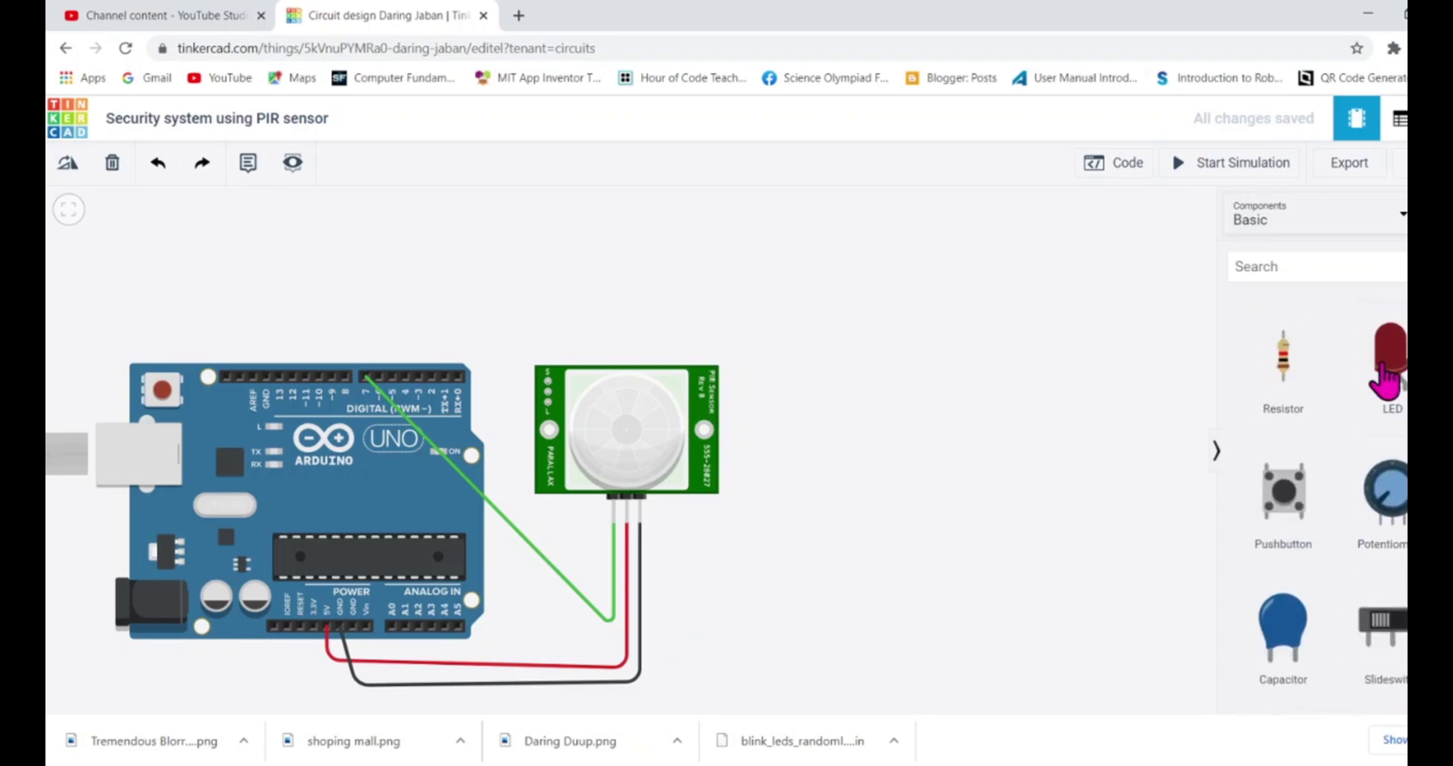
drag(1388, 379, 270, 303)
click(933, 337)
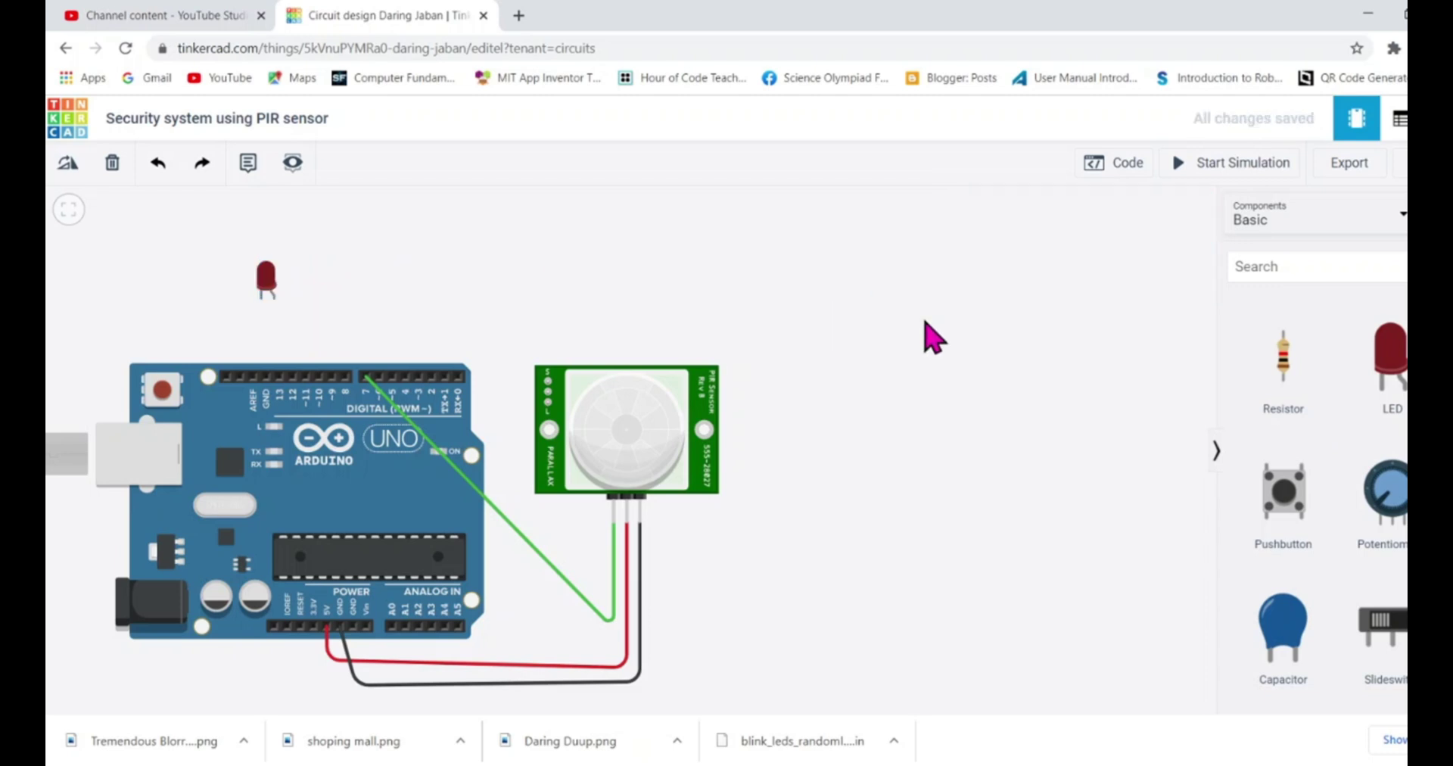
drag(1296, 375, 192, 326)
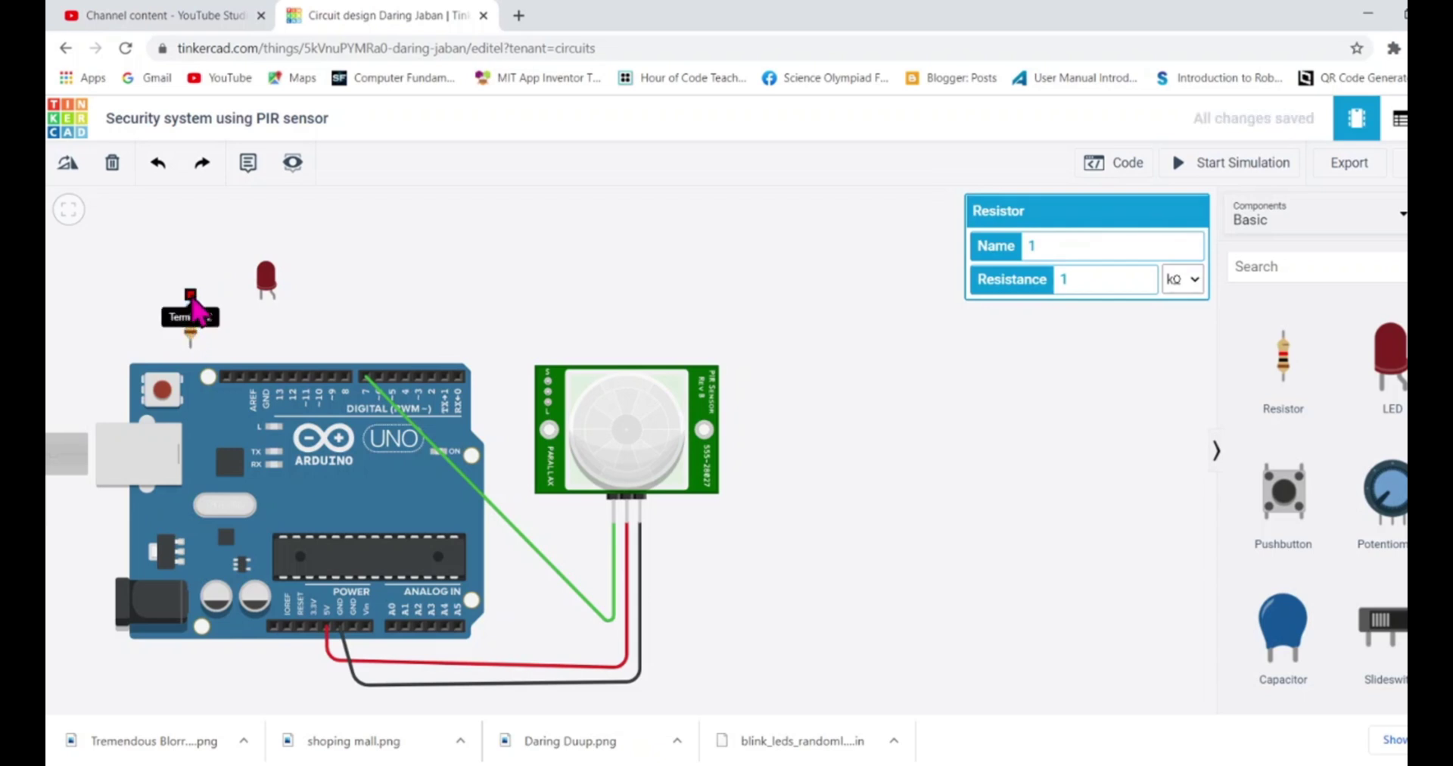
Connect the resistor to the LED cathode and, with a black wire, to Arduino GND
click(190, 296)
click(261, 298)
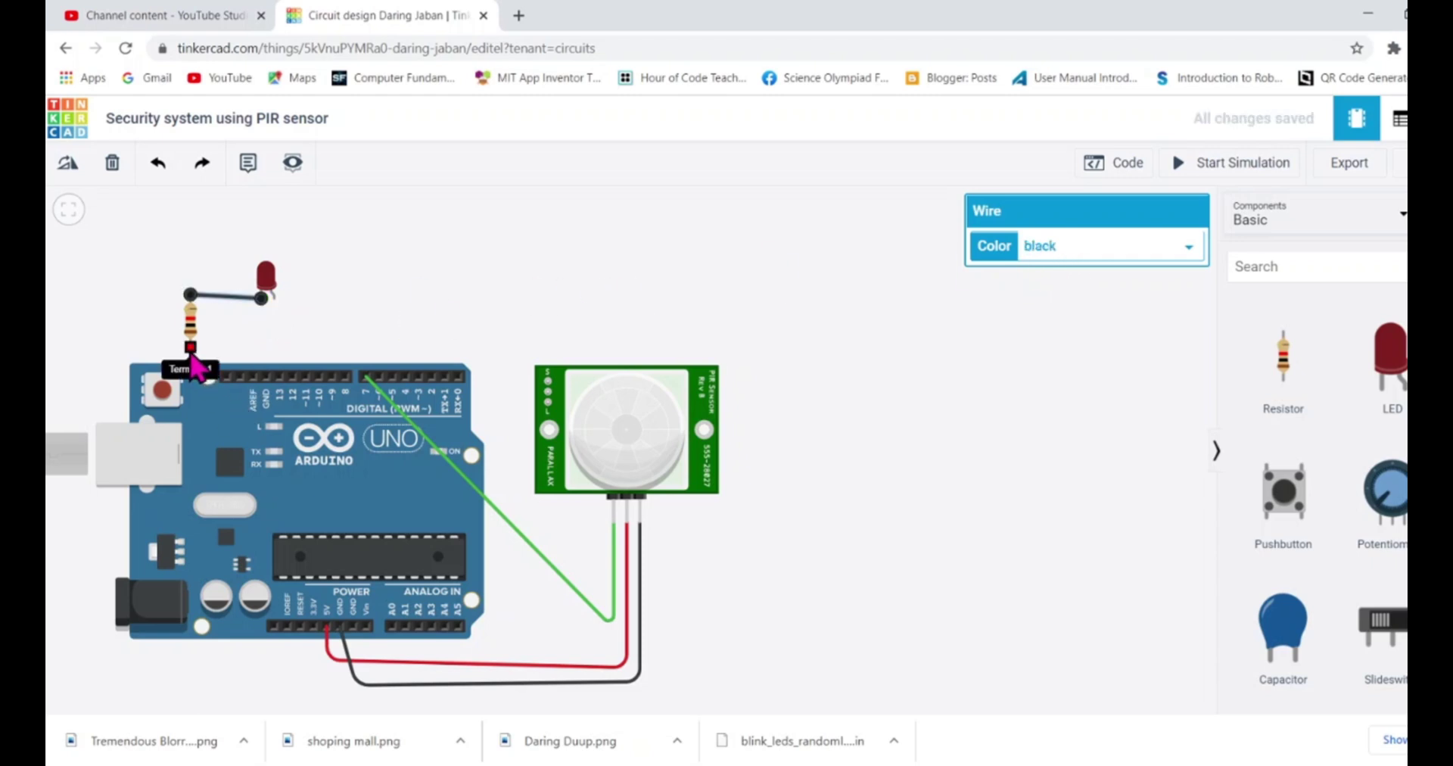
click(207, 350)
click(207, 350)
click(262, 348)
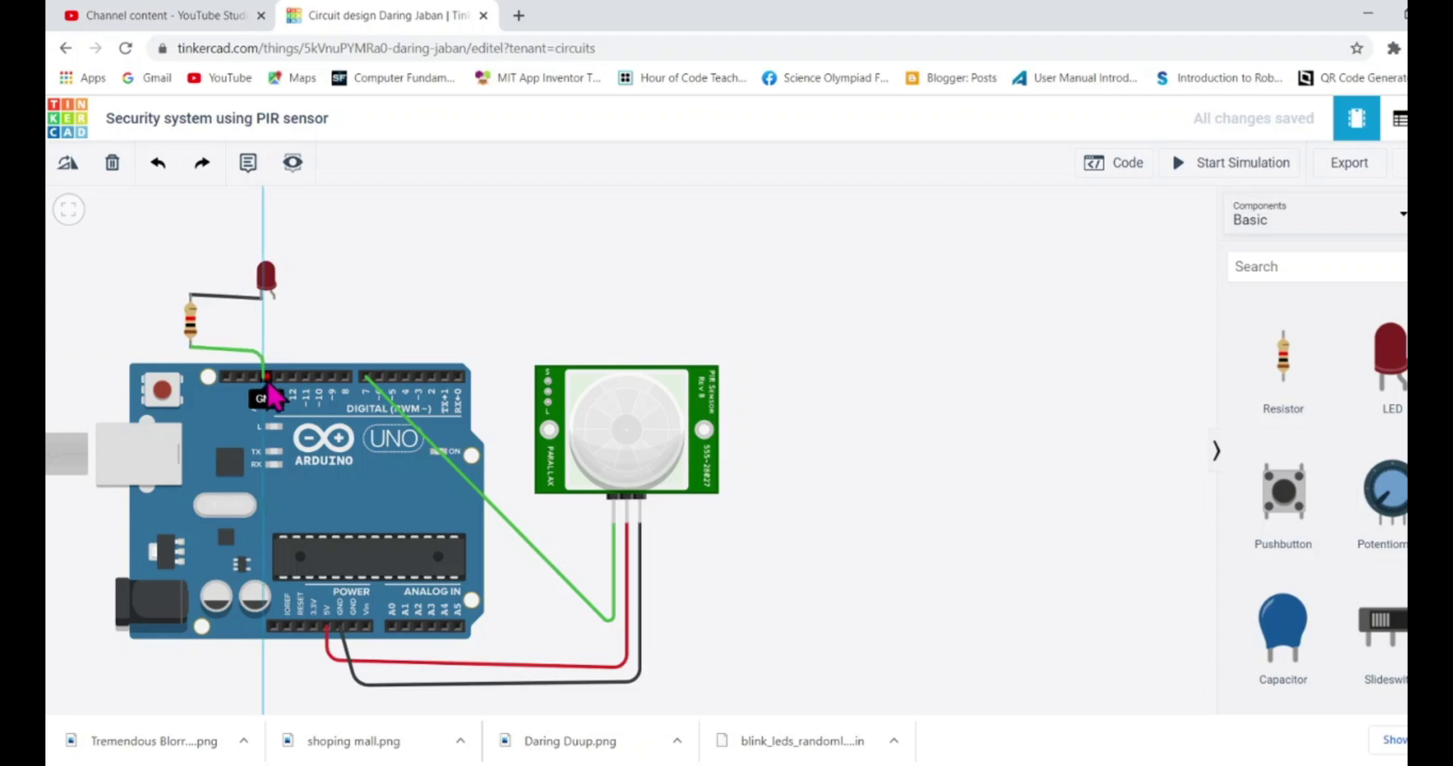
click(267, 378)
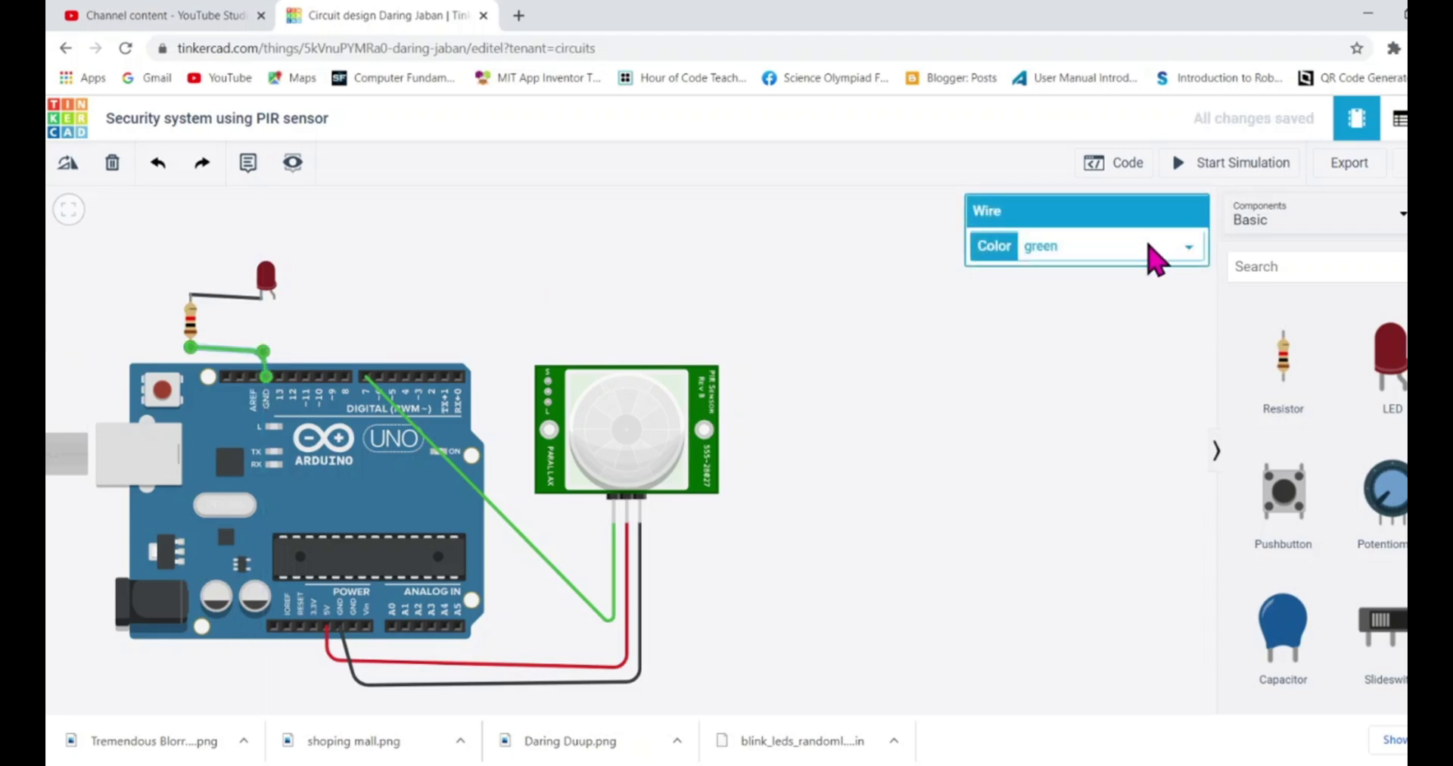
click(1111, 294)
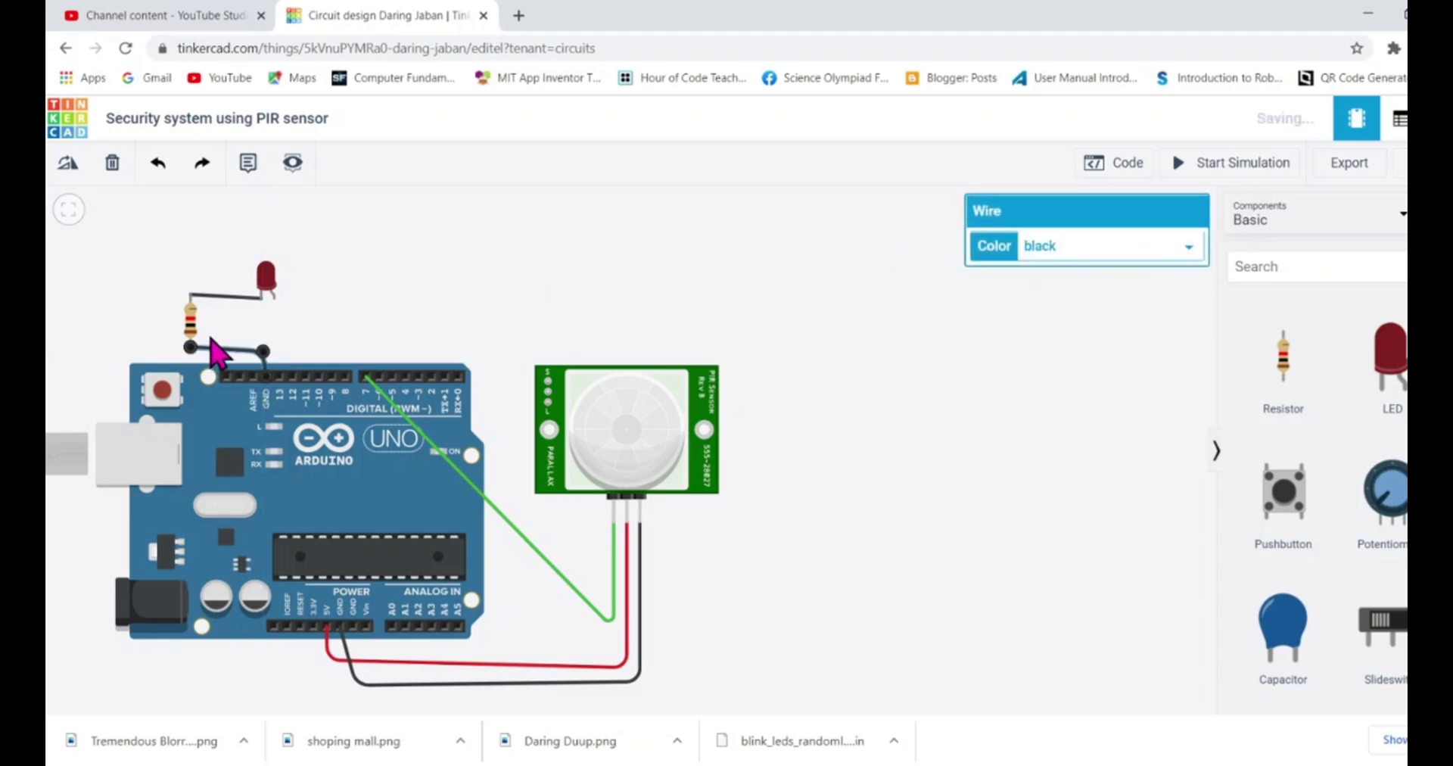
click(195, 329)
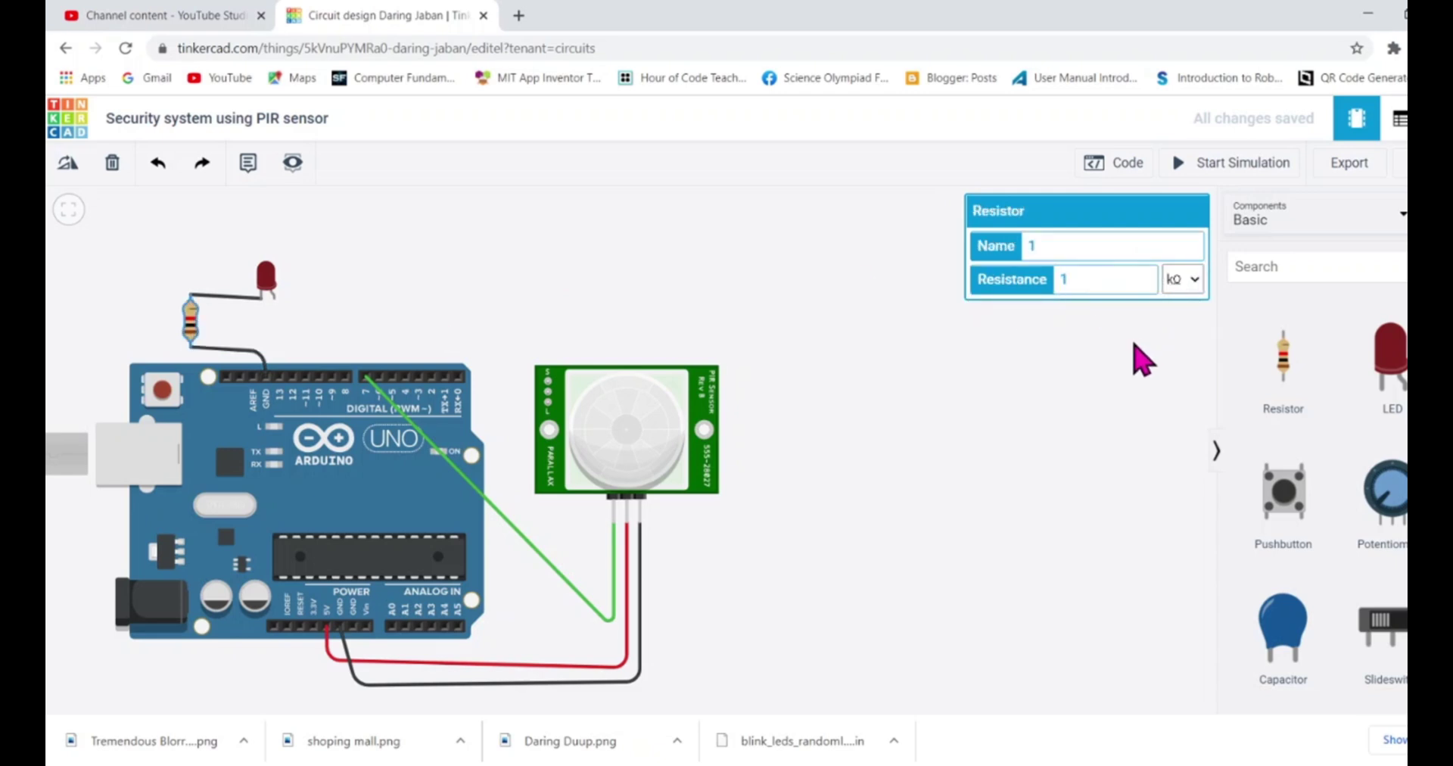
click(1141, 360)
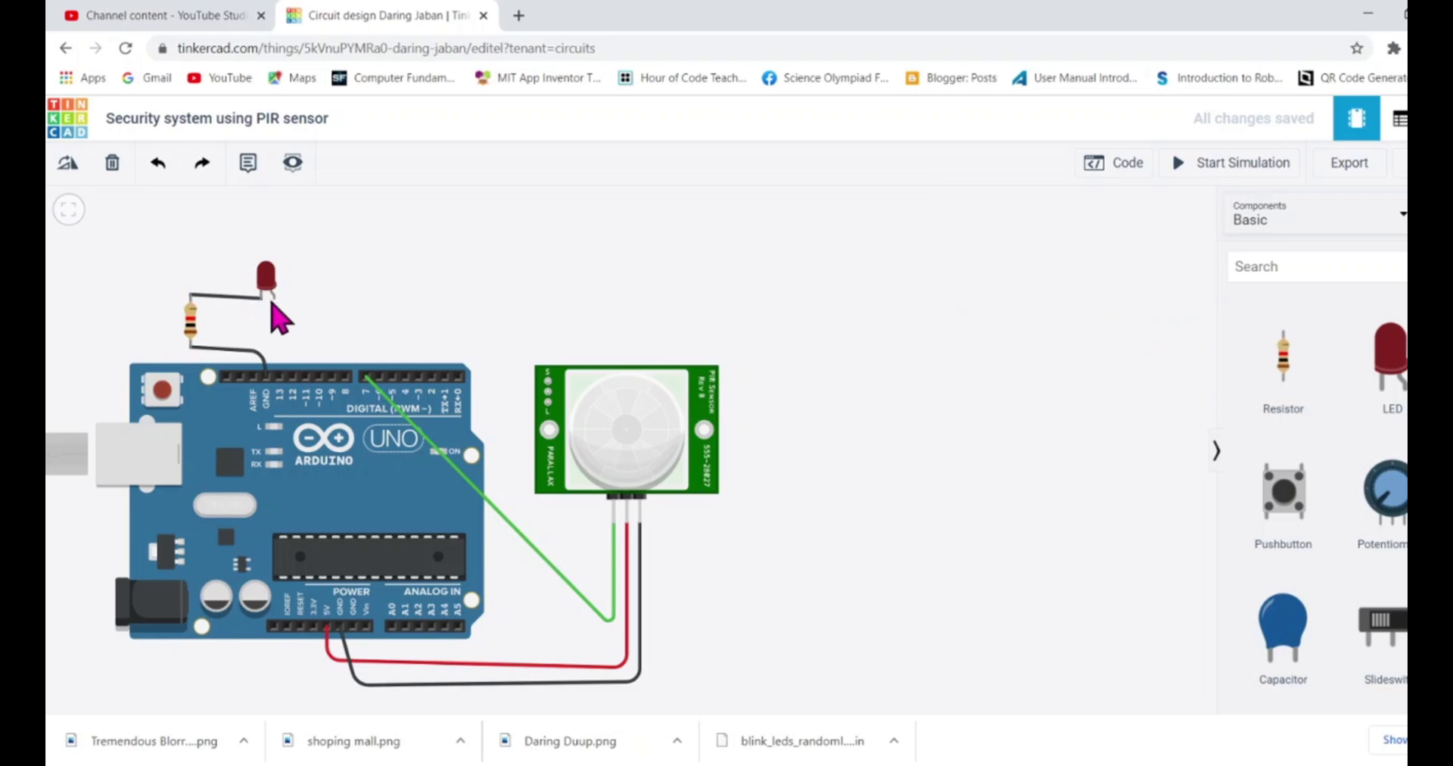
Wire the LED anode to an Arduino digital pin with a green wire
click(275, 299)
click(342, 301)
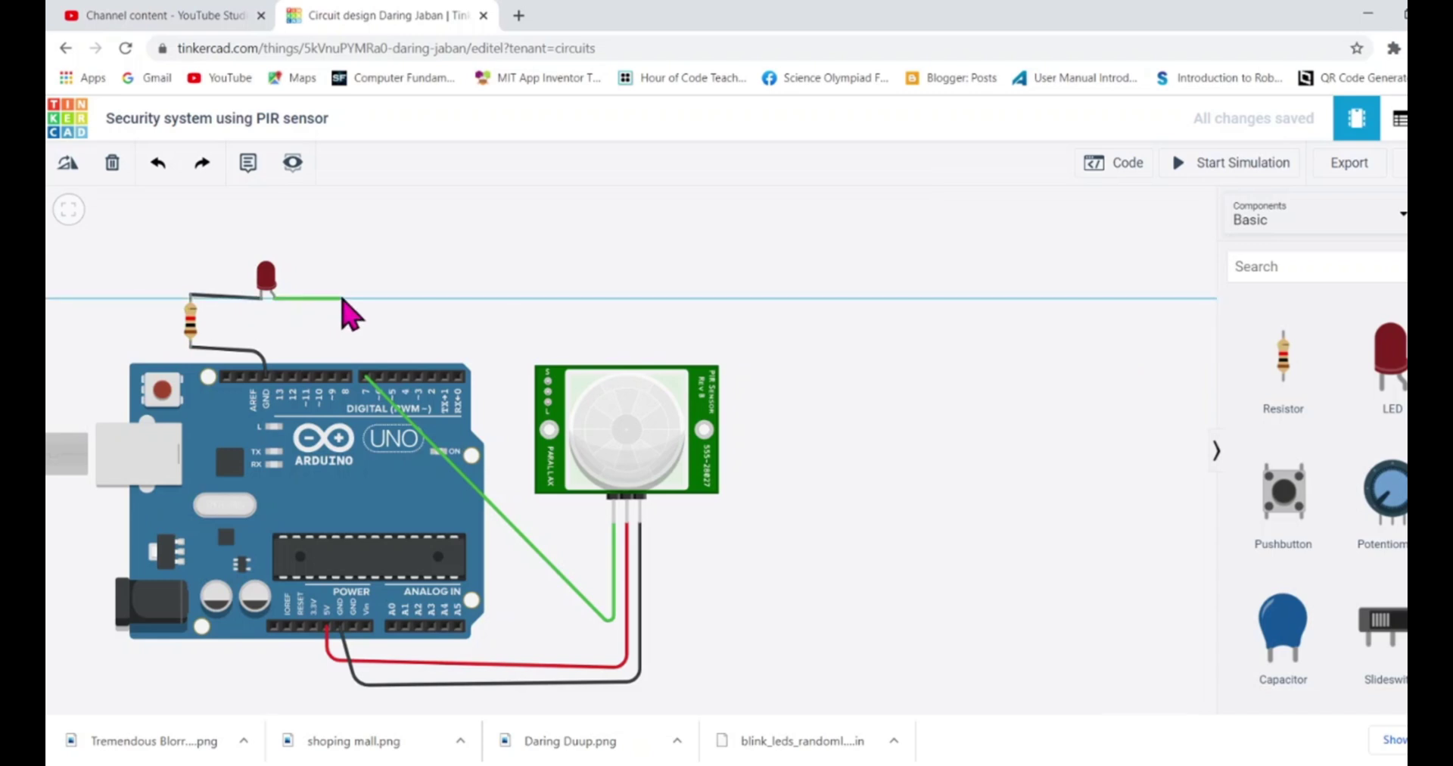
click(347, 372)
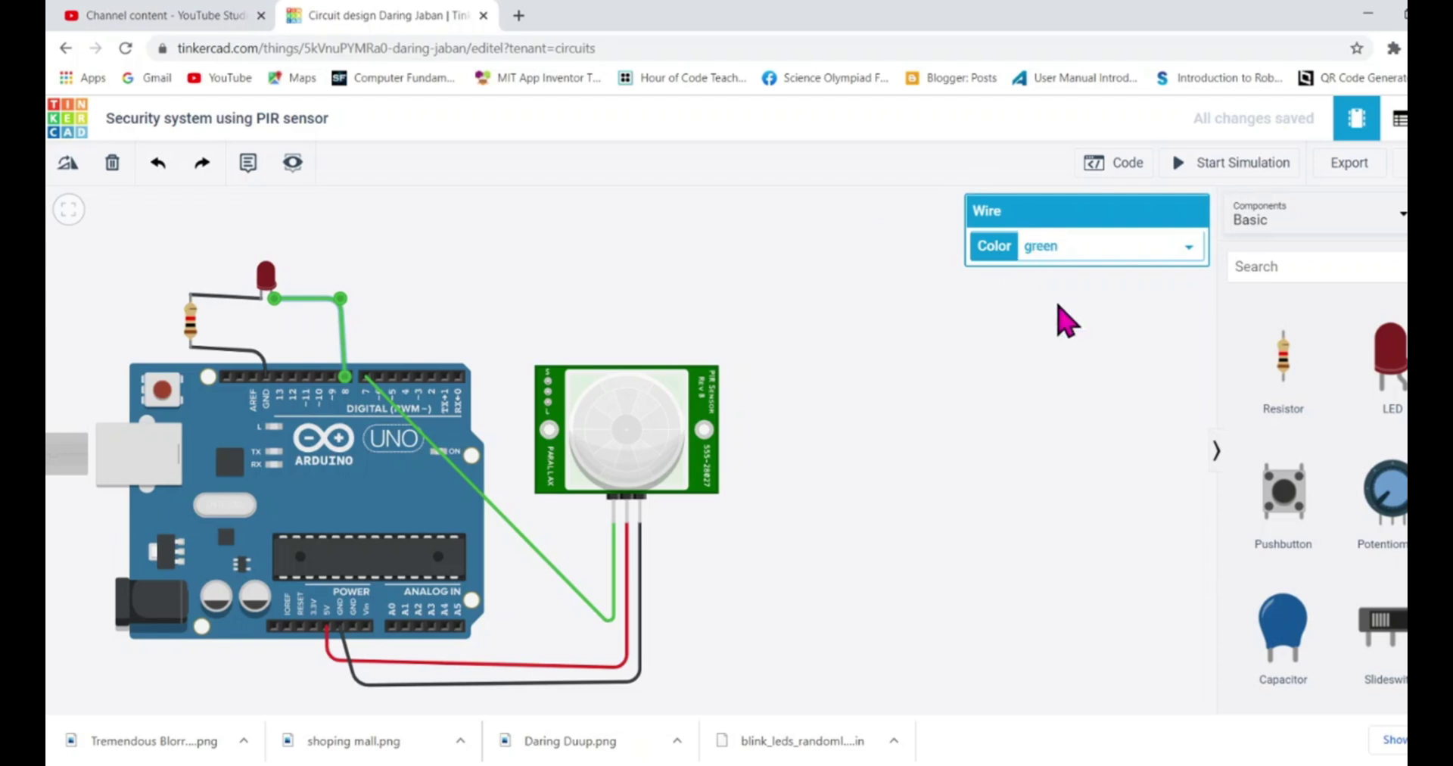
Add a piezo buzzer from the Components panel above the Arduino
click(841, 417)
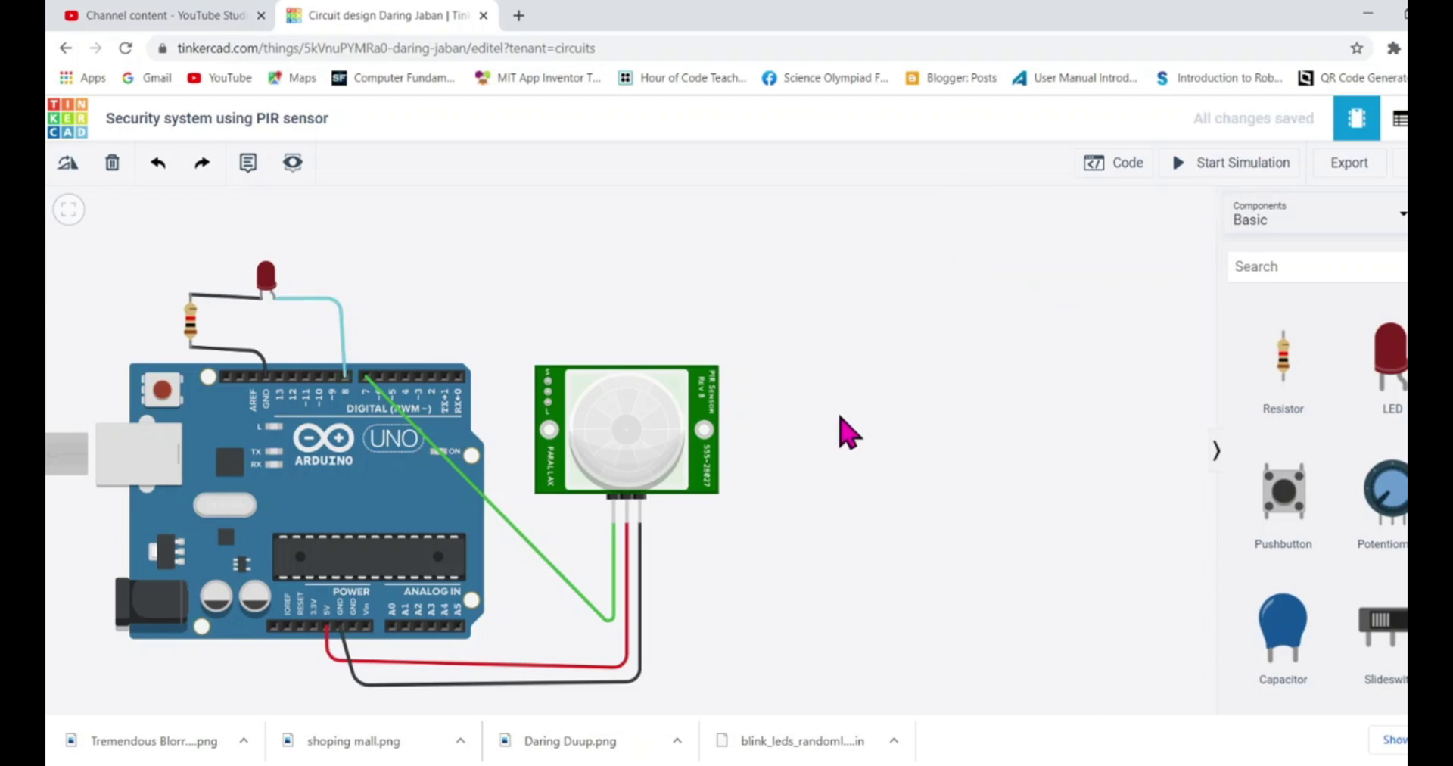
scroll(1321, 492, down, 17)
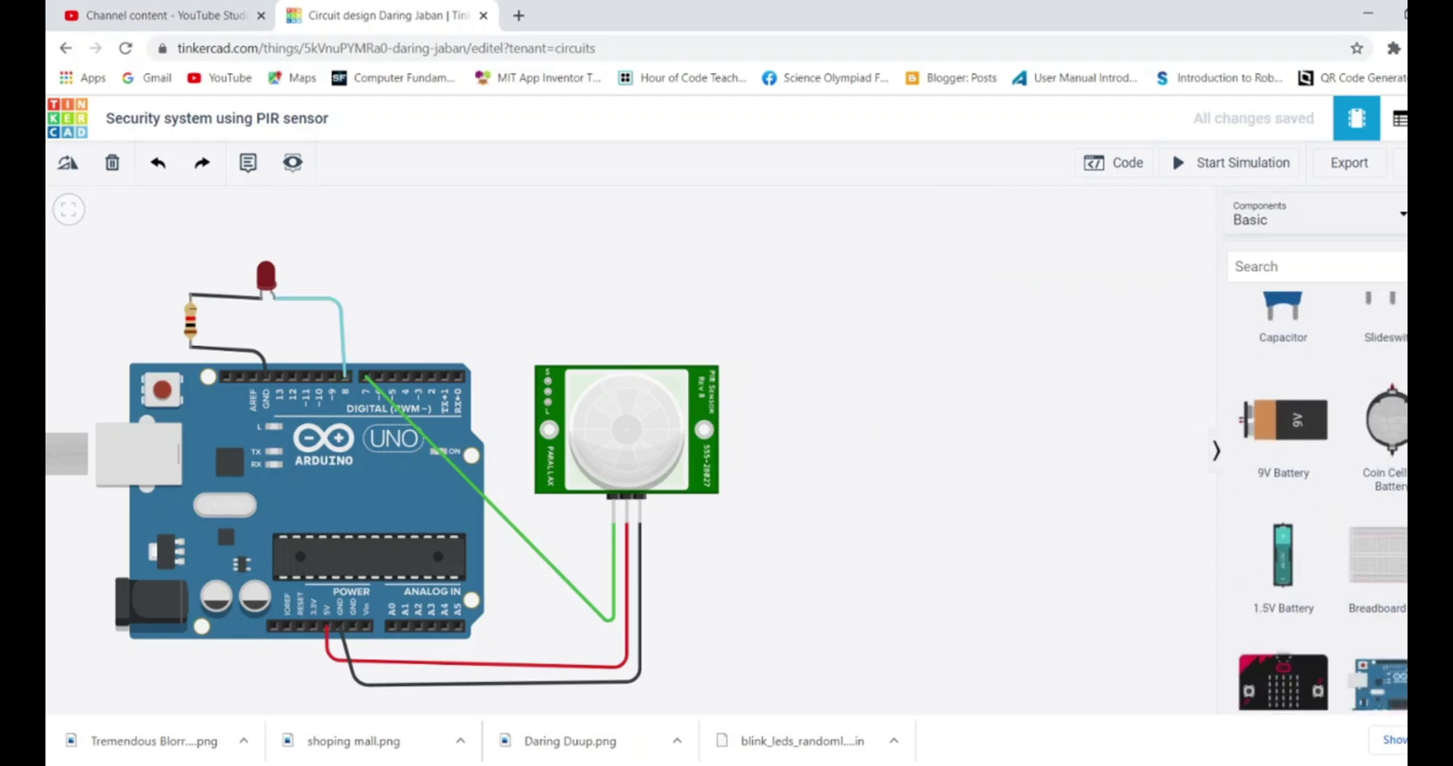
scroll(1321, 492, up, 4)
scroll(1286, 485, down, 3)
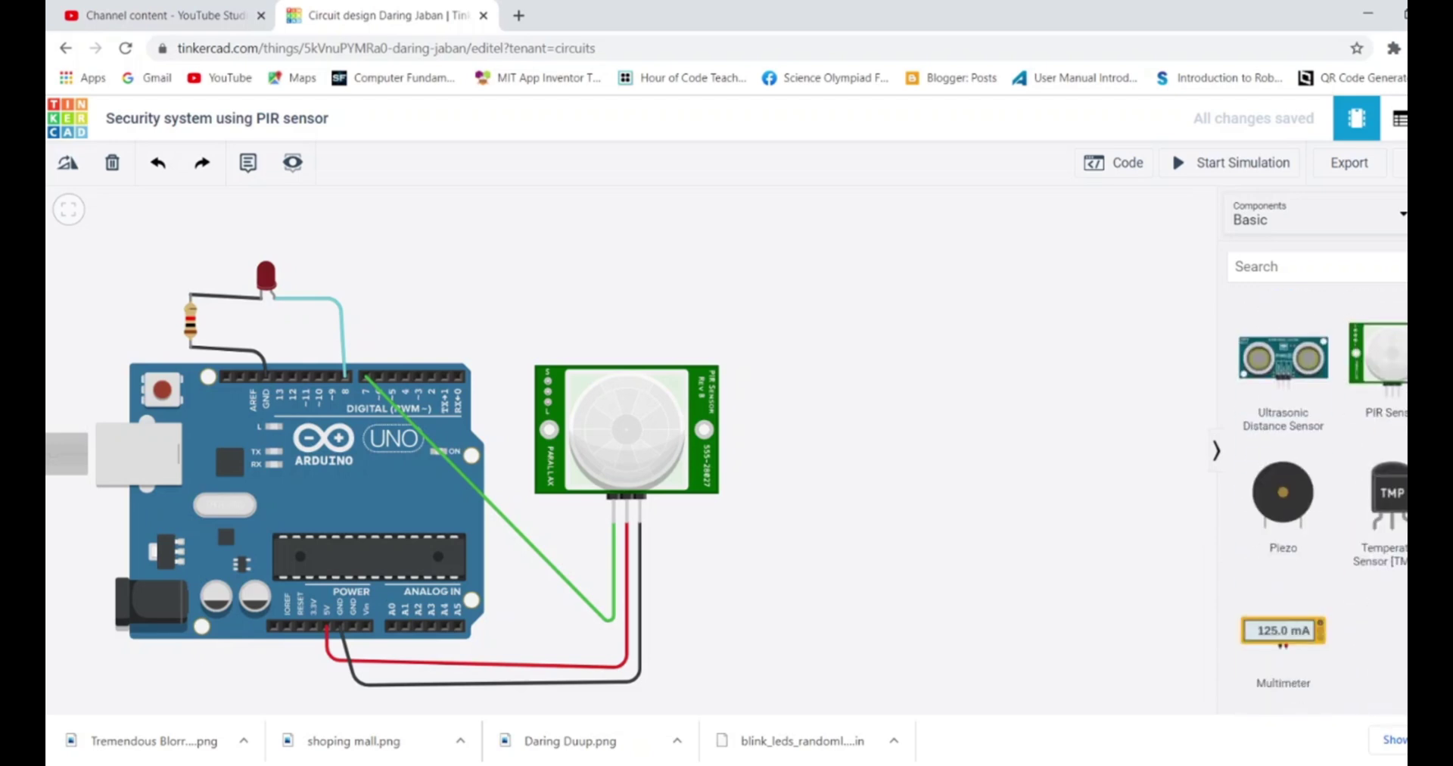
drag(509, 314, 444, 318)
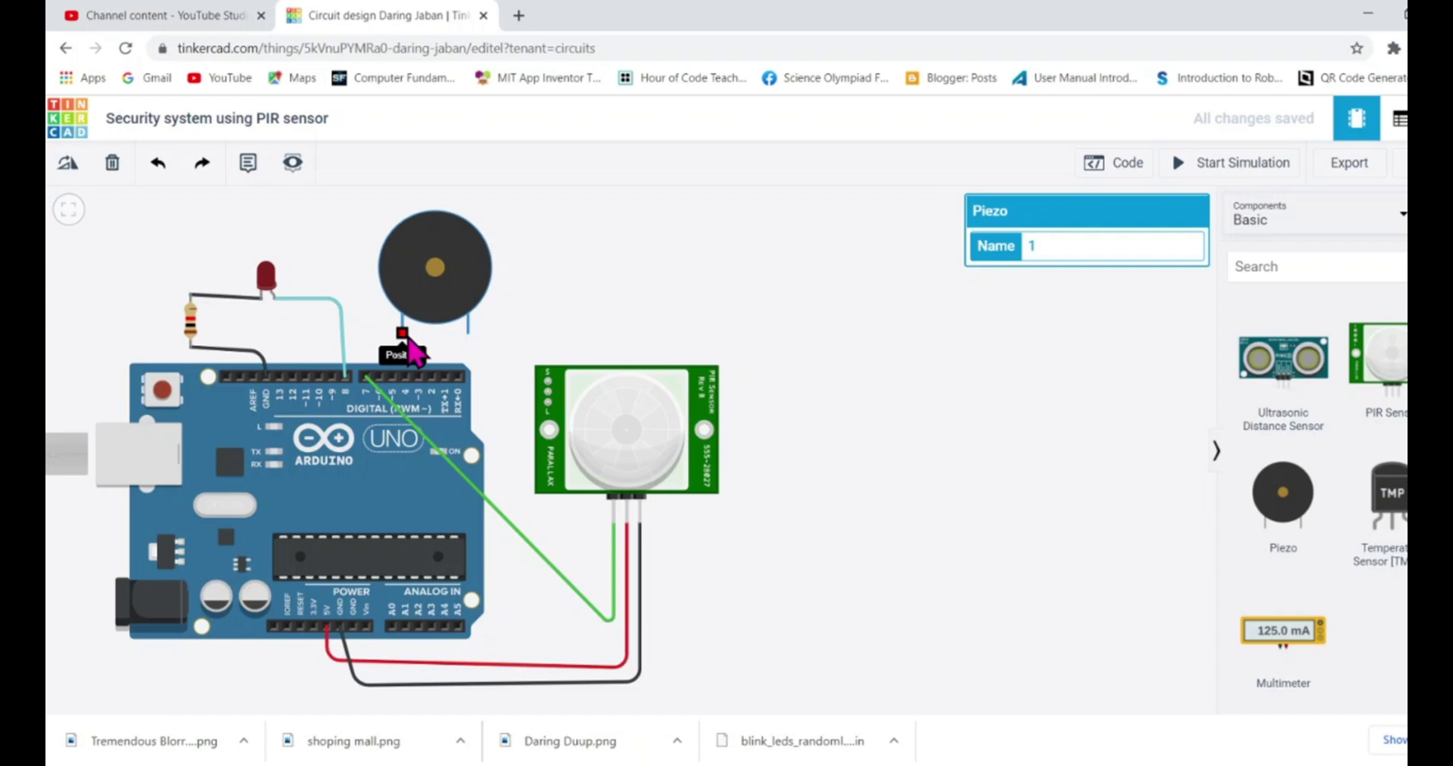
Wire the buzzer's positive pin to an Arduino digital pin with a yellow wire
click(404, 334)
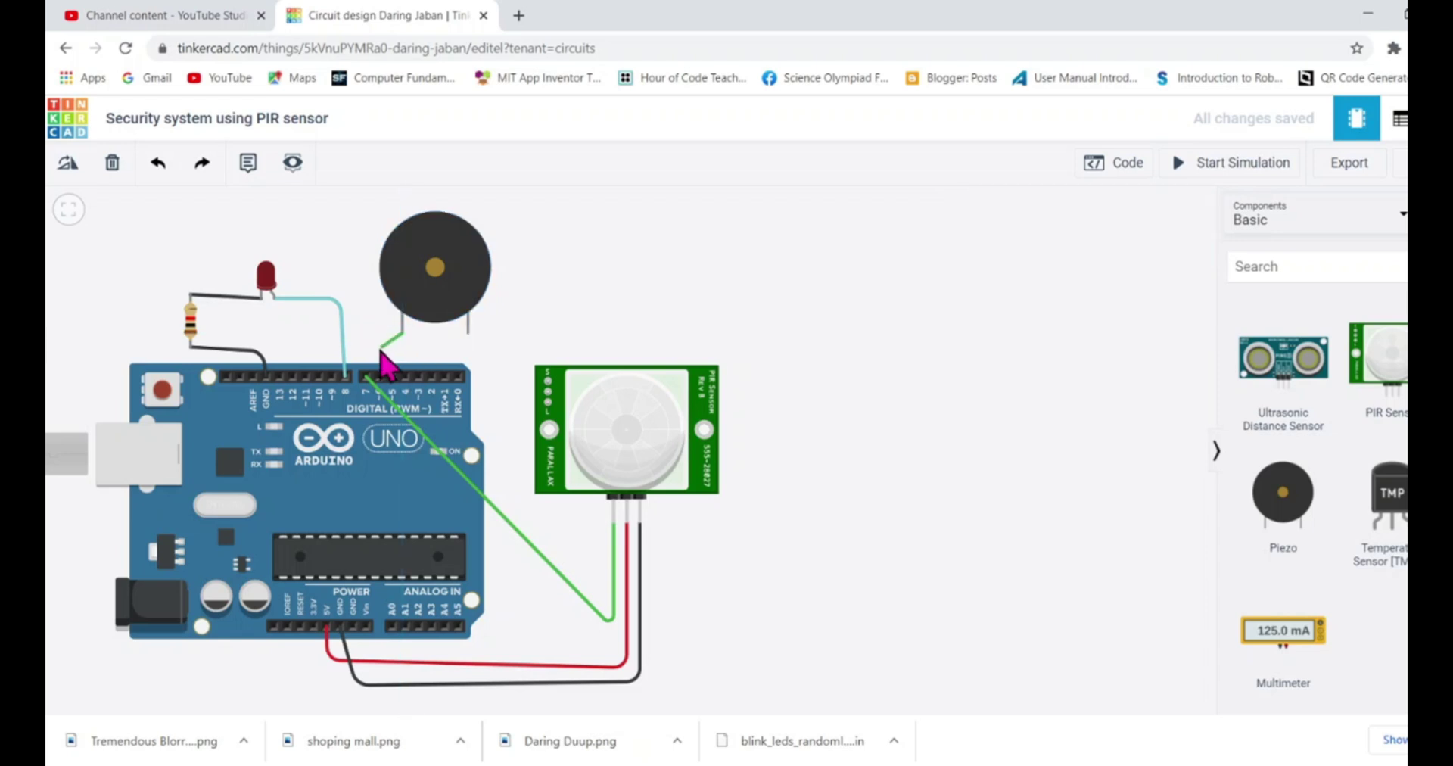
click(345, 369)
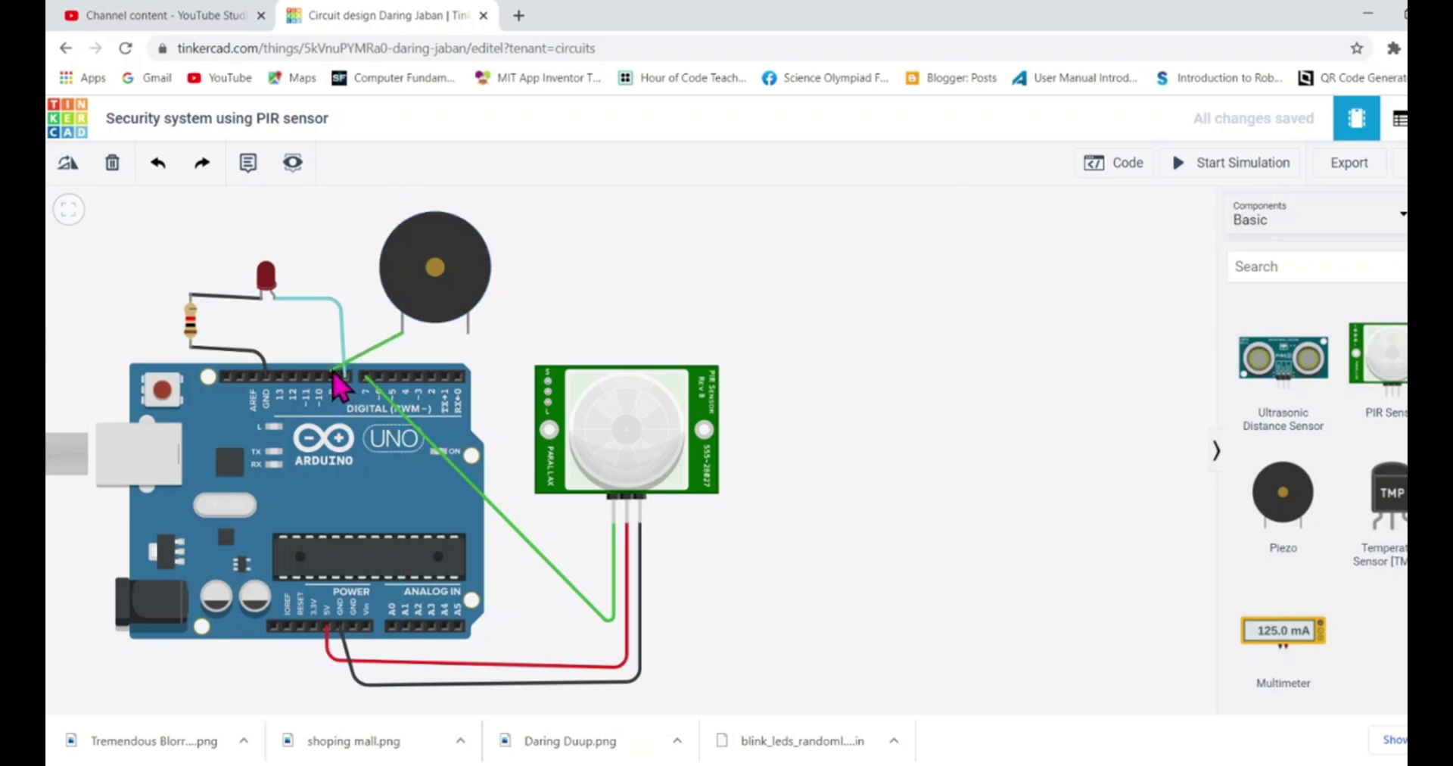
drag(355, 363, 326, 334)
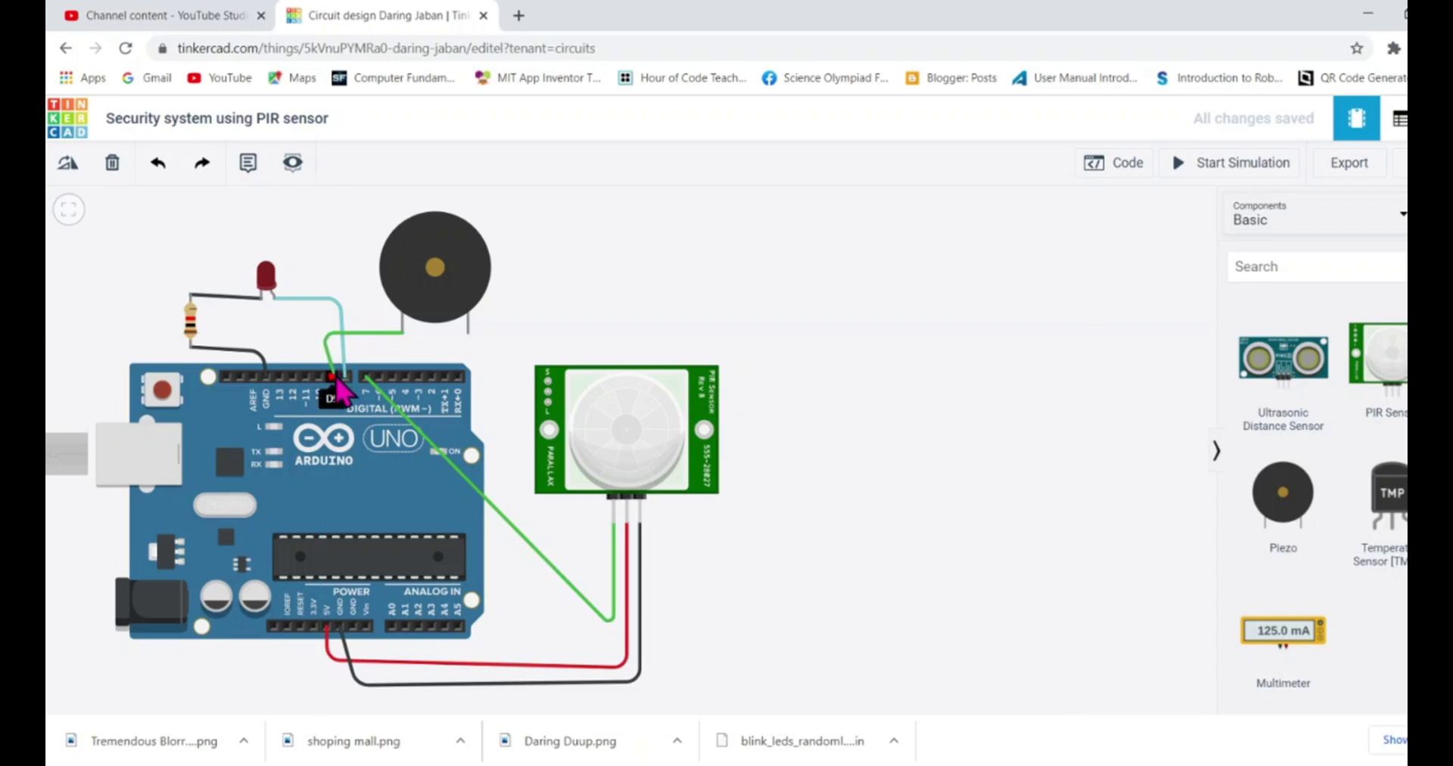
click(336, 380)
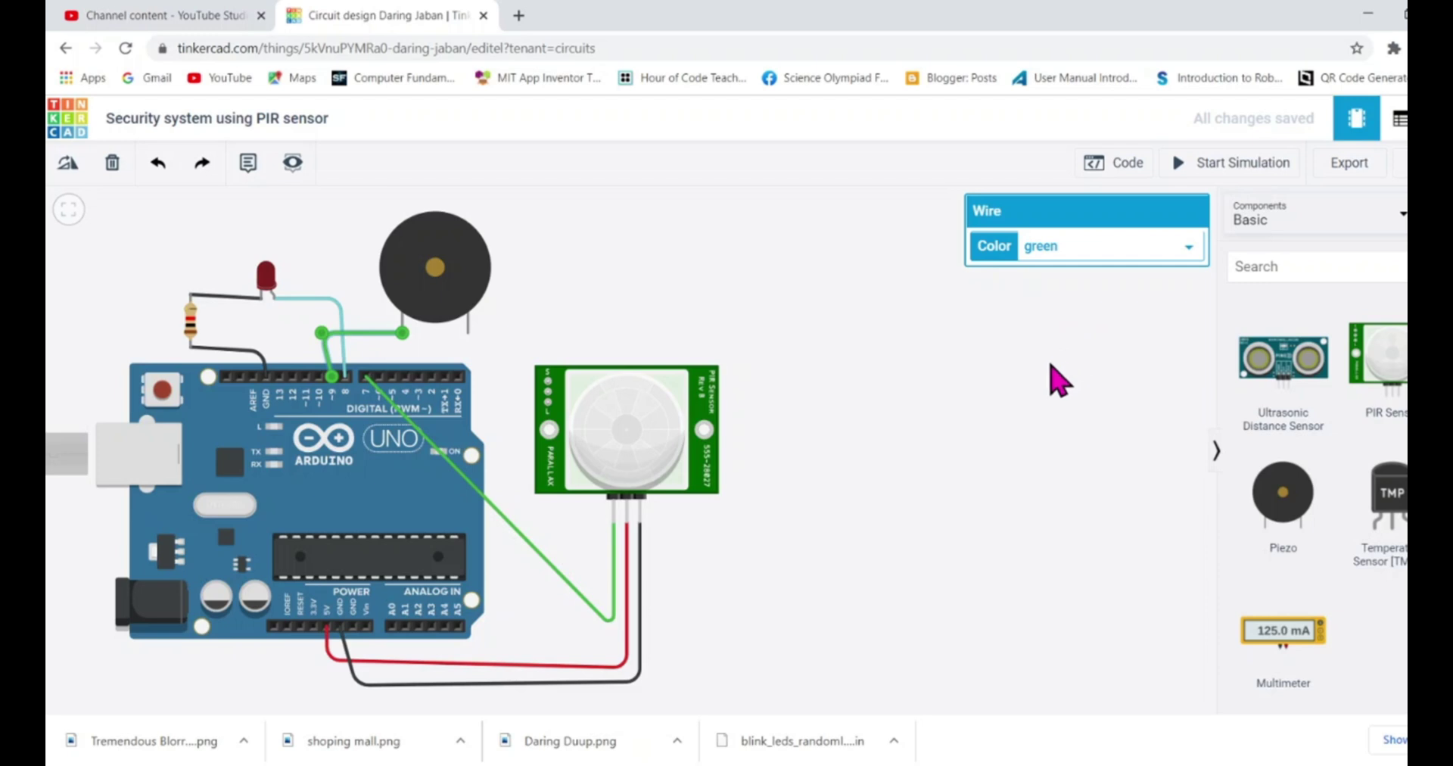
key(6)
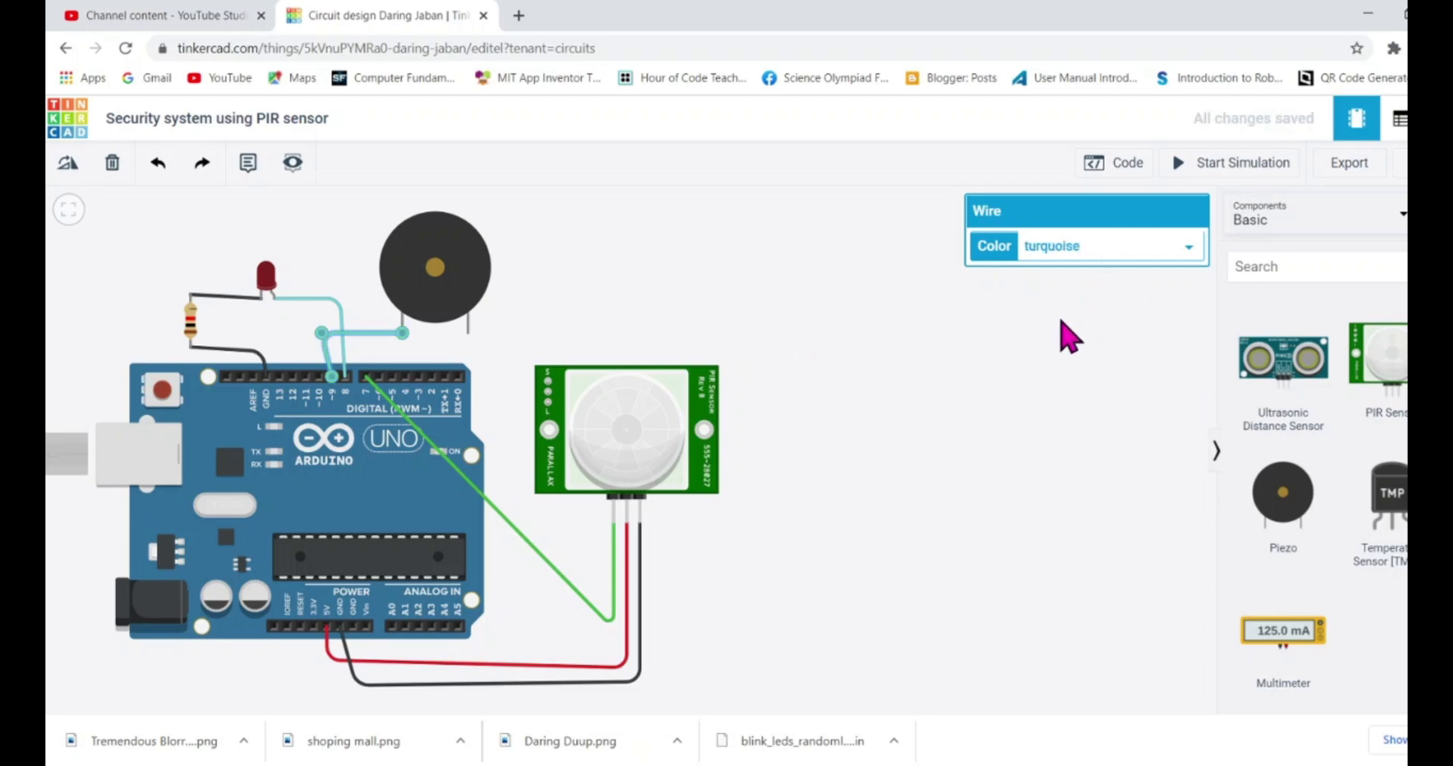
key(4)
Route a black wire from the buzzer's negative pin around to Arduino GND
click(941, 367)
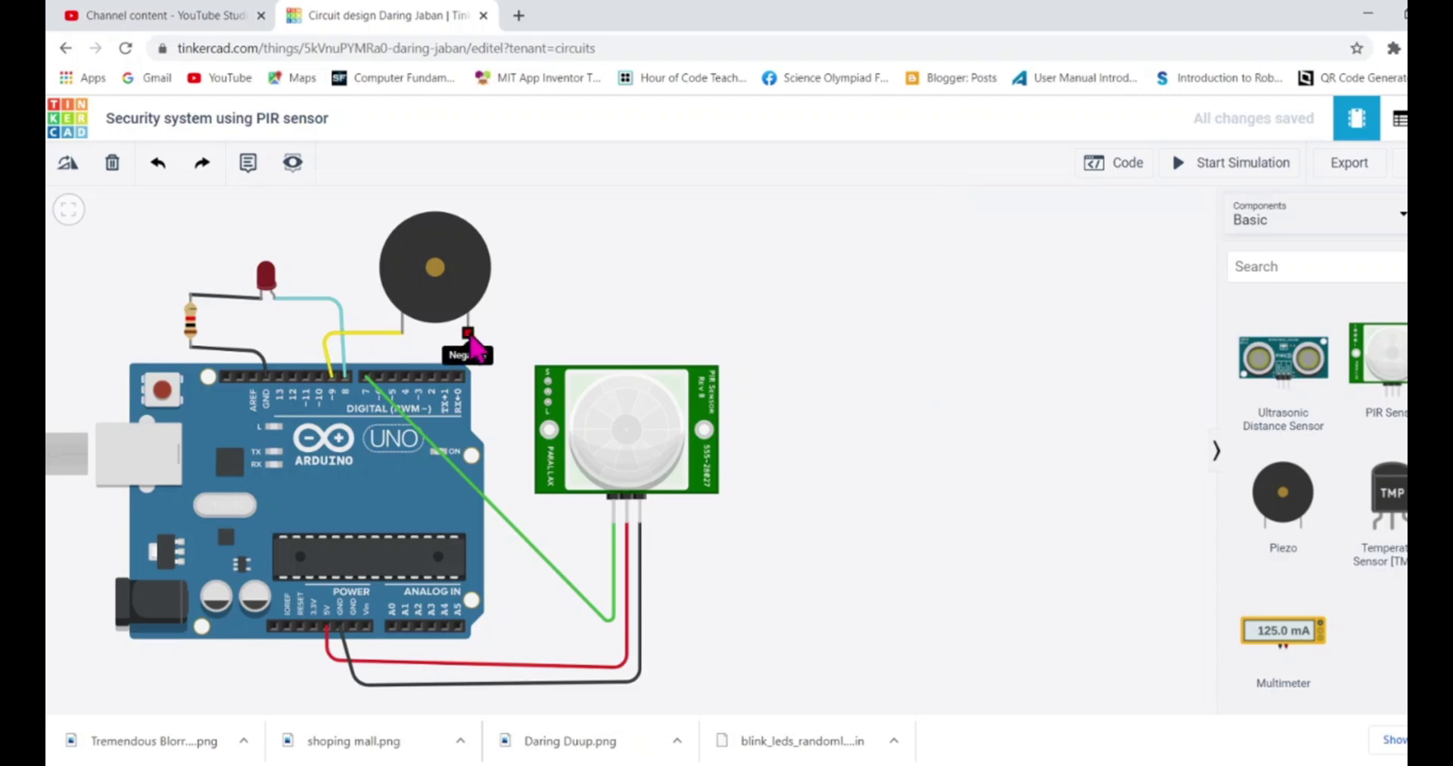
click(468, 333)
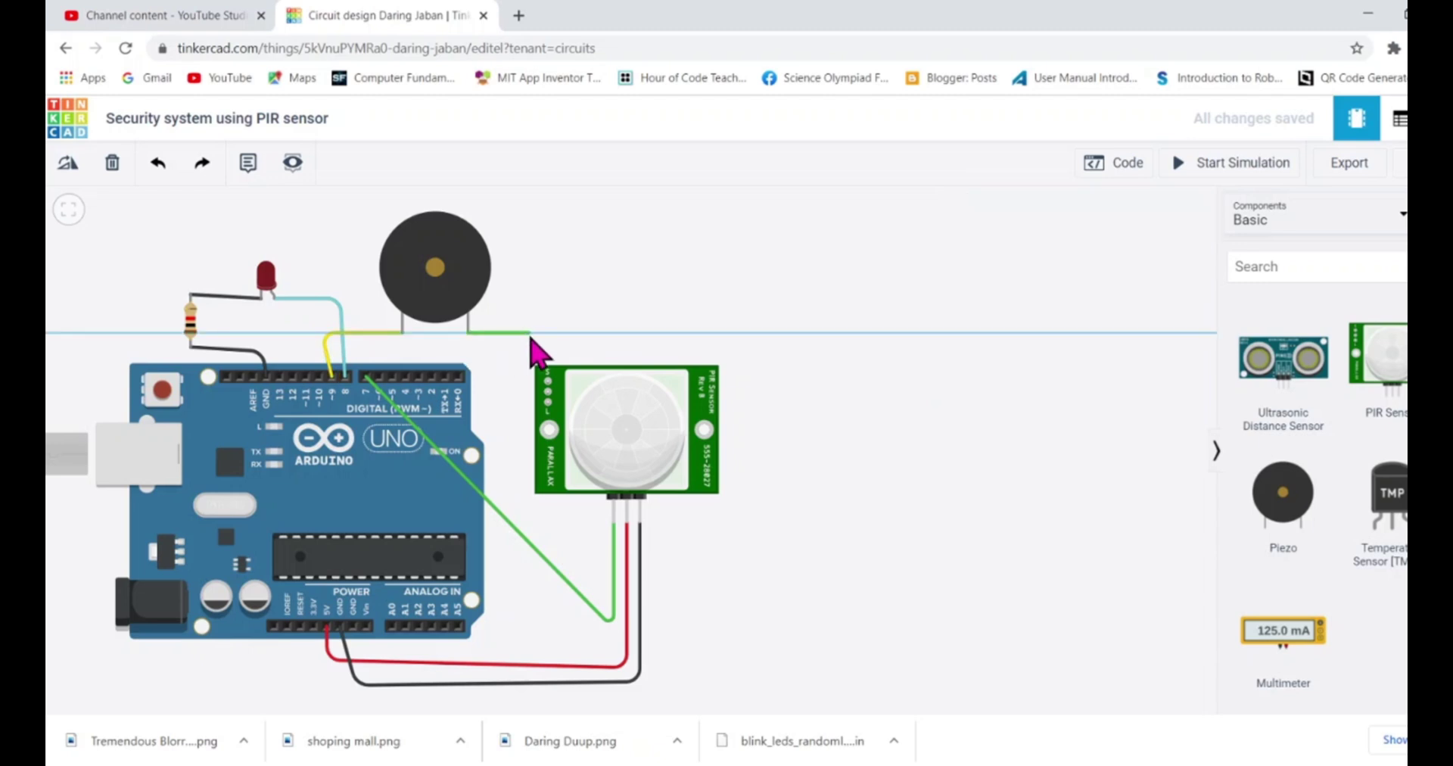
click(527, 335)
click(498, 415)
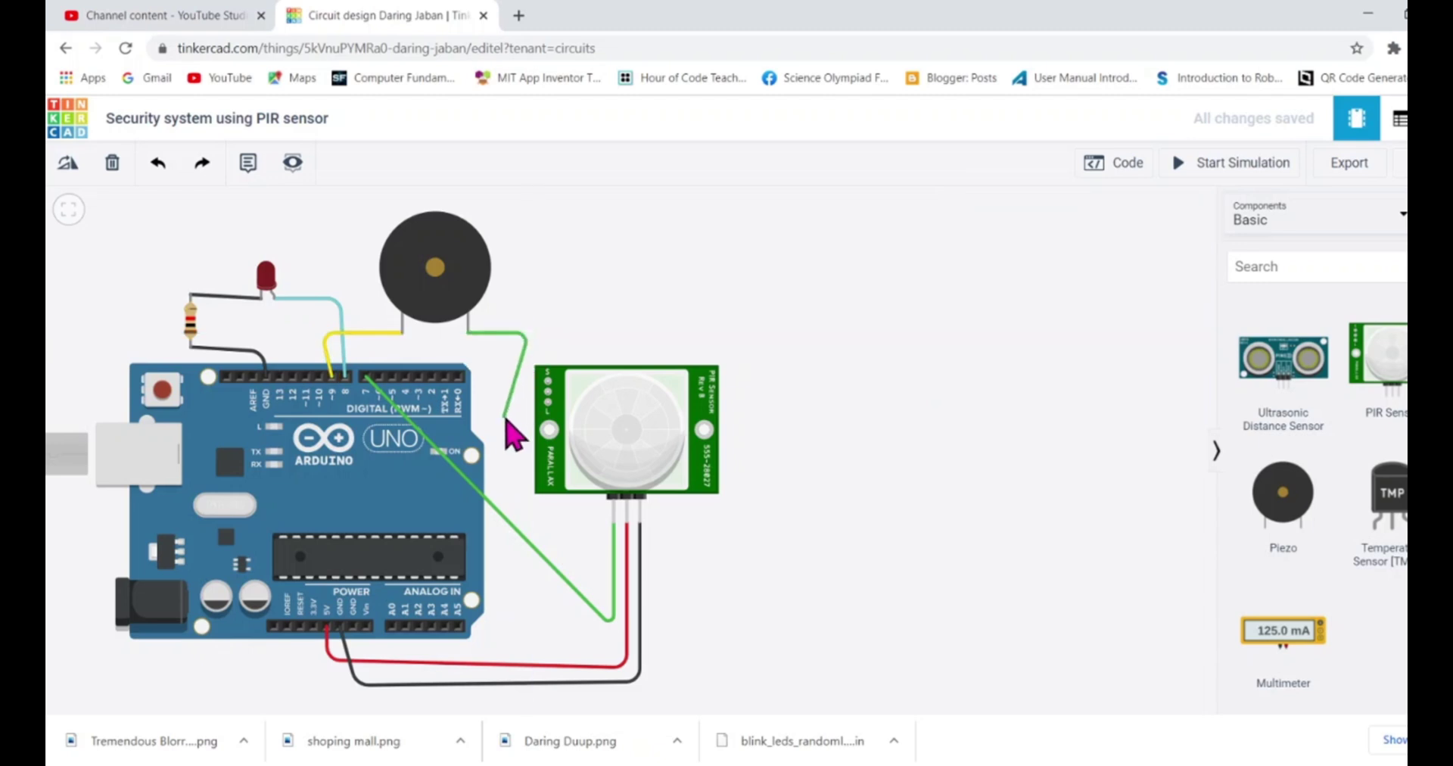
click(278, 415)
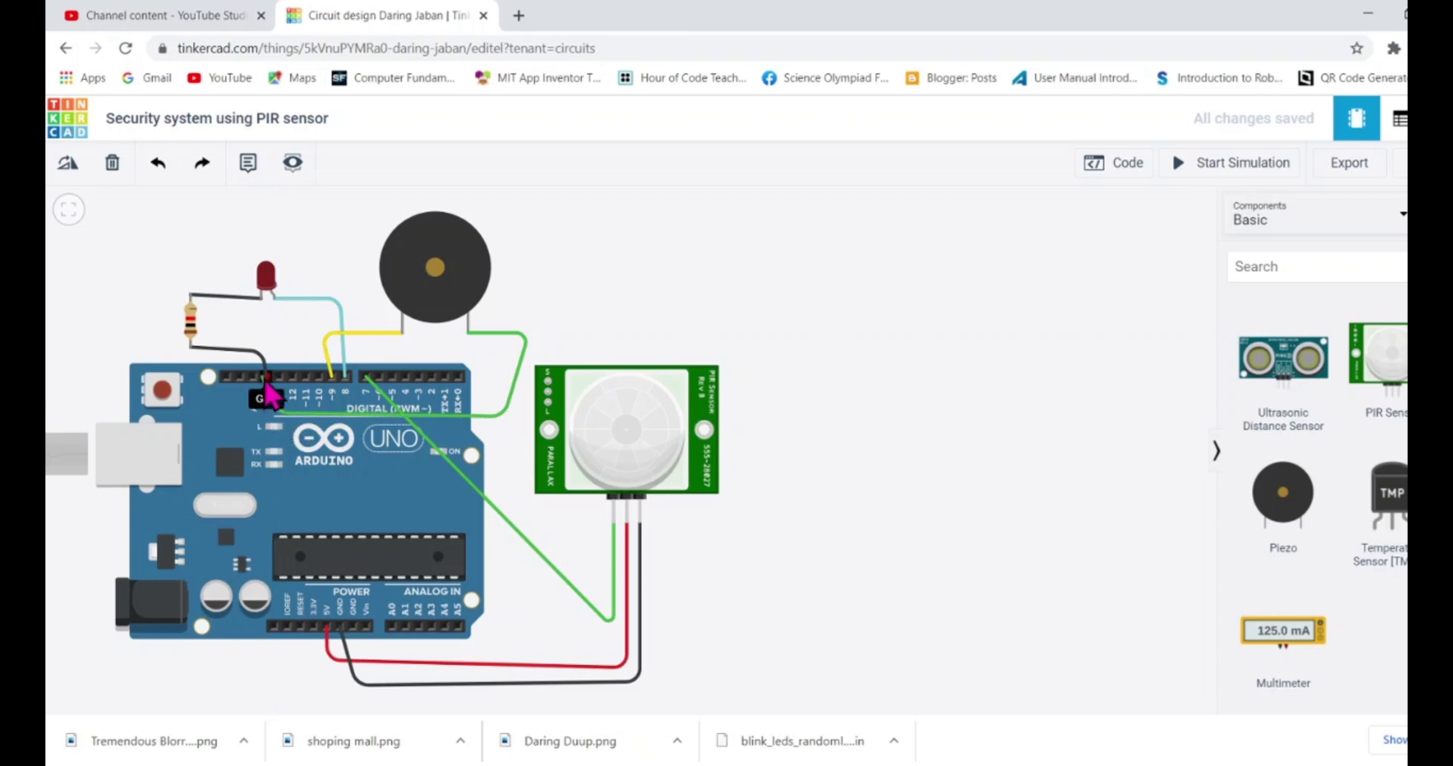
click(266, 381)
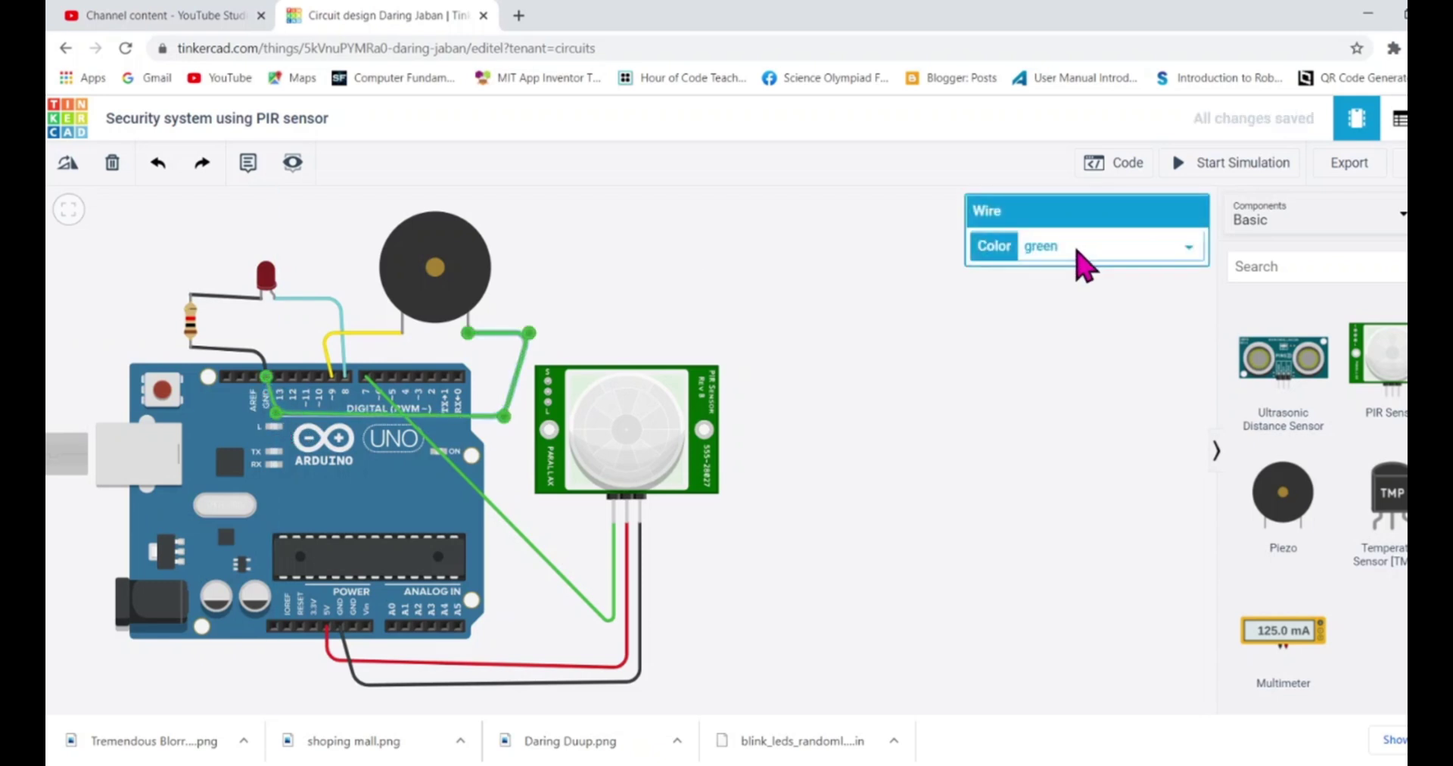
key(0)
click(968, 371)
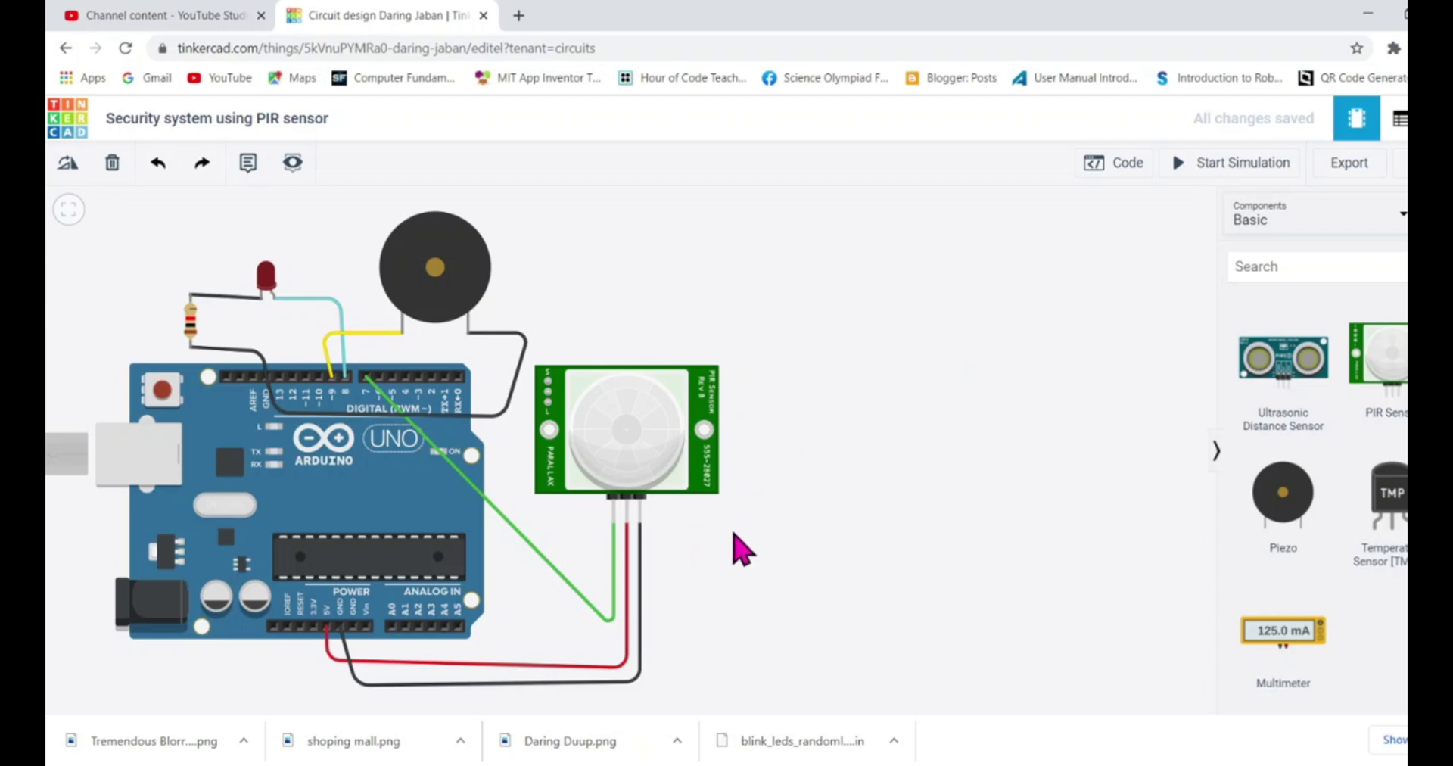
Open the Blocks code editor beside the circuit, showing the default blink blocks
mouse_move(725, 545)
mouse_down()
mouse_move(712, 542)
mouse_move(731, 562)
mouse_move(716, 551)
mouse_up()
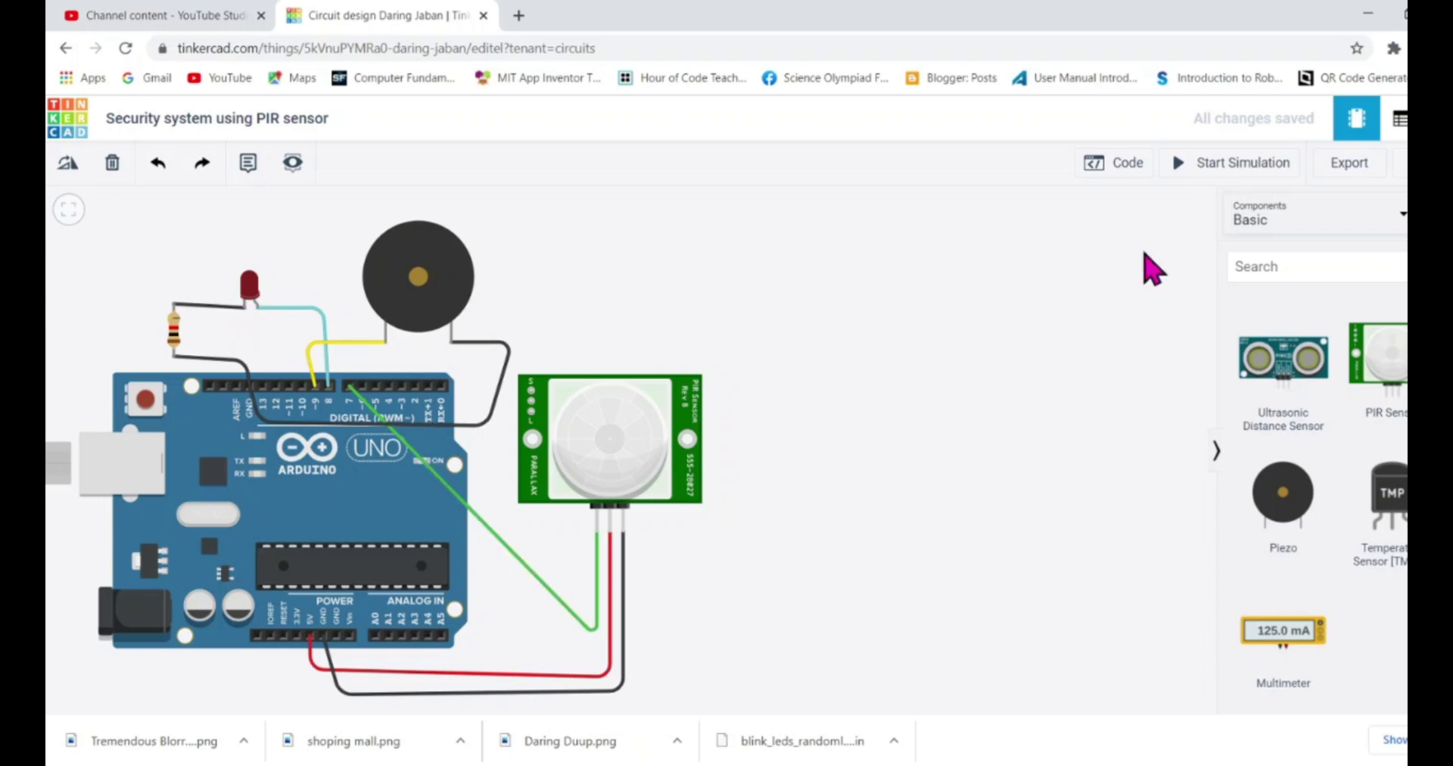
click(1097, 165)
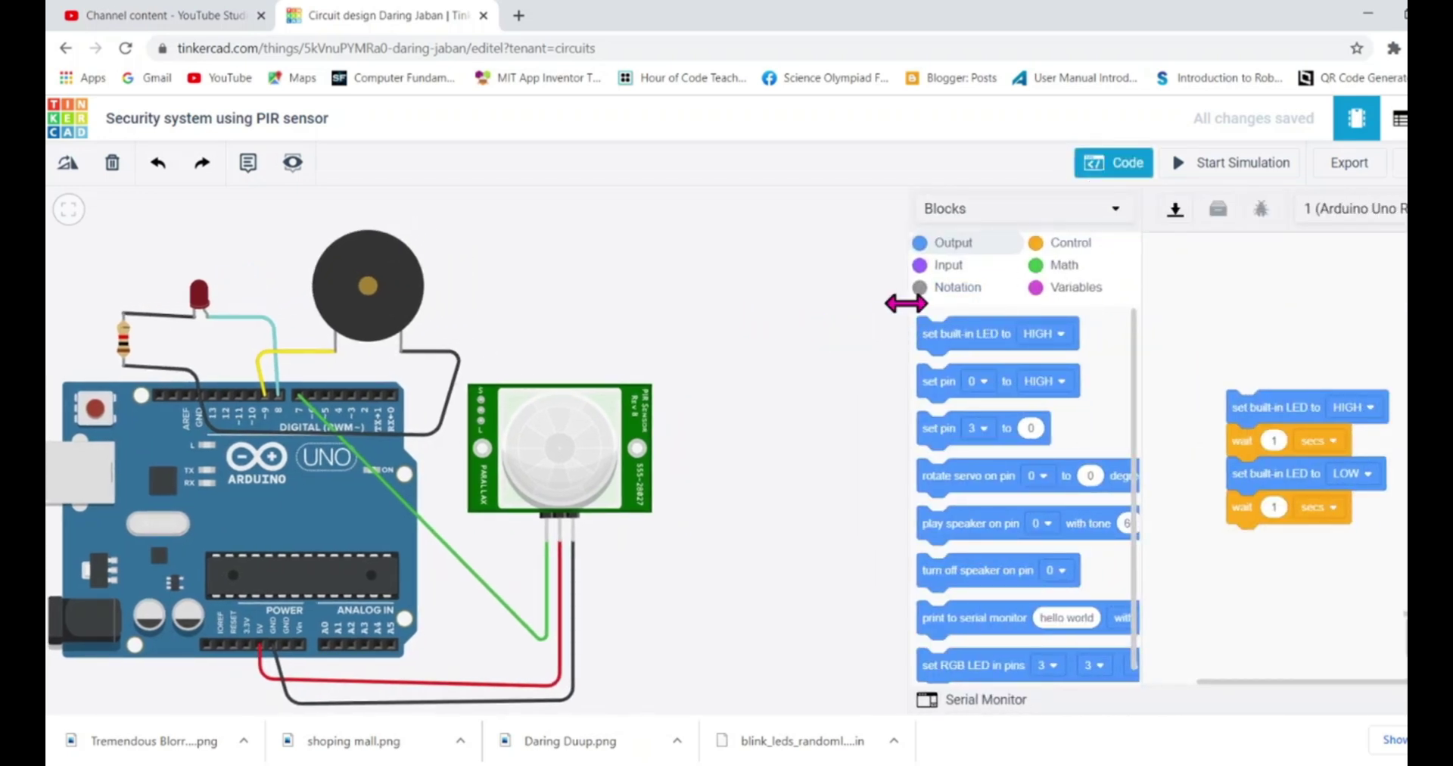
Widen the code panel, delete the default blink blocks and add a Notation title block comment
drag(906, 303, 480, 294)
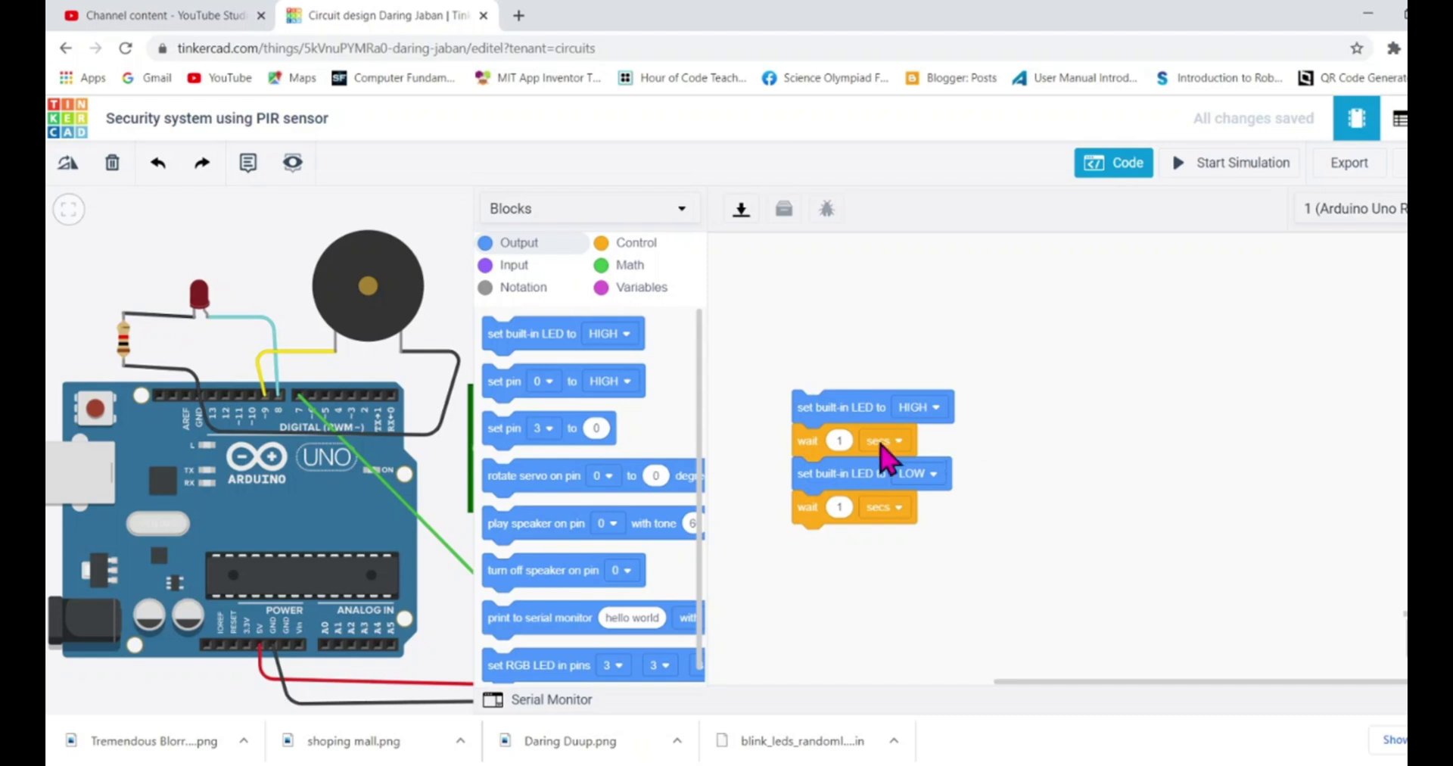
drag(824, 396, 1407, 598)
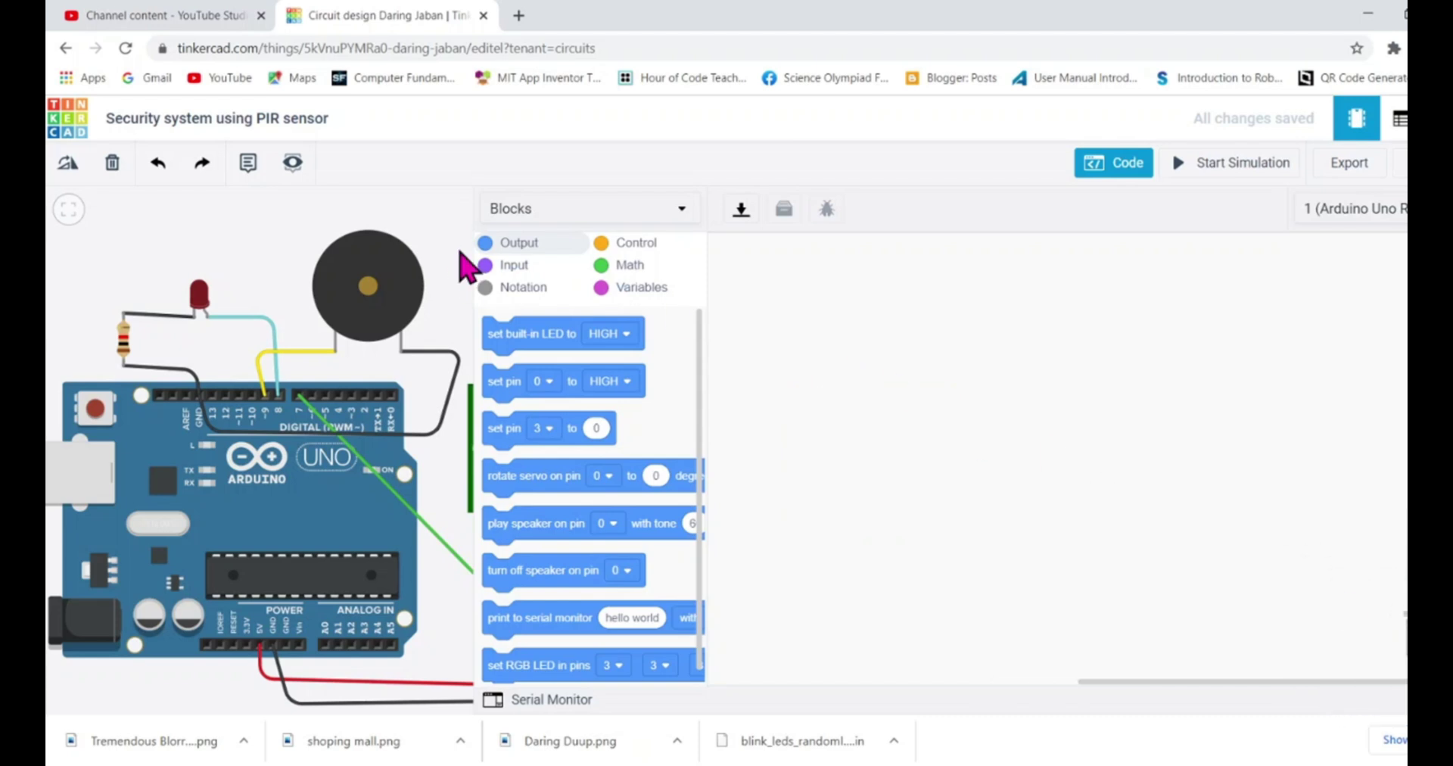
click(506, 288)
drag(505, 322, 750, 253)
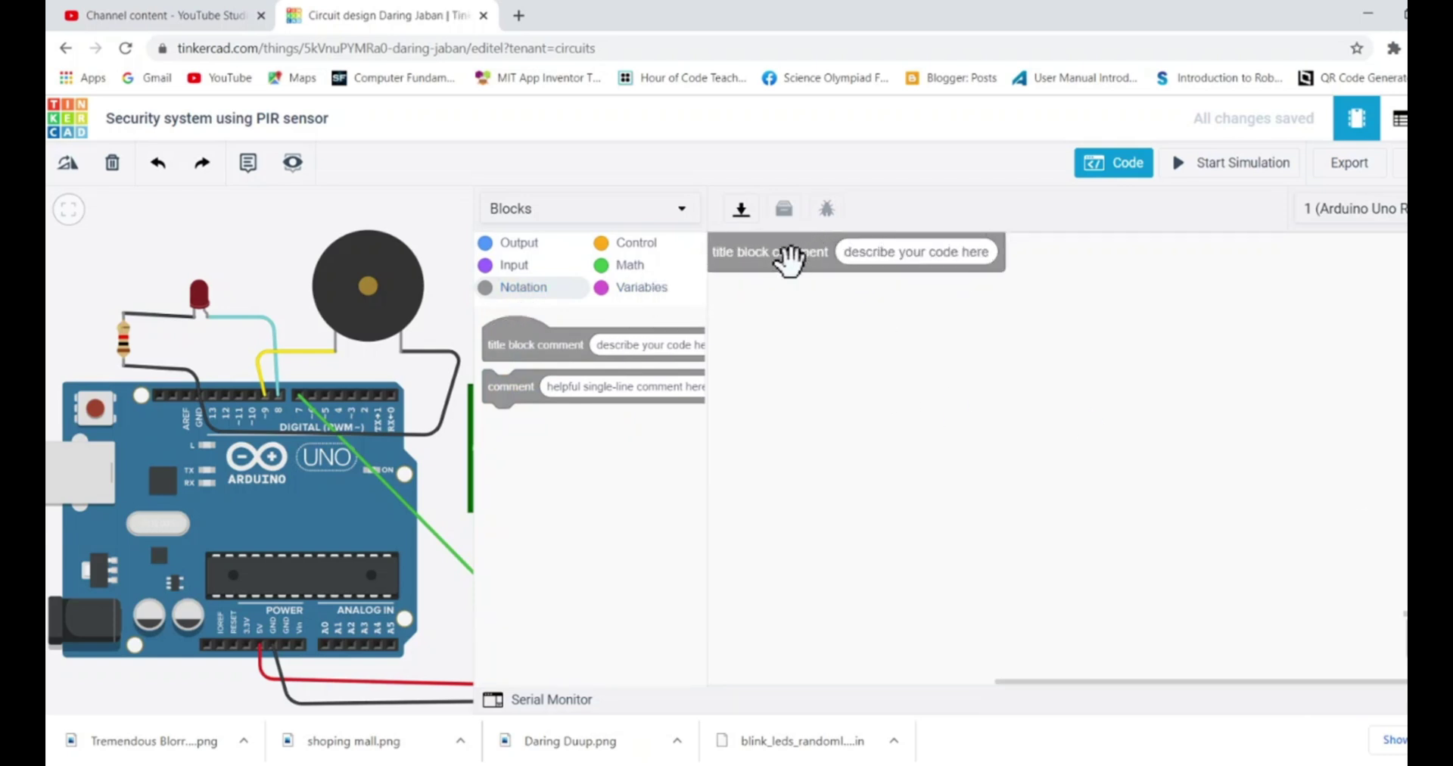
Nudge the title comment into place and enter 'Code for security system', fixing the typo
drag(785, 263, 807, 292)
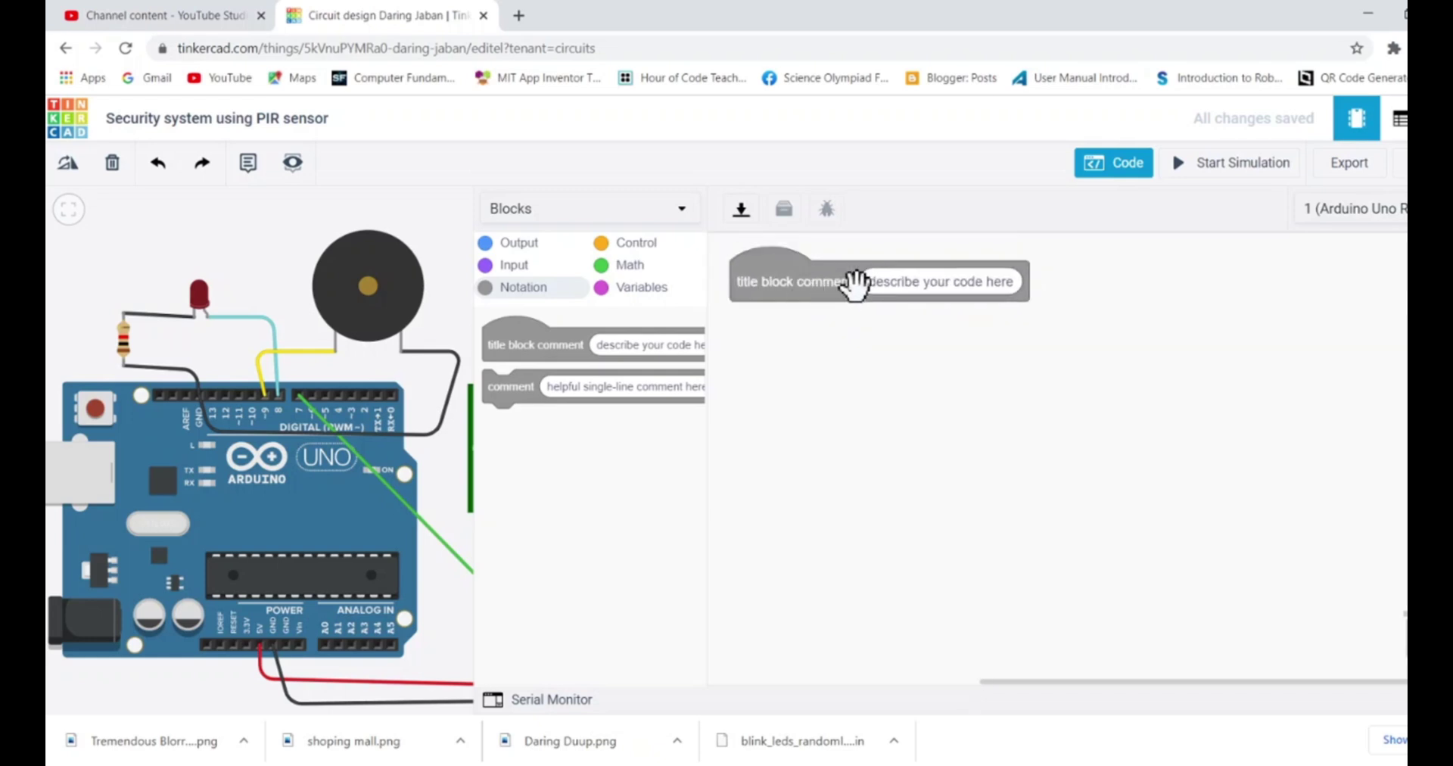
click(905, 282)
text(c)
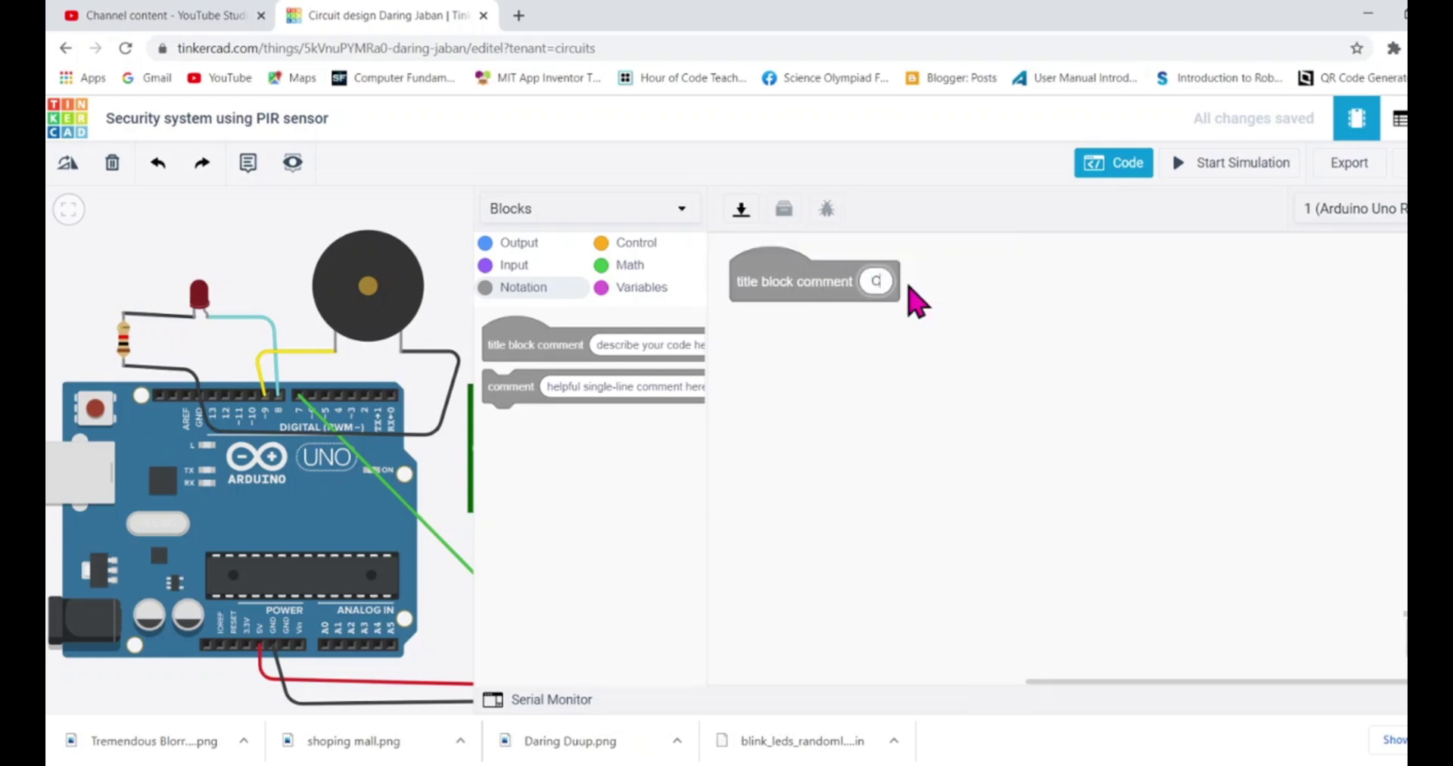
text(pde)
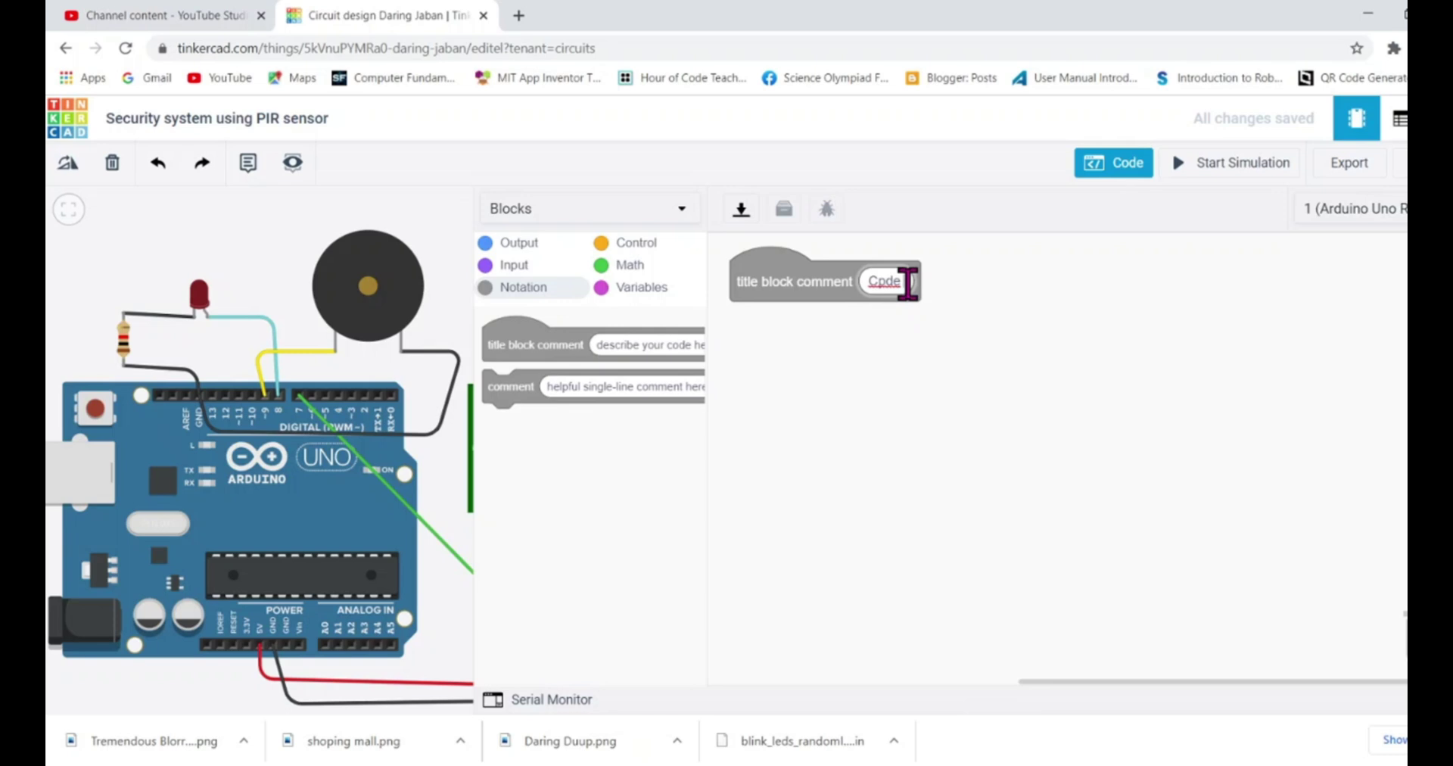
key(BackSpace)
key(BackSpace)
key(BackSpace)
text(o)
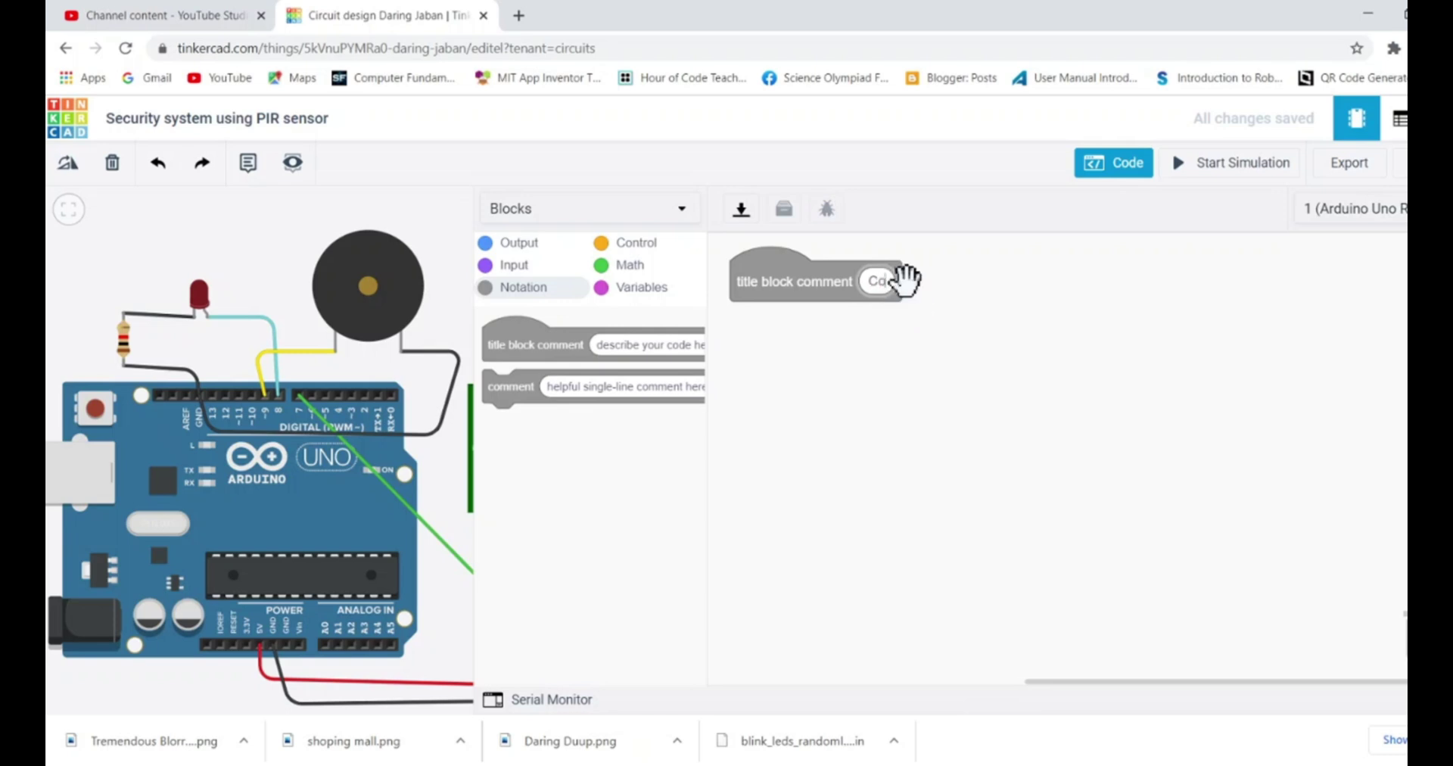
text(de for sec)
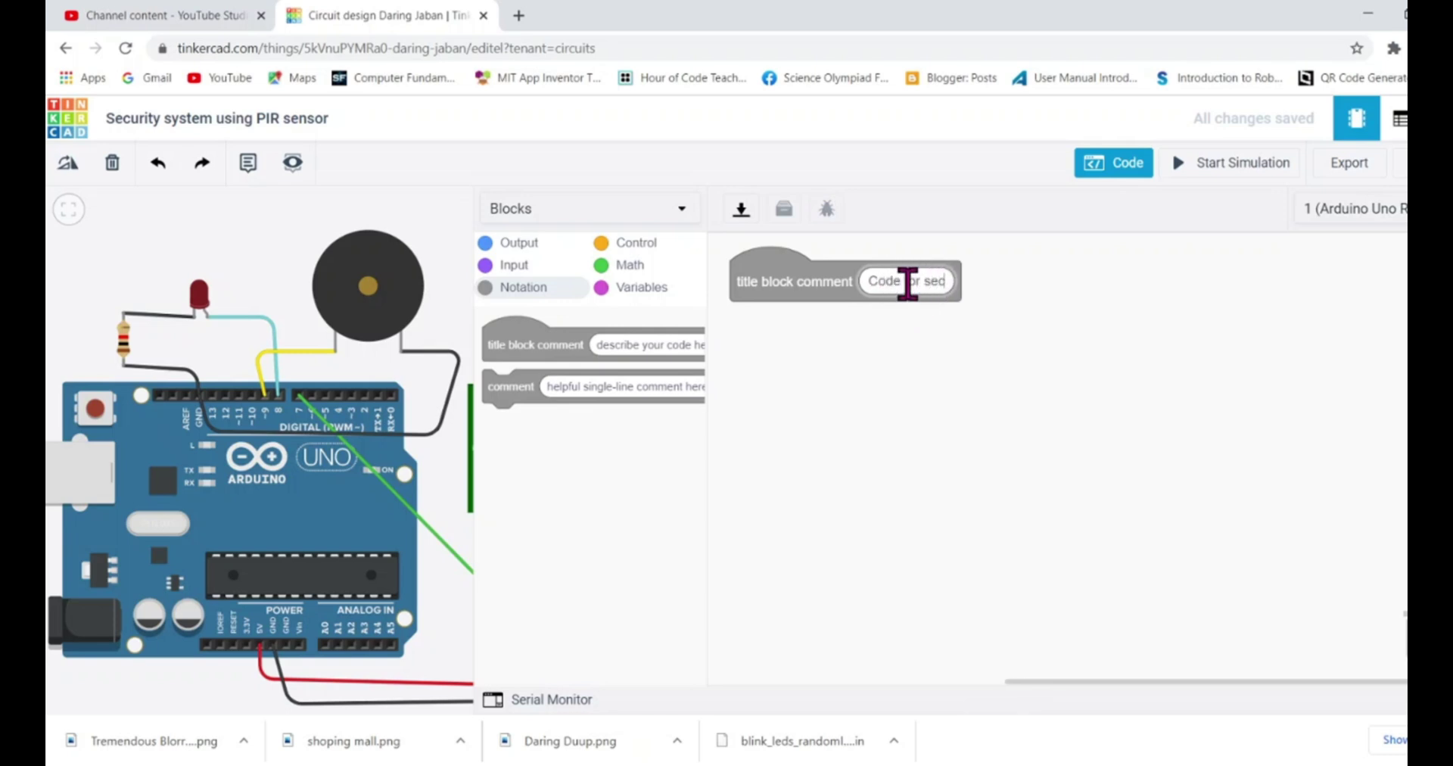
text(urity)
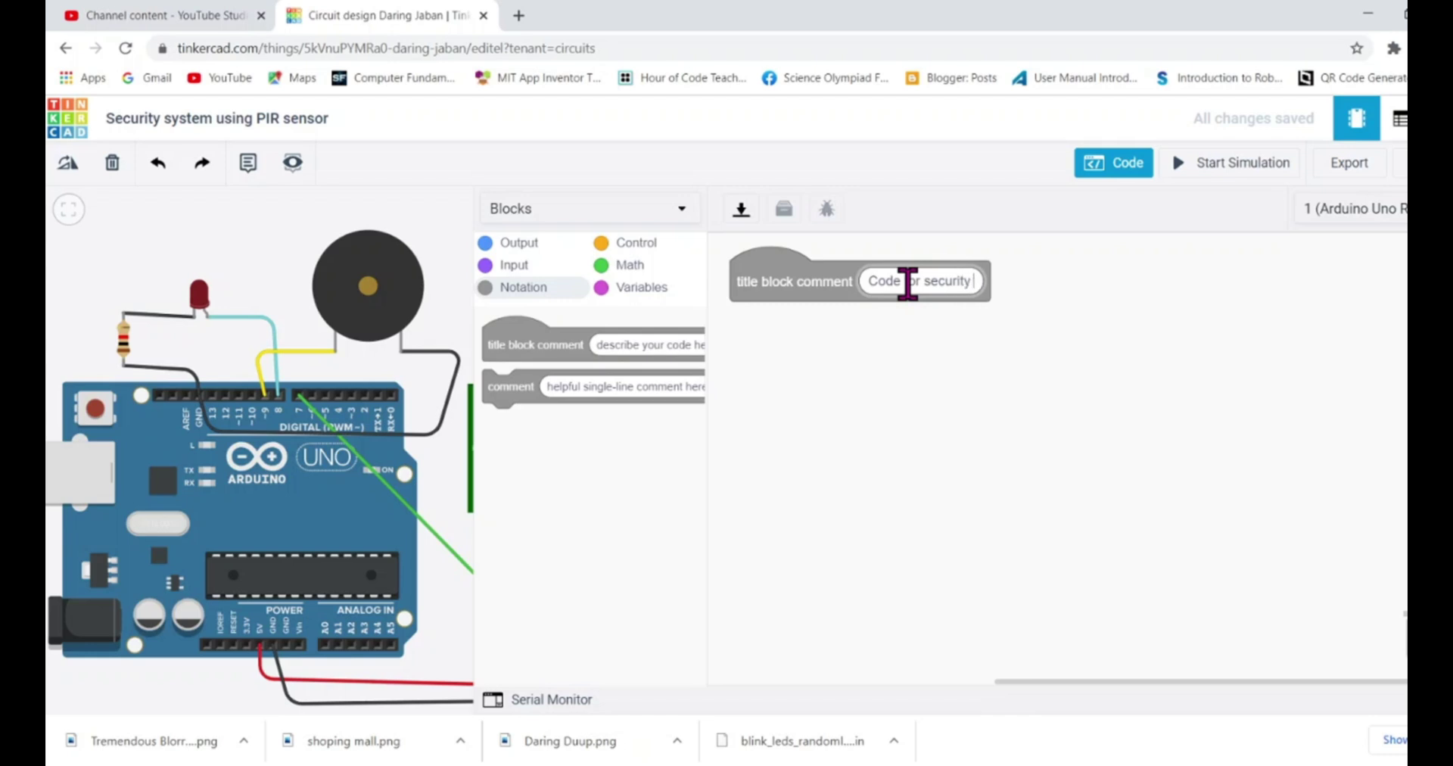
text( system)
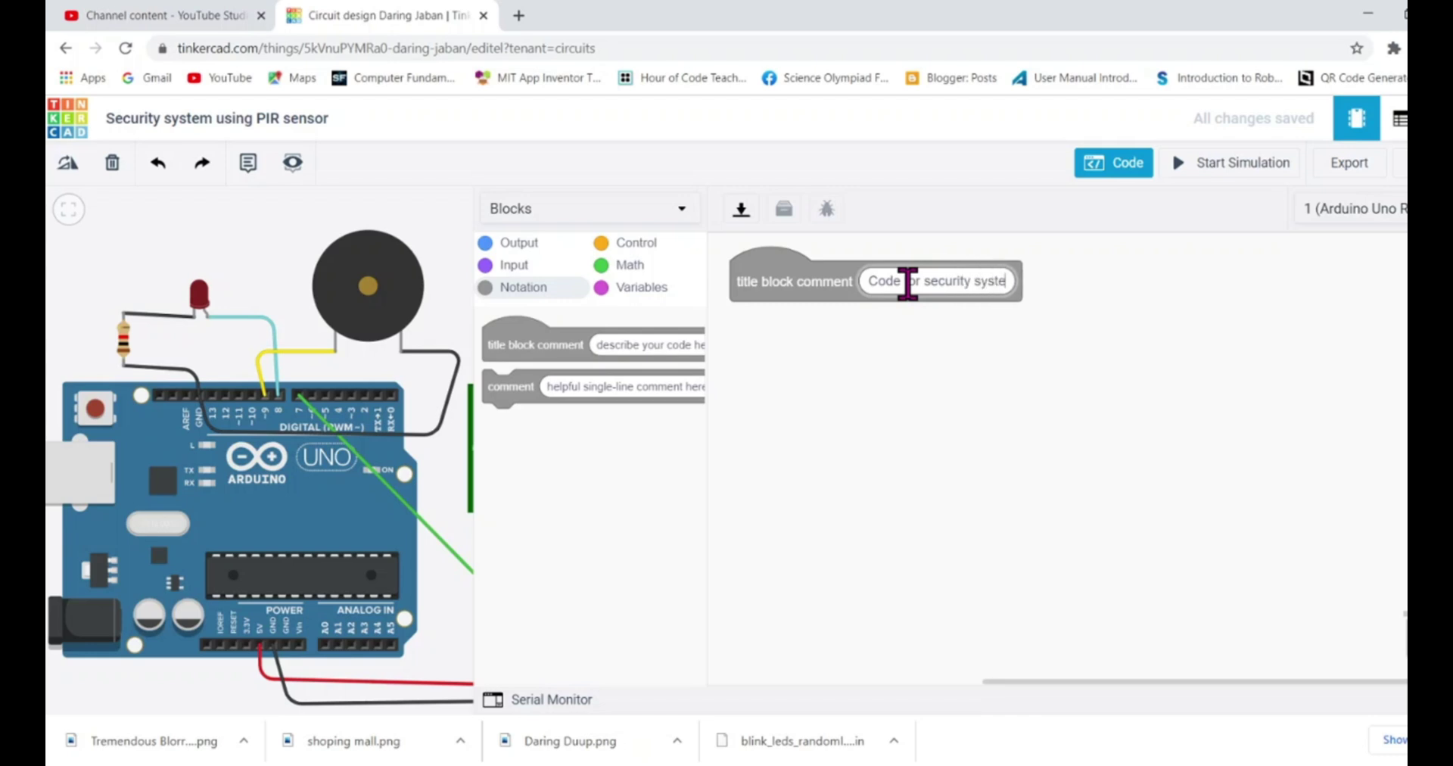
click(785, 399)
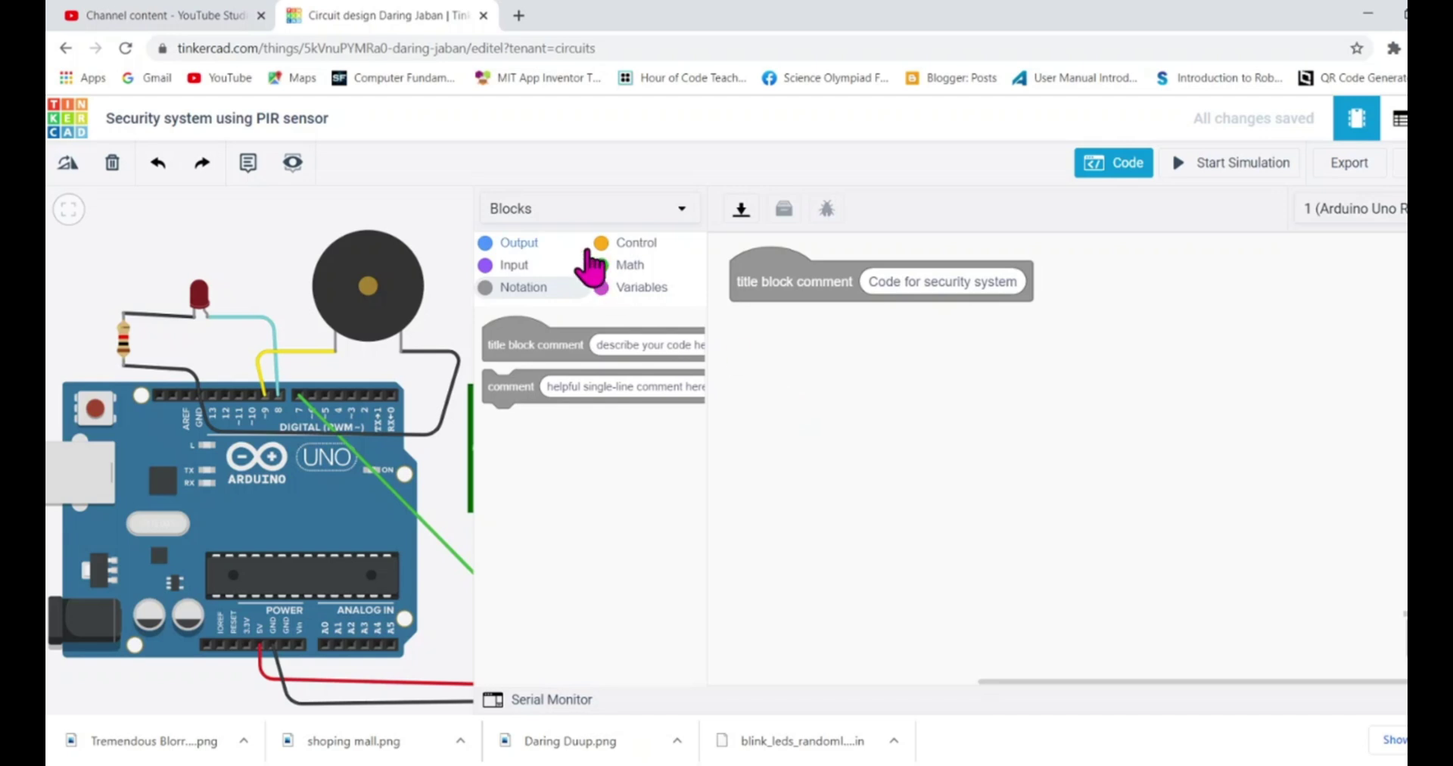
Place an if/else block under the comment, with a comparison testing a read digital pin block
click(626, 246)
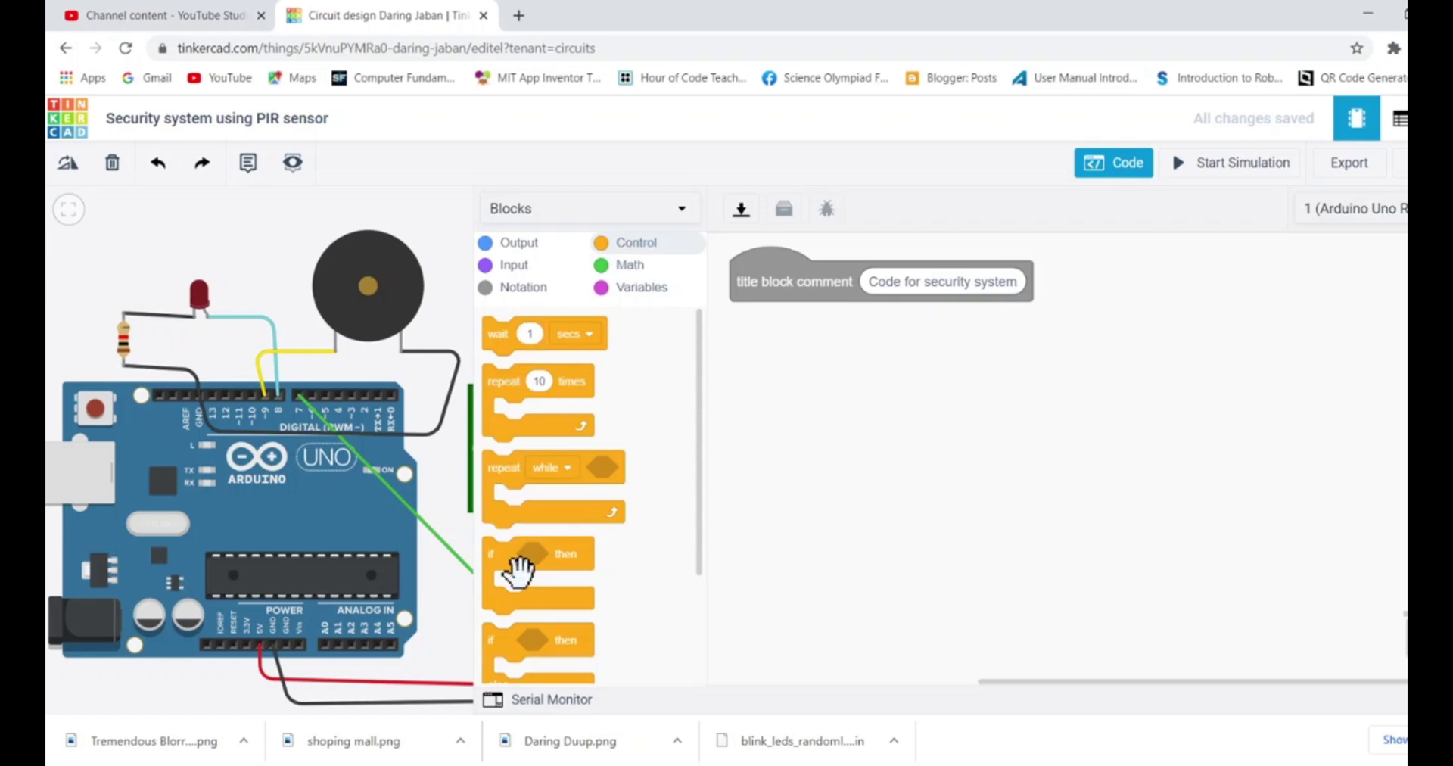
drag(509, 647, 755, 323)
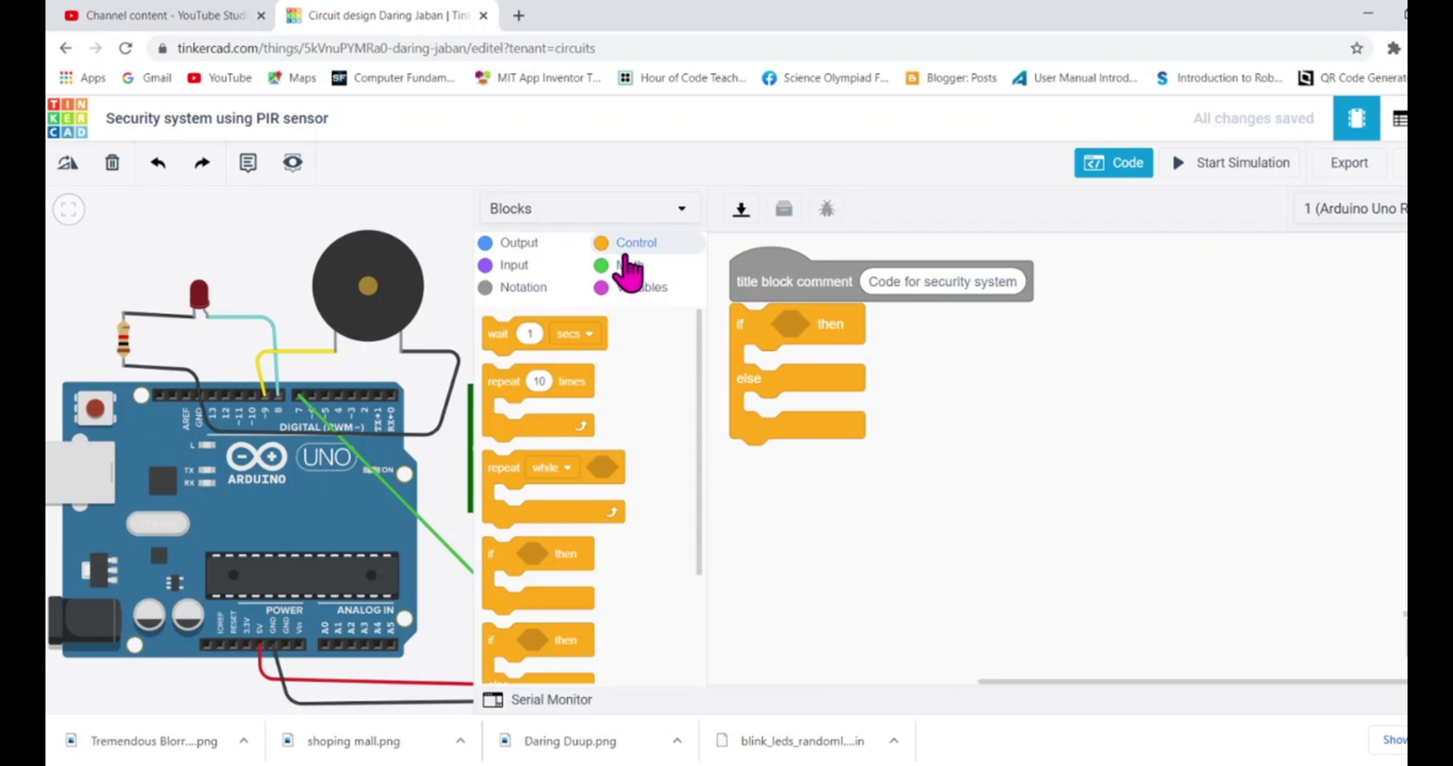
click(629, 267)
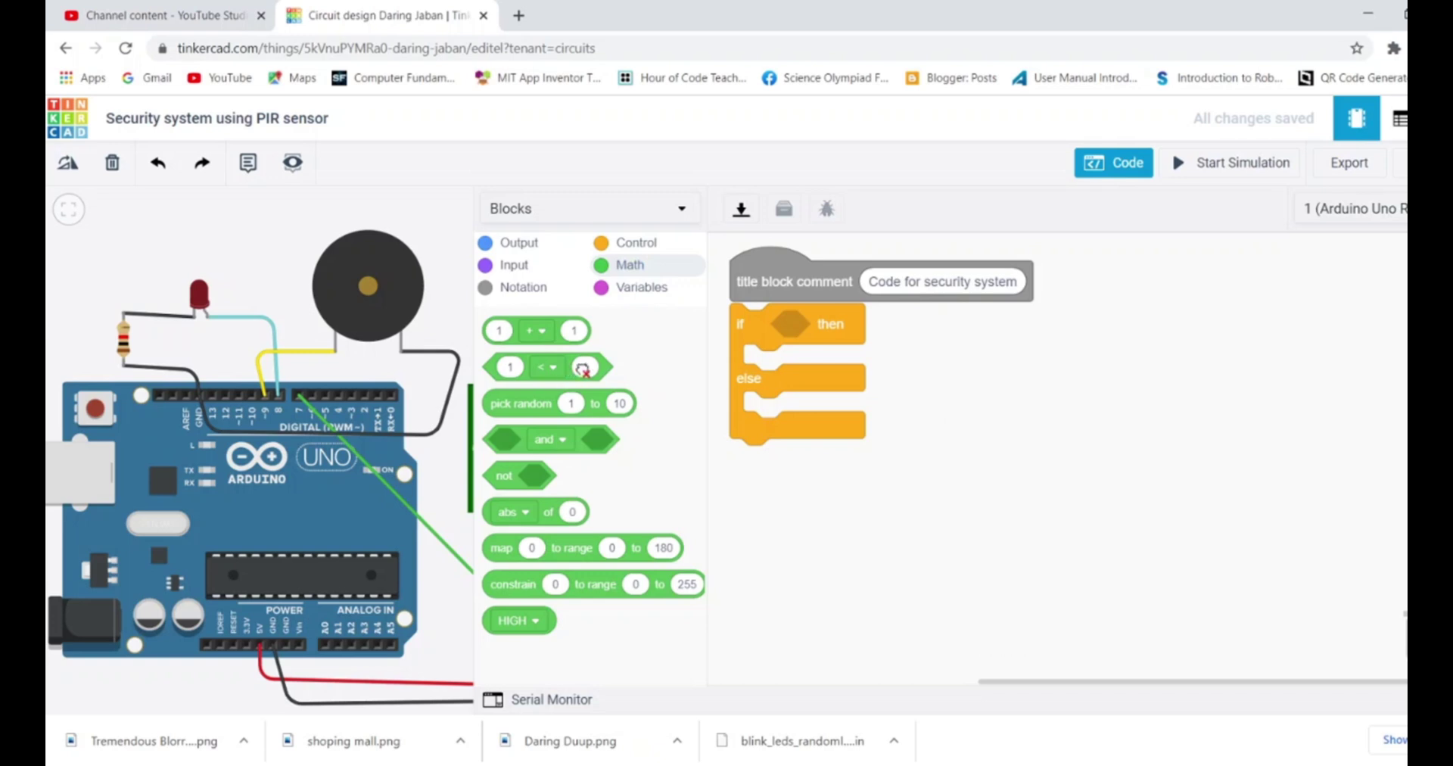
drag(582, 368, 816, 327)
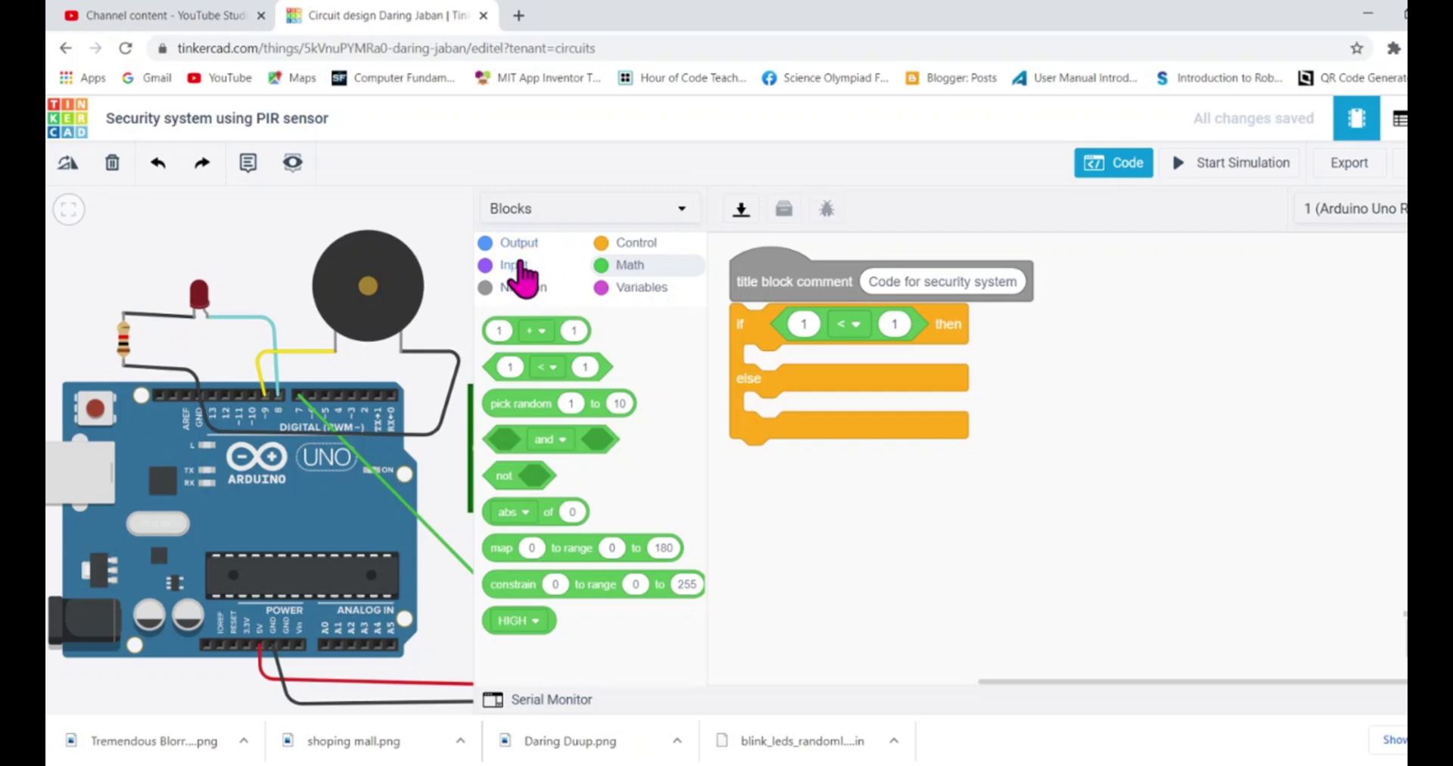
click(514, 266)
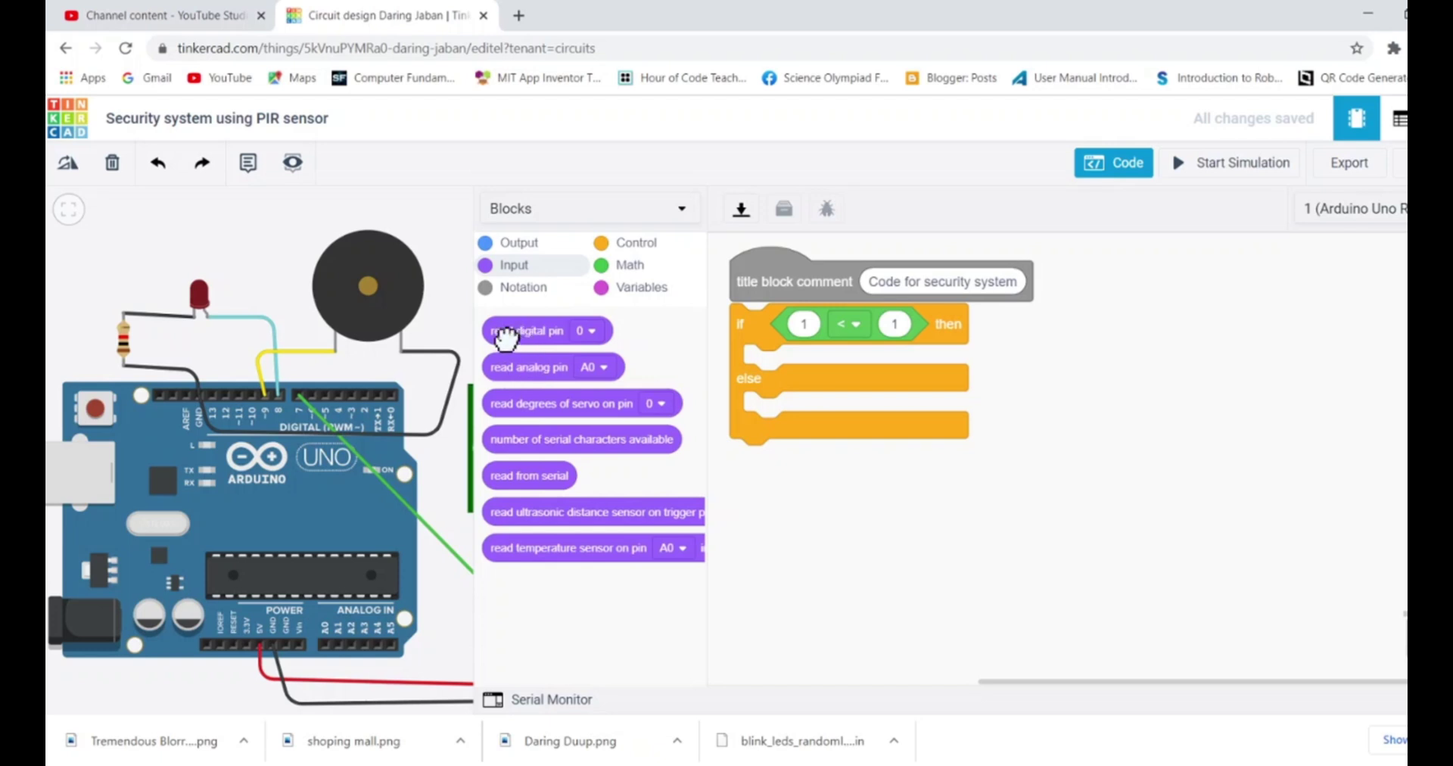
drag(505, 339, 816, 333)
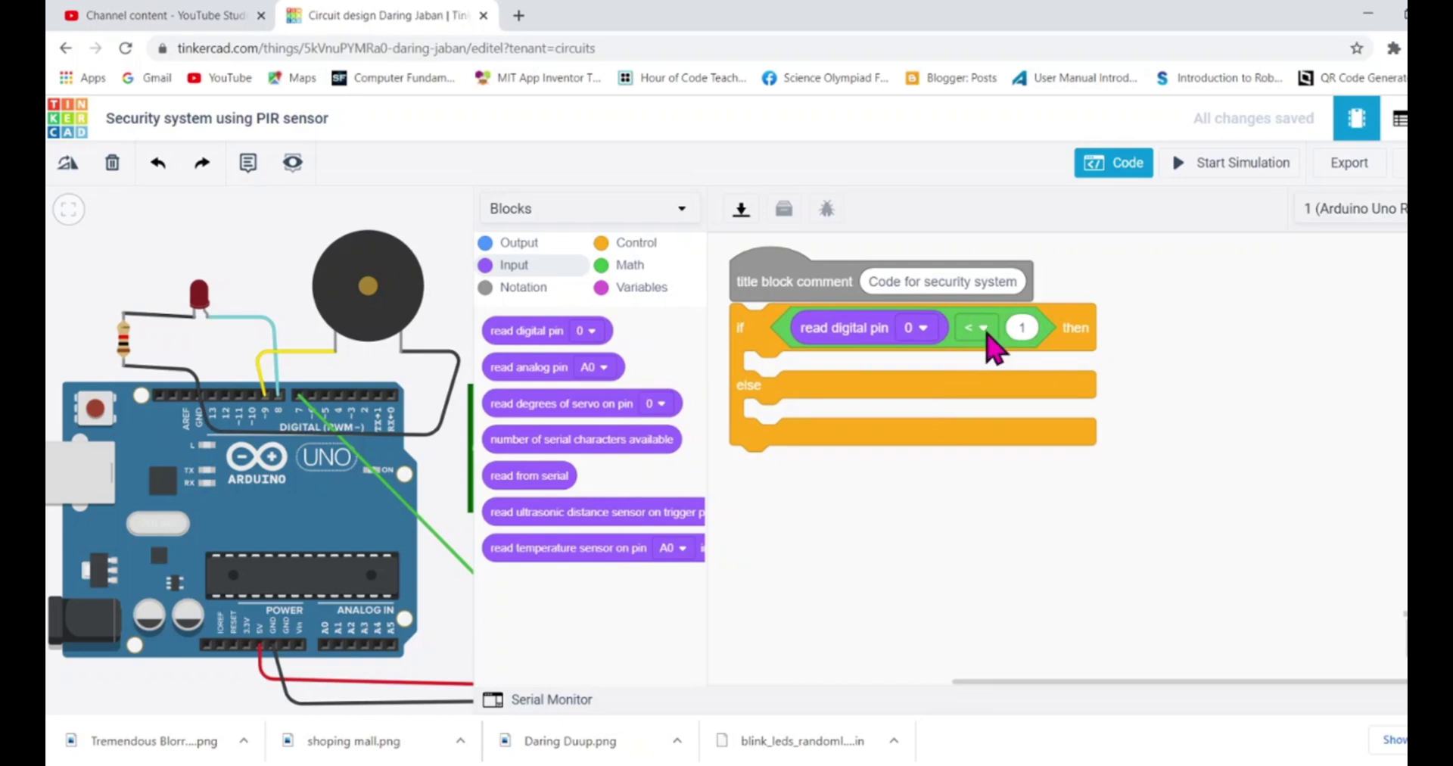
Make the if condition read digital pin 7 = HIGH
click(925, 331)
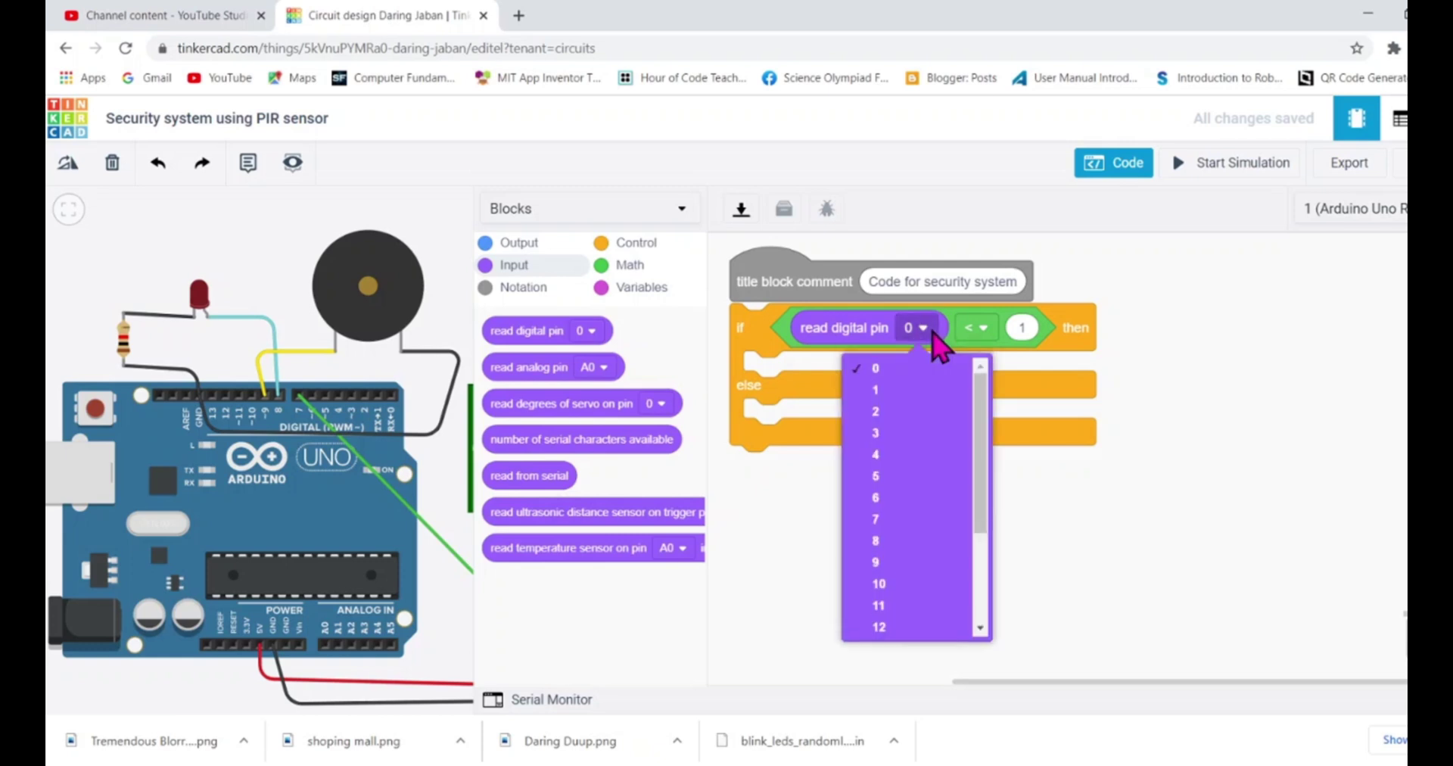
click(907, 543)
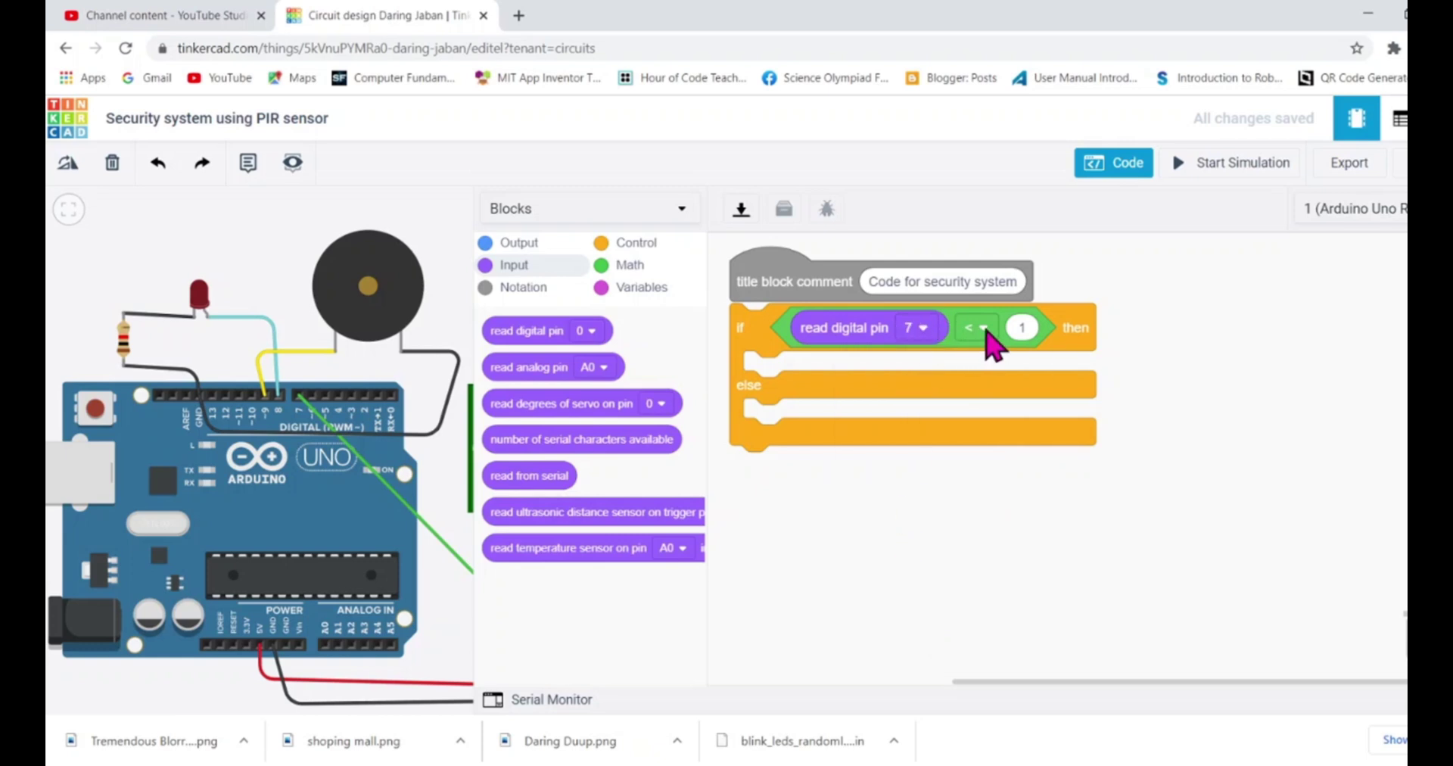
click(982, 328)
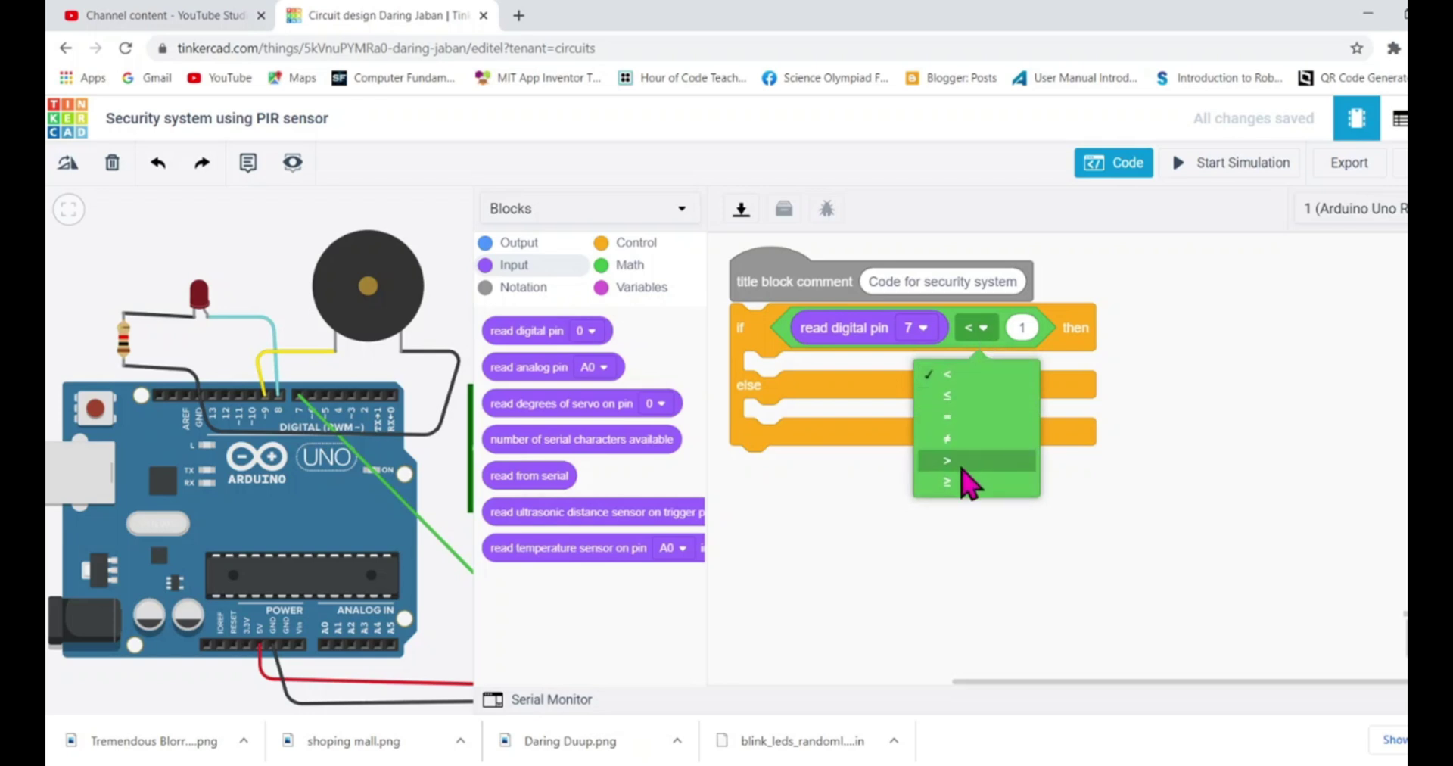
click(972, 477)
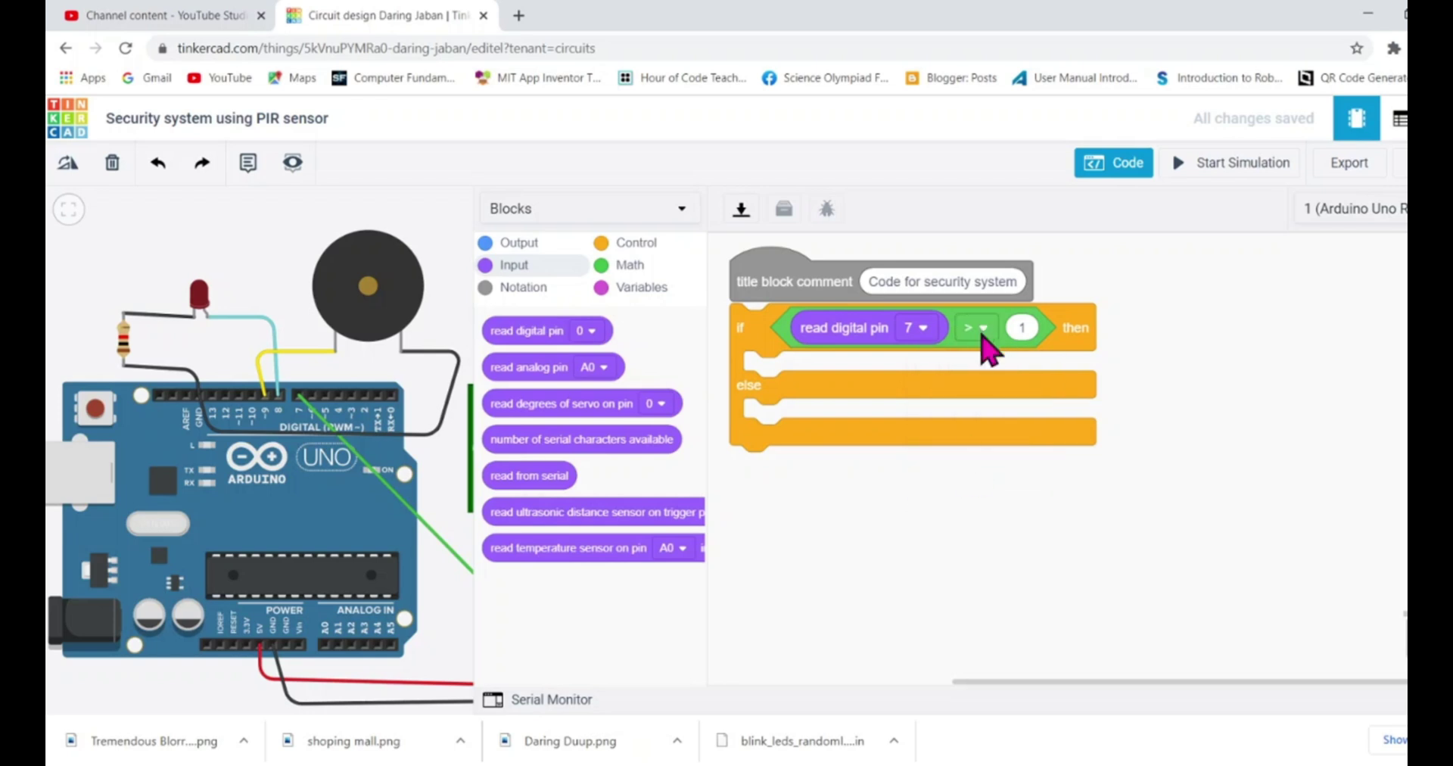
click(983, 331)
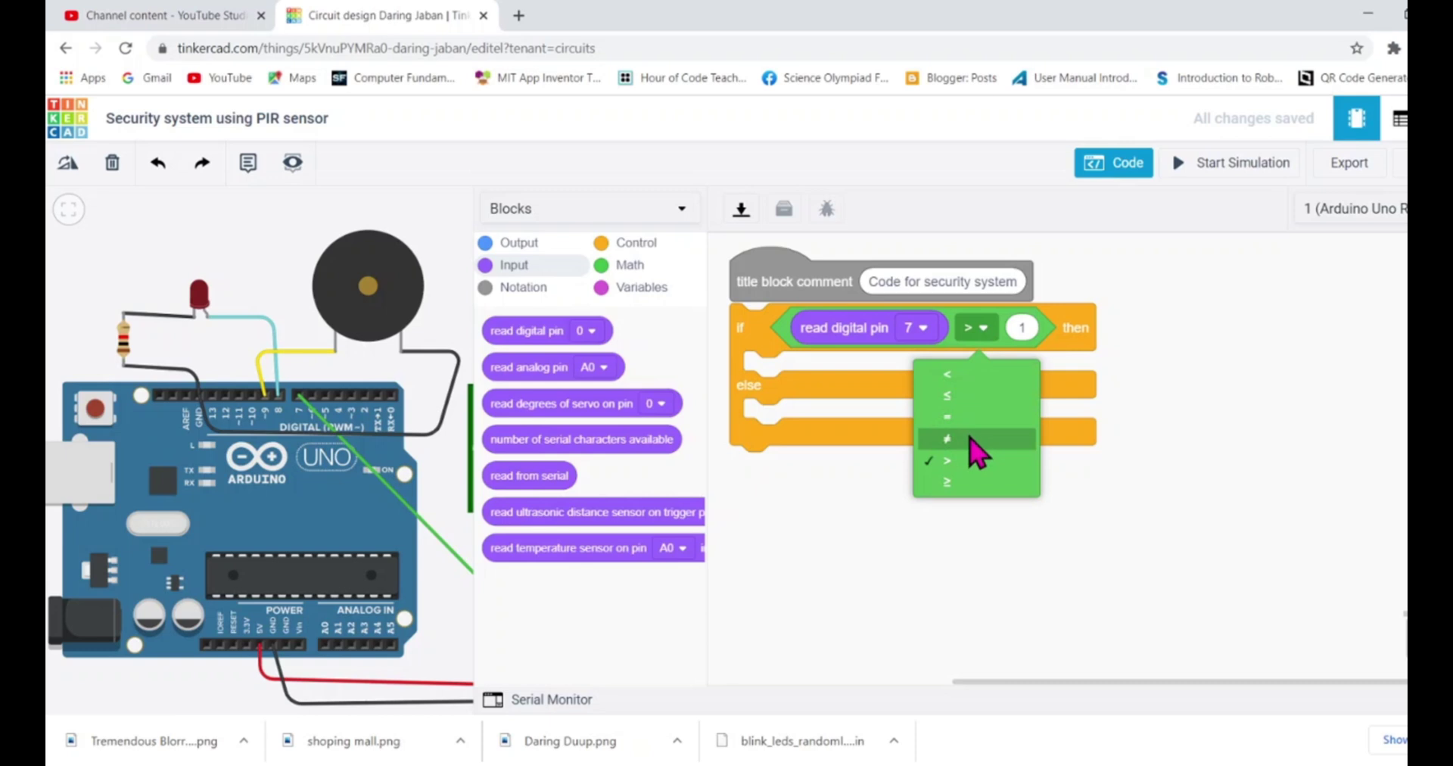
click(978, 422)
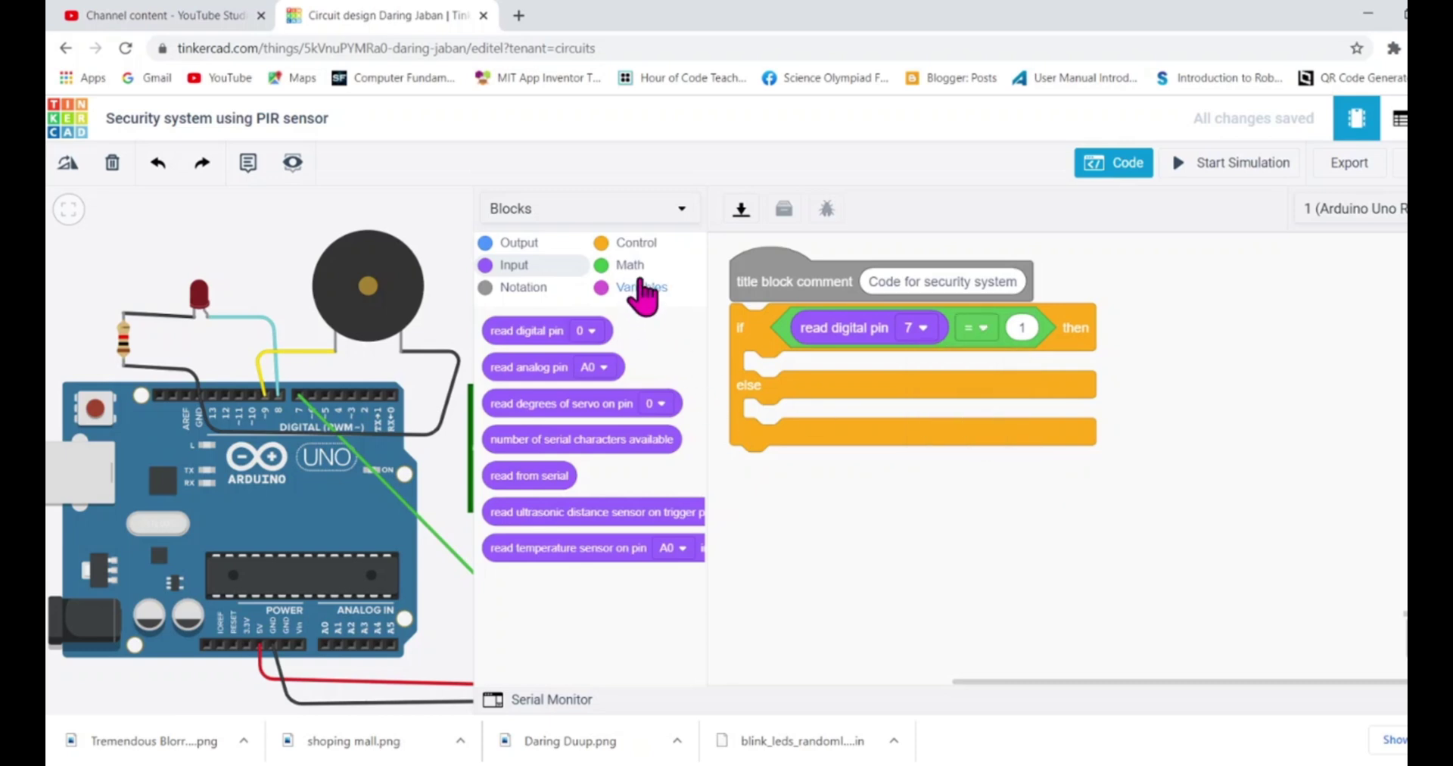
click(638, 268)
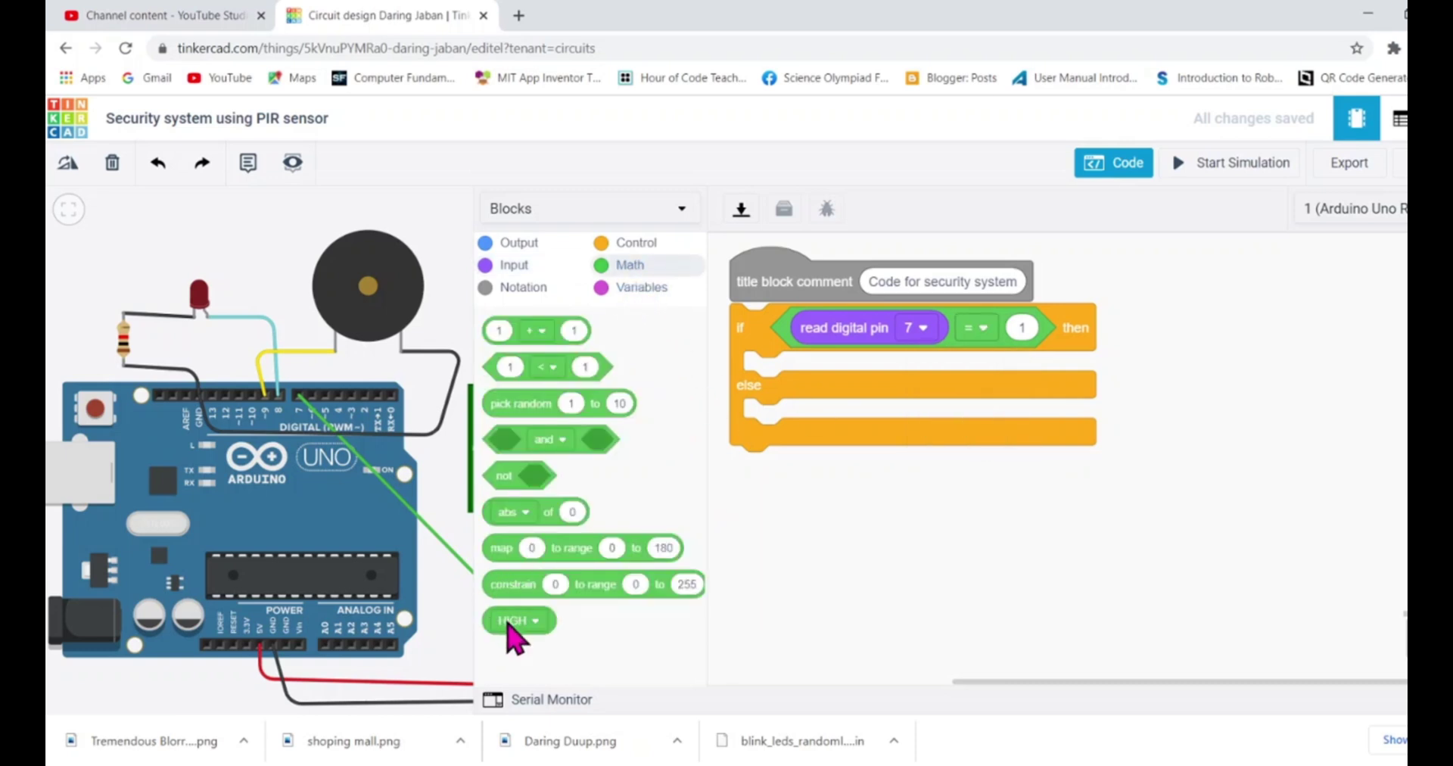
drag(509, 626, 1032, 350)
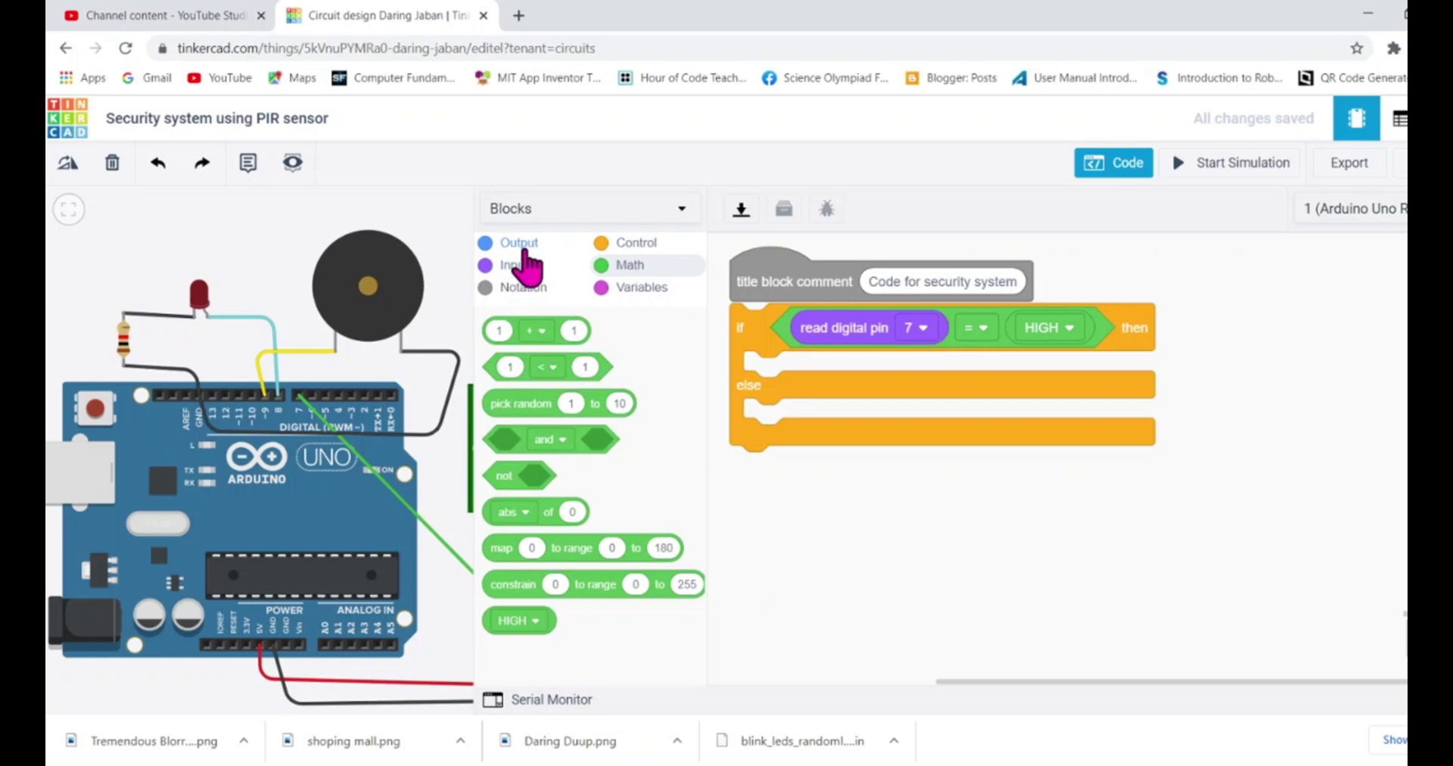
Add a set pin 8 to HIGH block inside the if branch
click(528, 250)
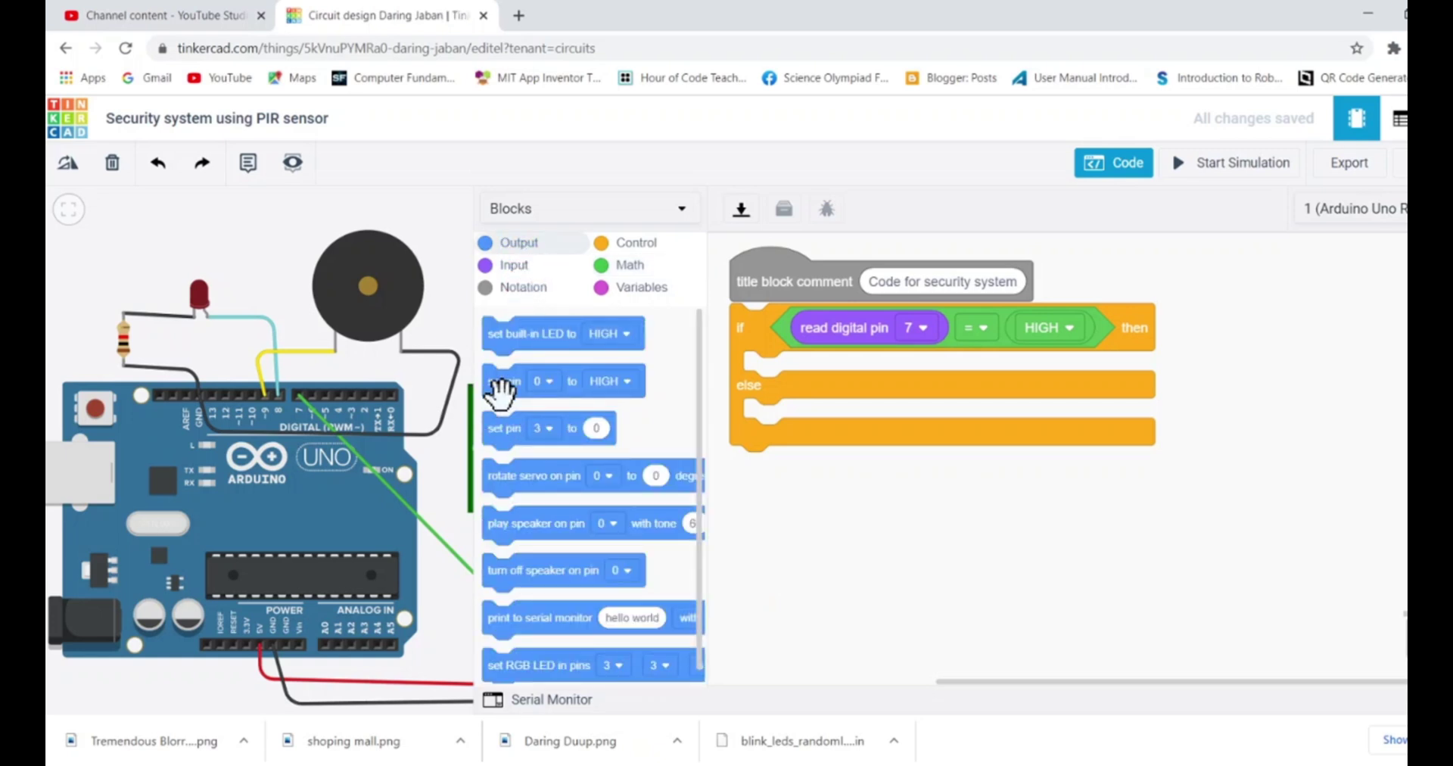
drag(497, 380, 762, 376)
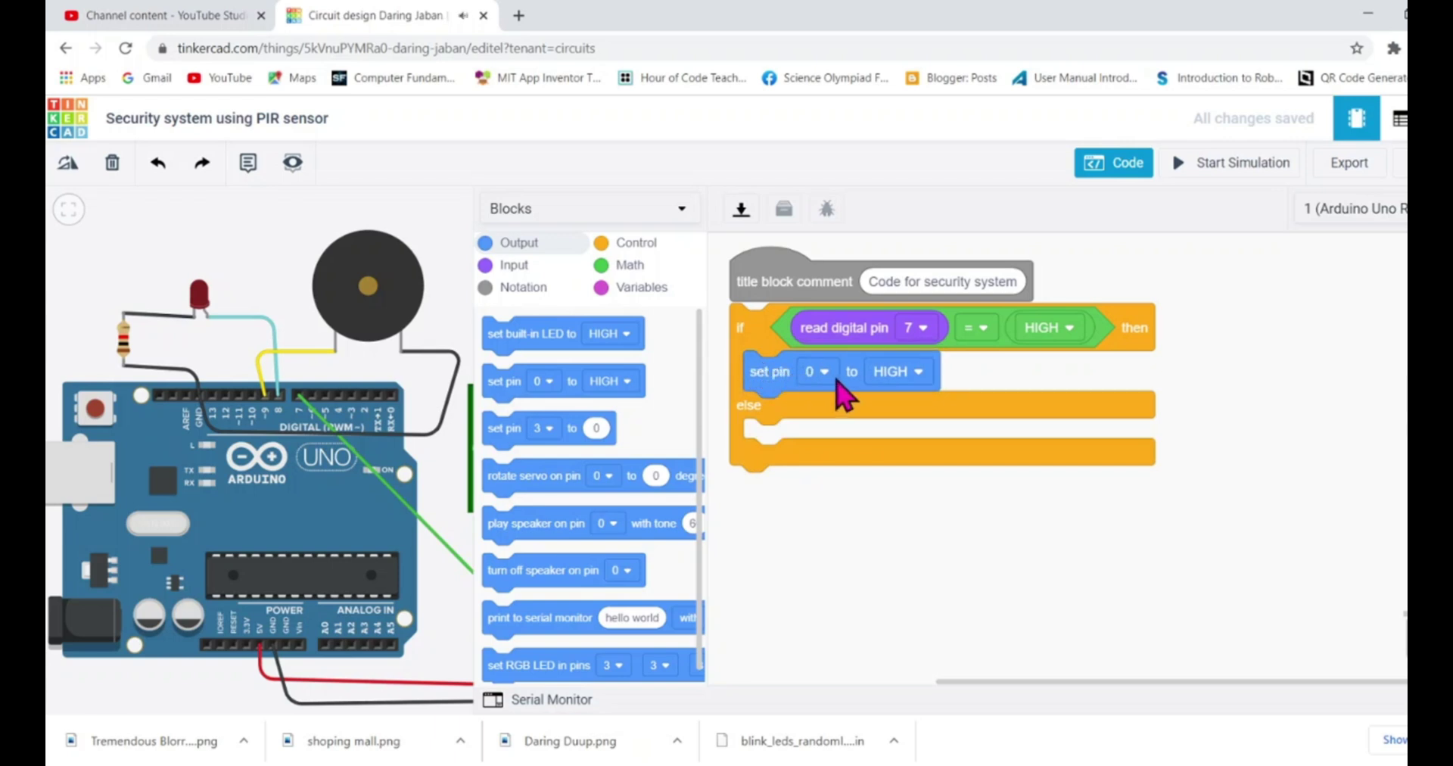
click(830, 376)
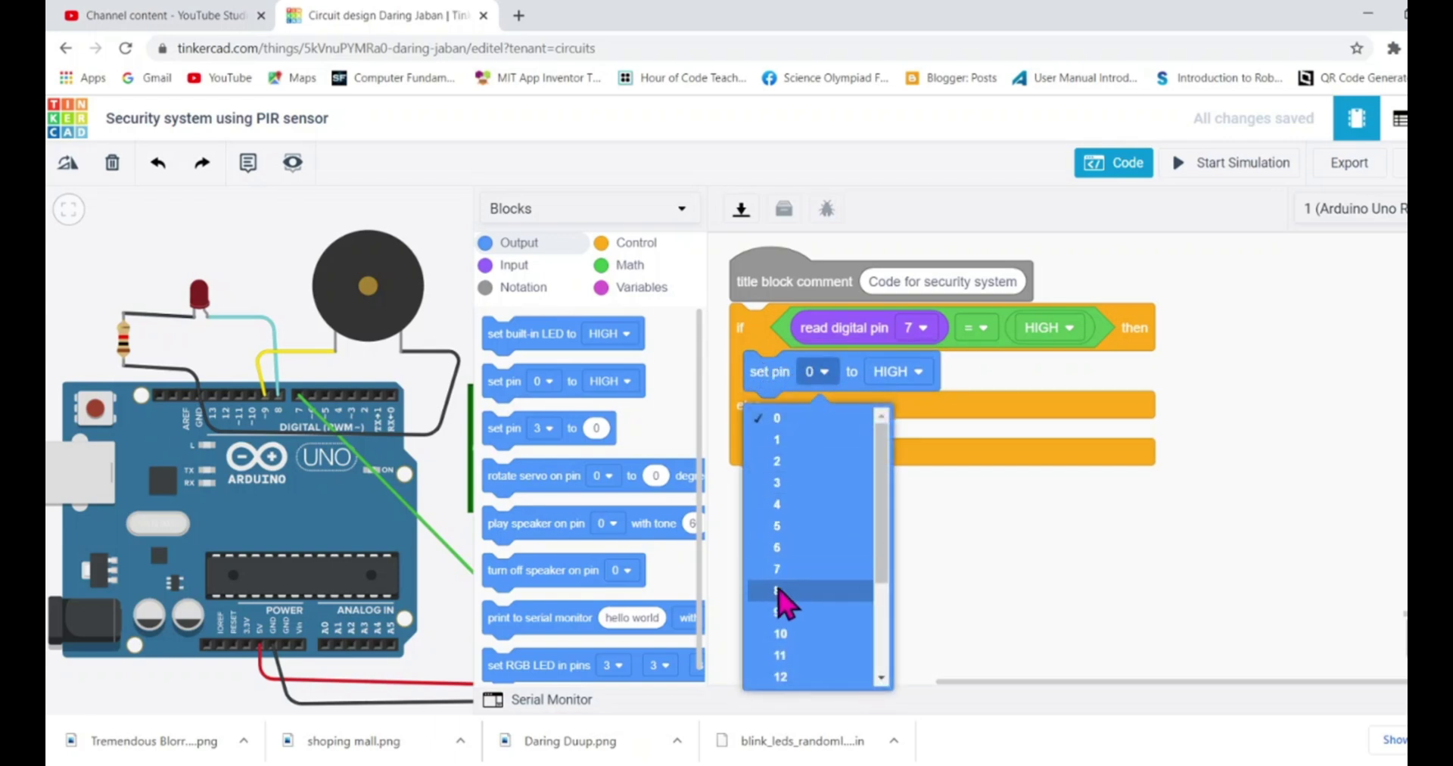
click(781, 592)
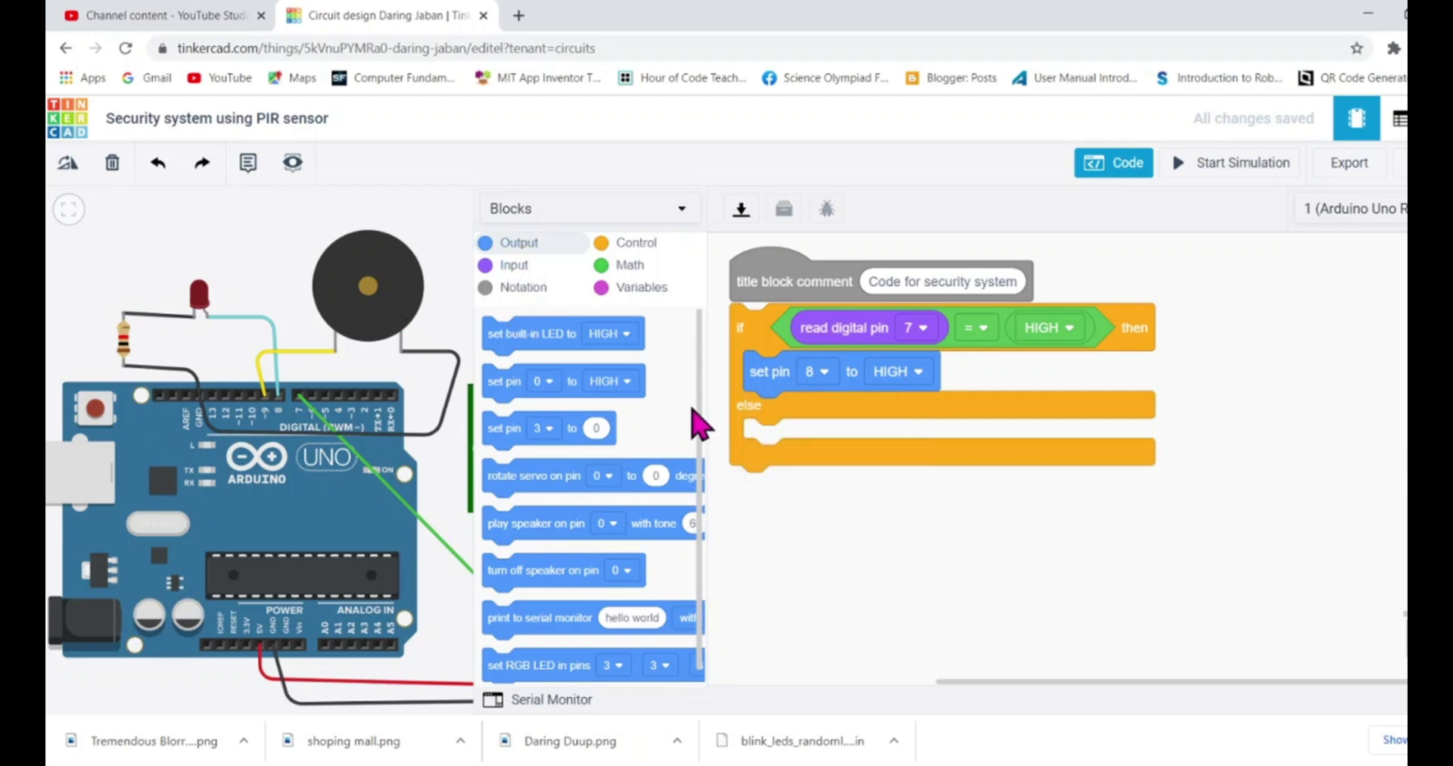
Add a play speaker block on pin 9 at tone 60 for 1 sec under it
scroll(700, 454, down, 1)
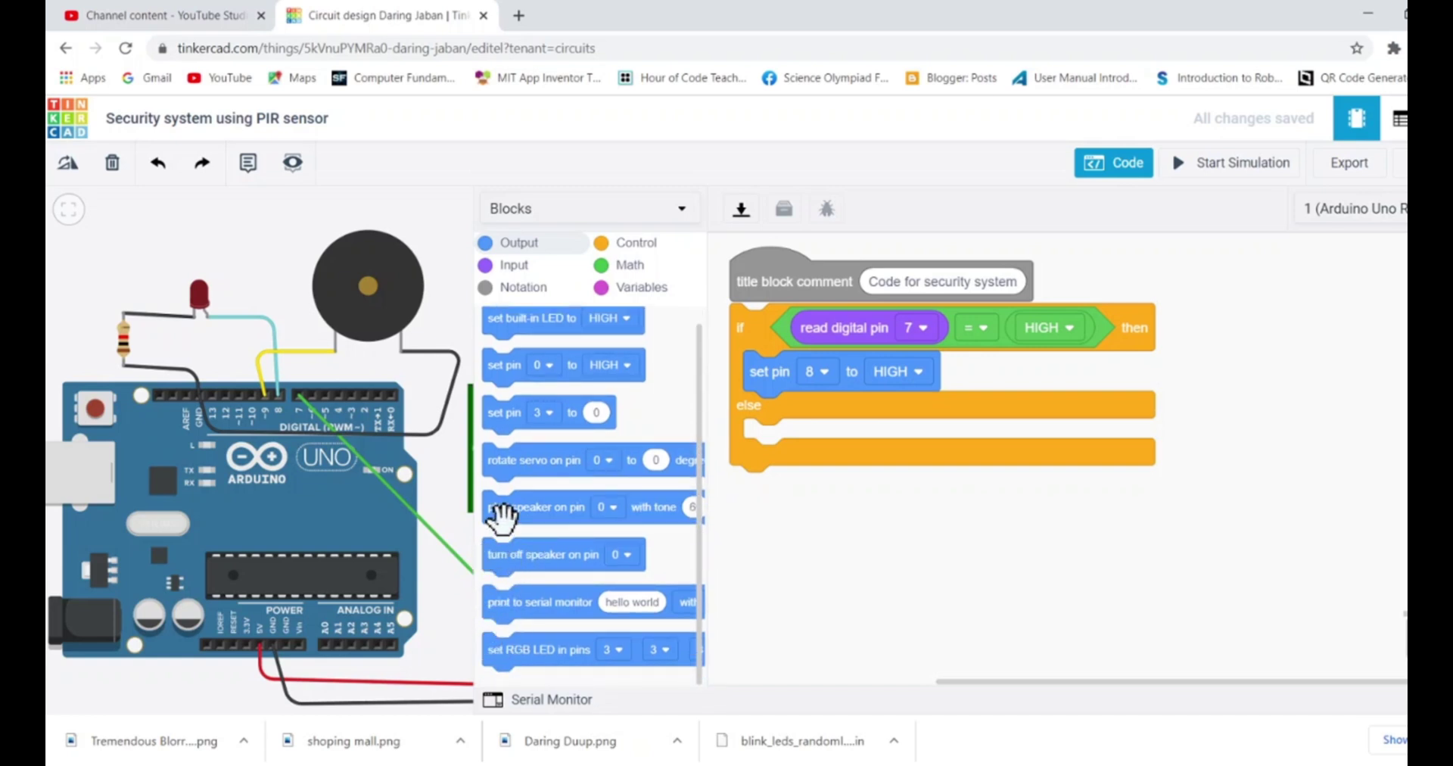
drag(501, 518, 763, 417)
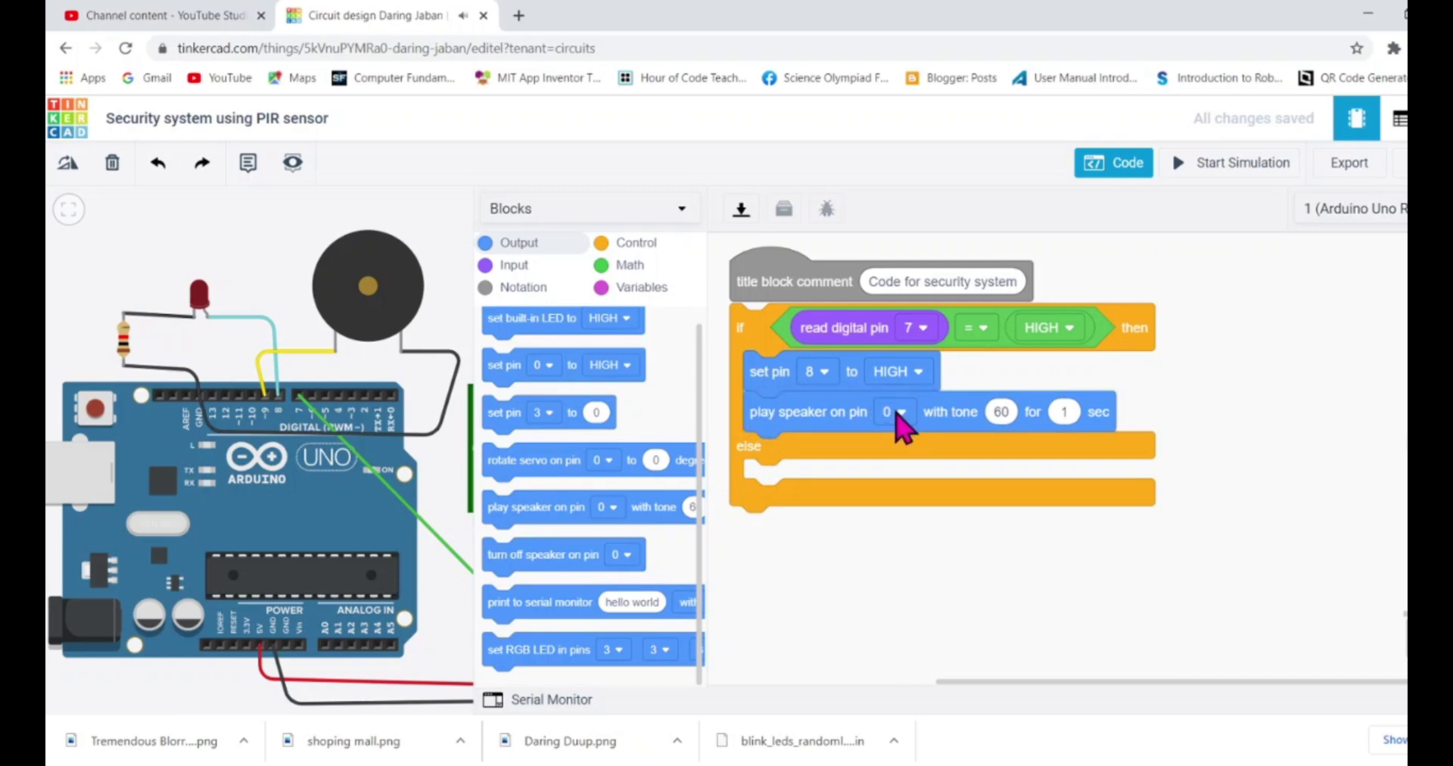
click(898, 415)
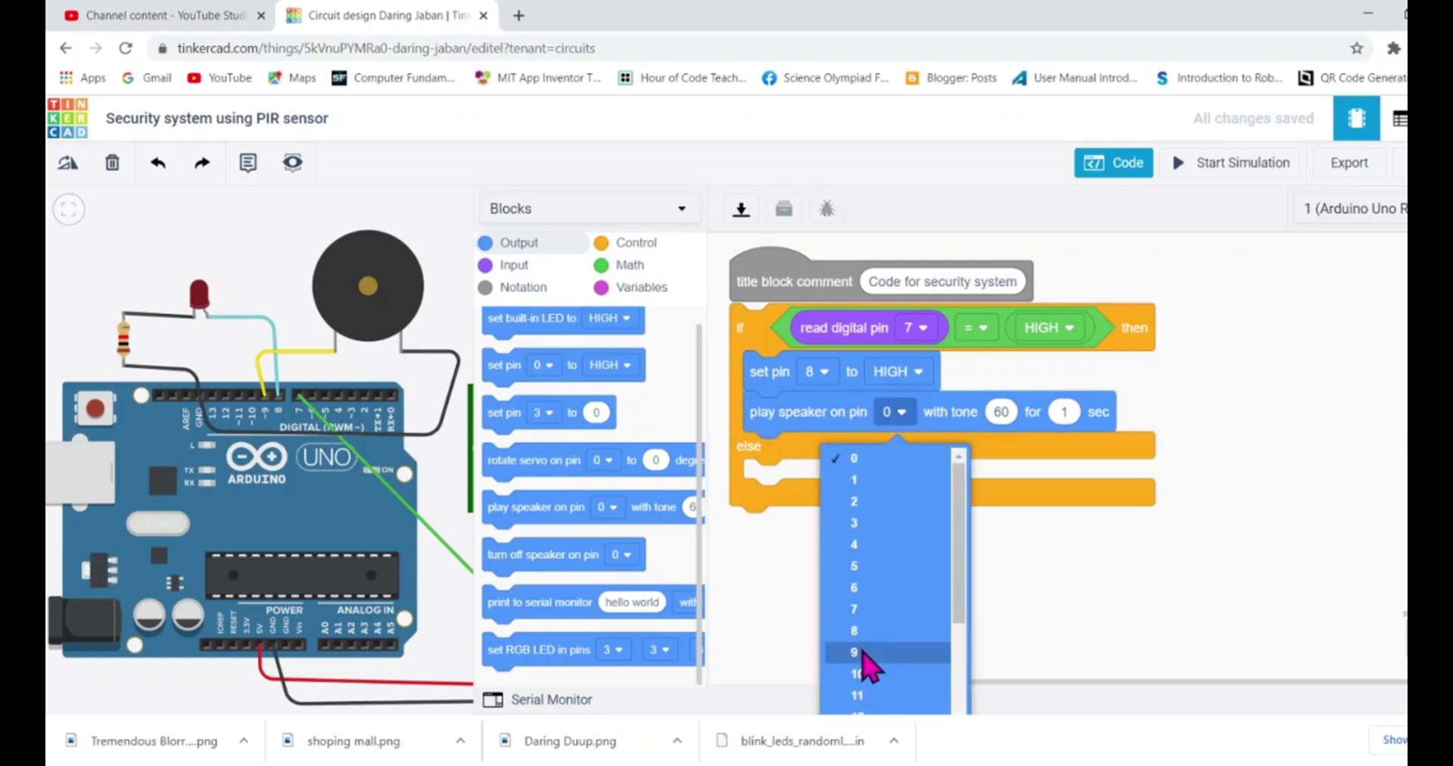
click(864, 652)
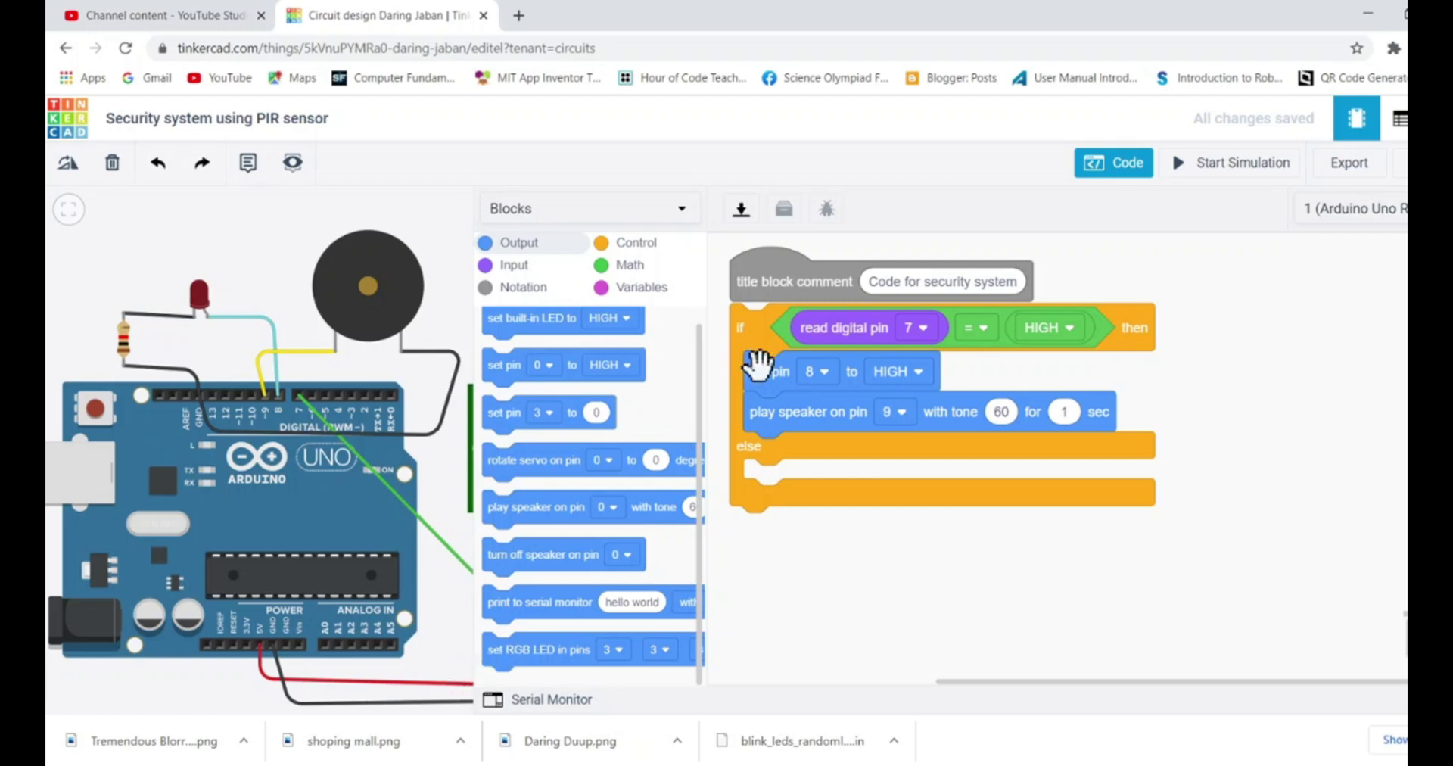
Duplicate the if-branch blocks into the else branch and set pin 8 to LOW
right_click(772, 373)
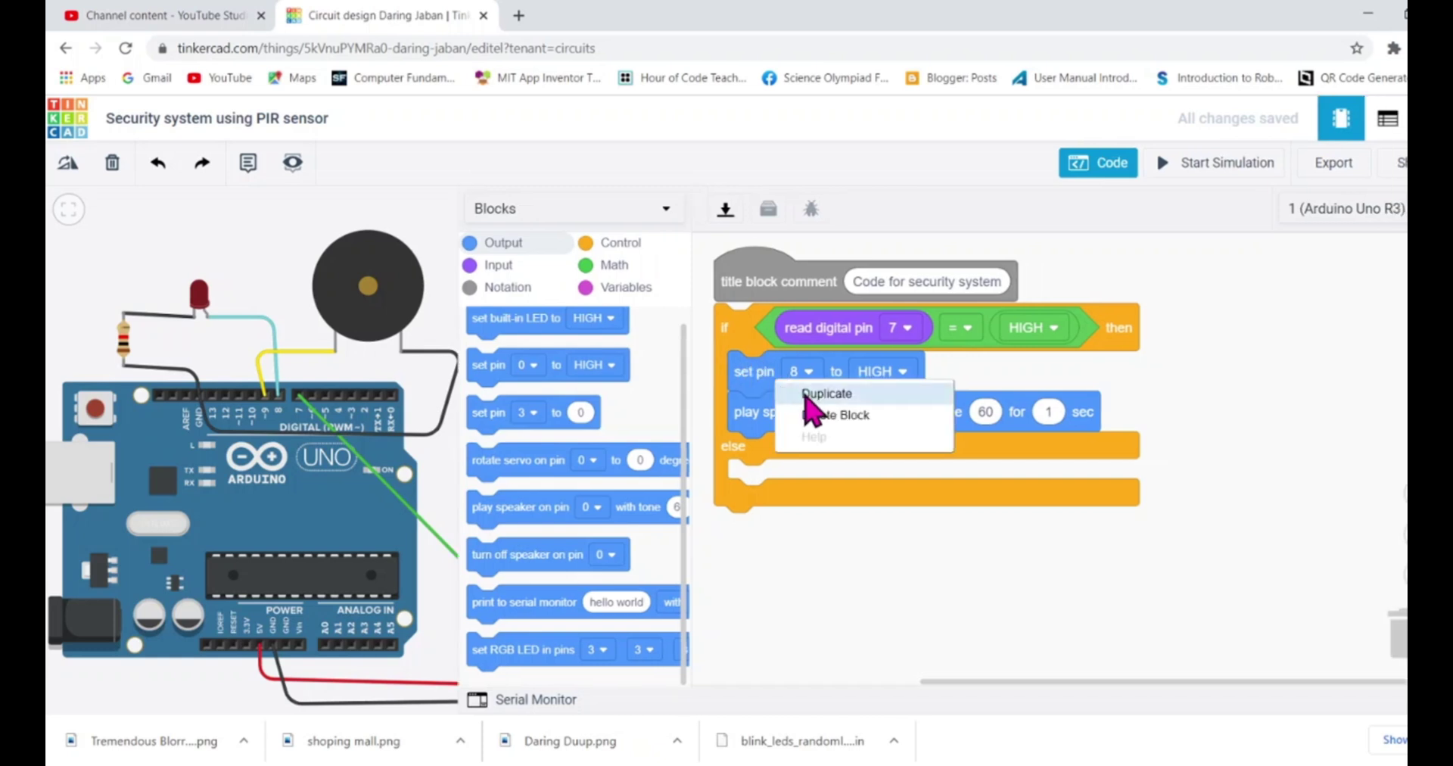
click(810, 395)
click(749, 455)
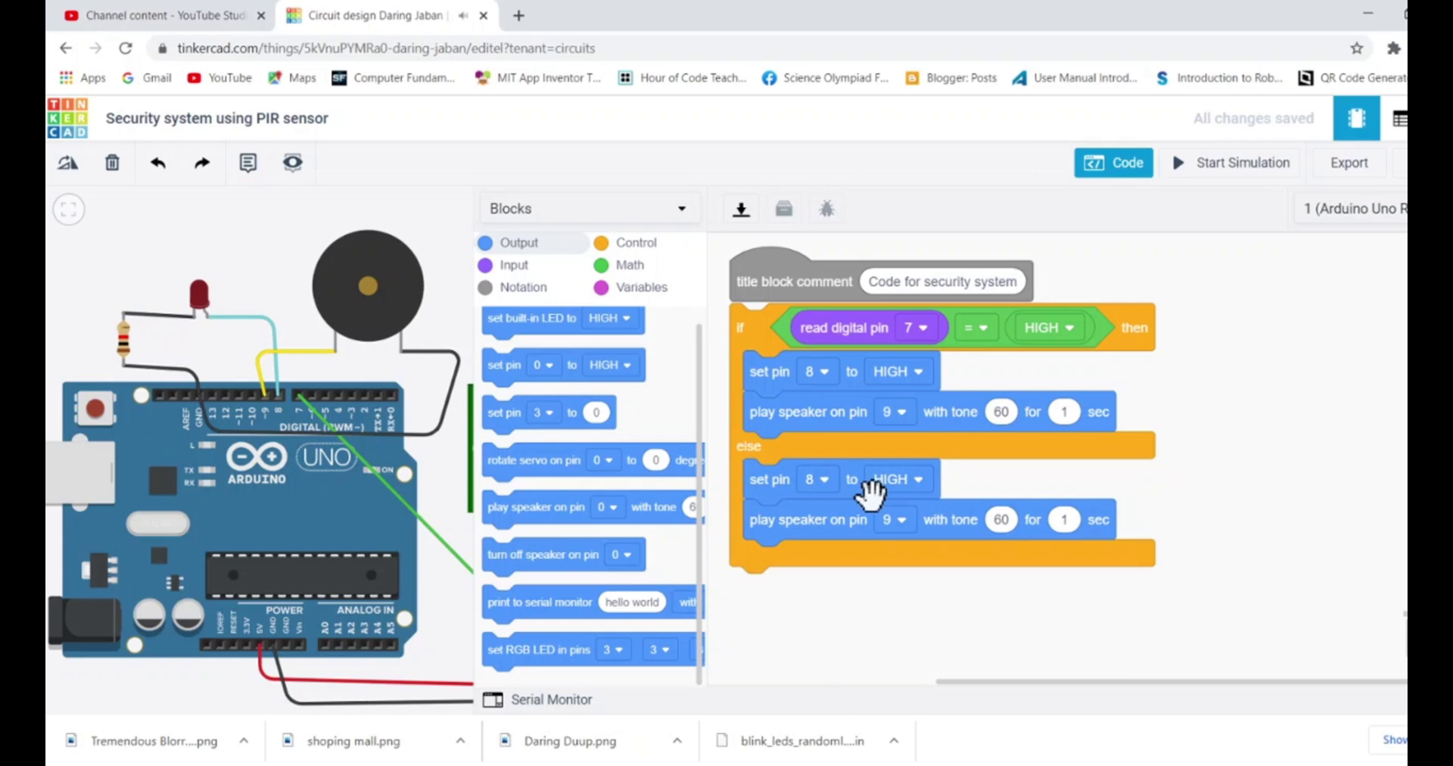
click(904, 484)
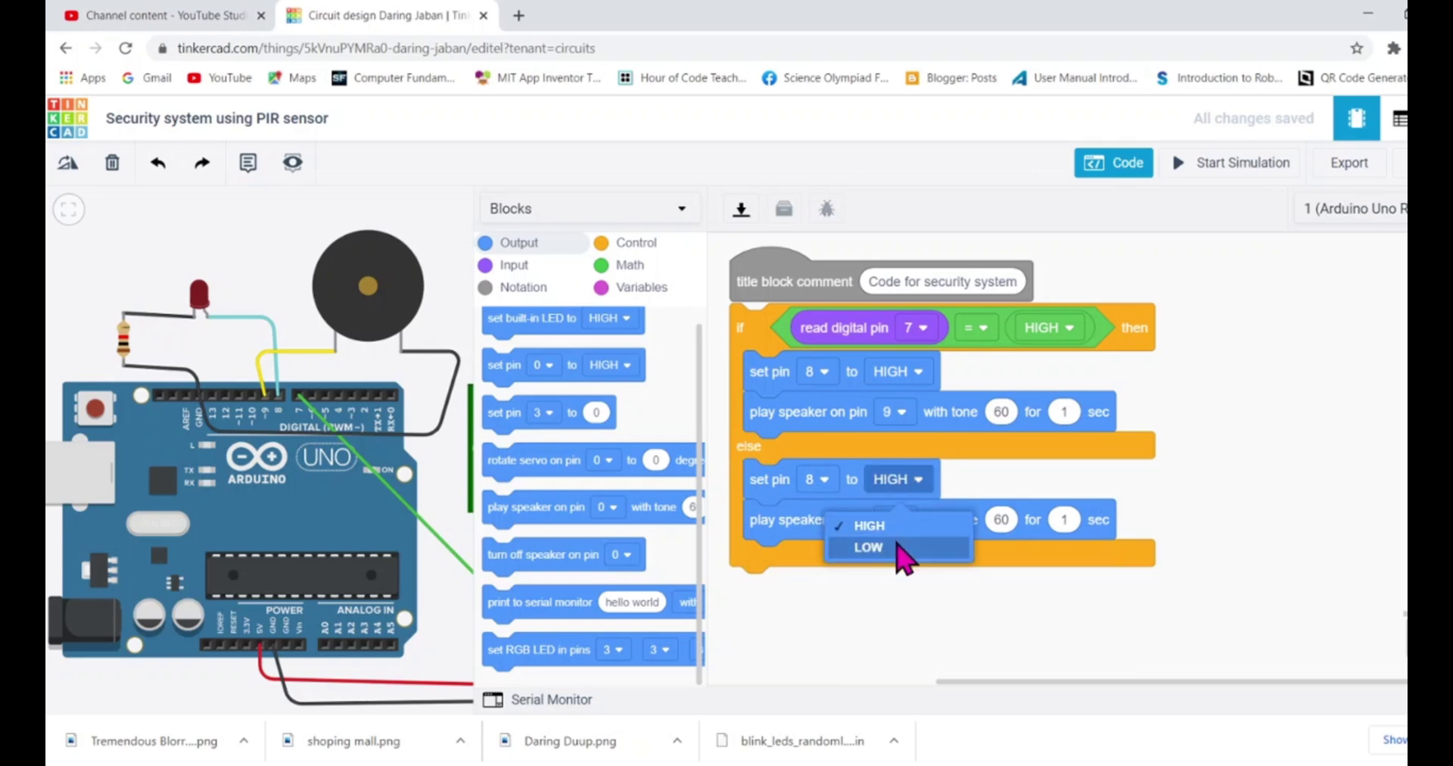
click(896, 548)
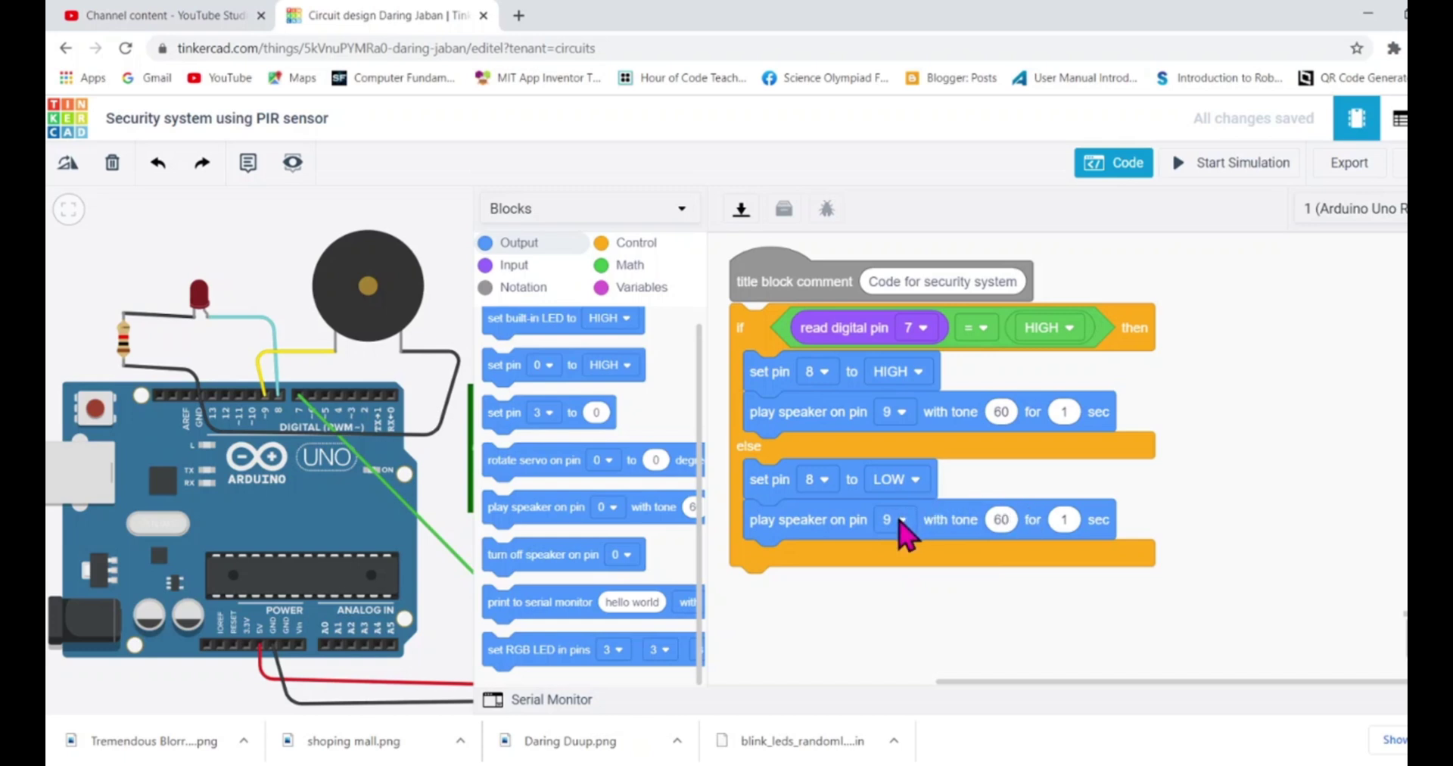
Replace the copied play speaker block with turn off speaker on pin 9
drag(788, 519, 1164, 624)
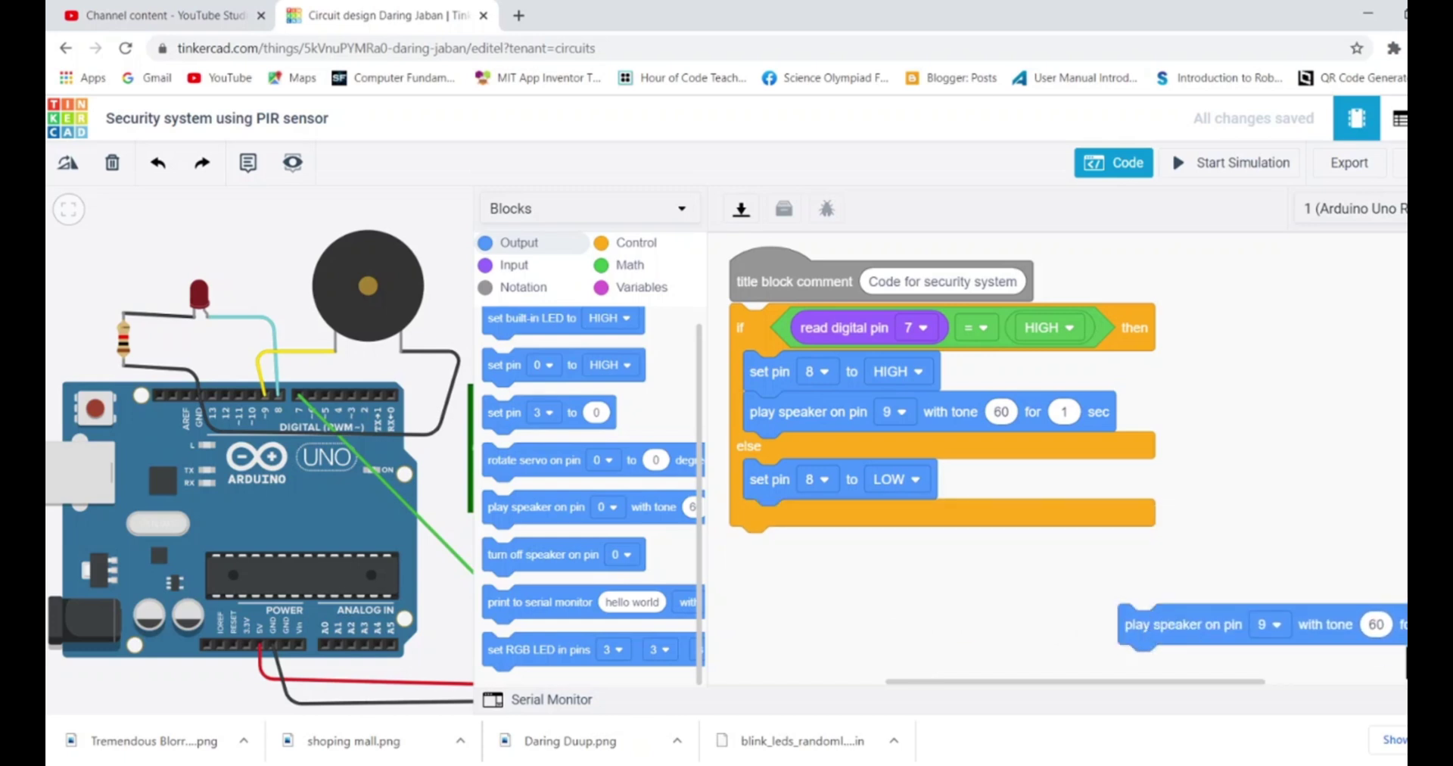
drag(1226, 626, 1406, 643)
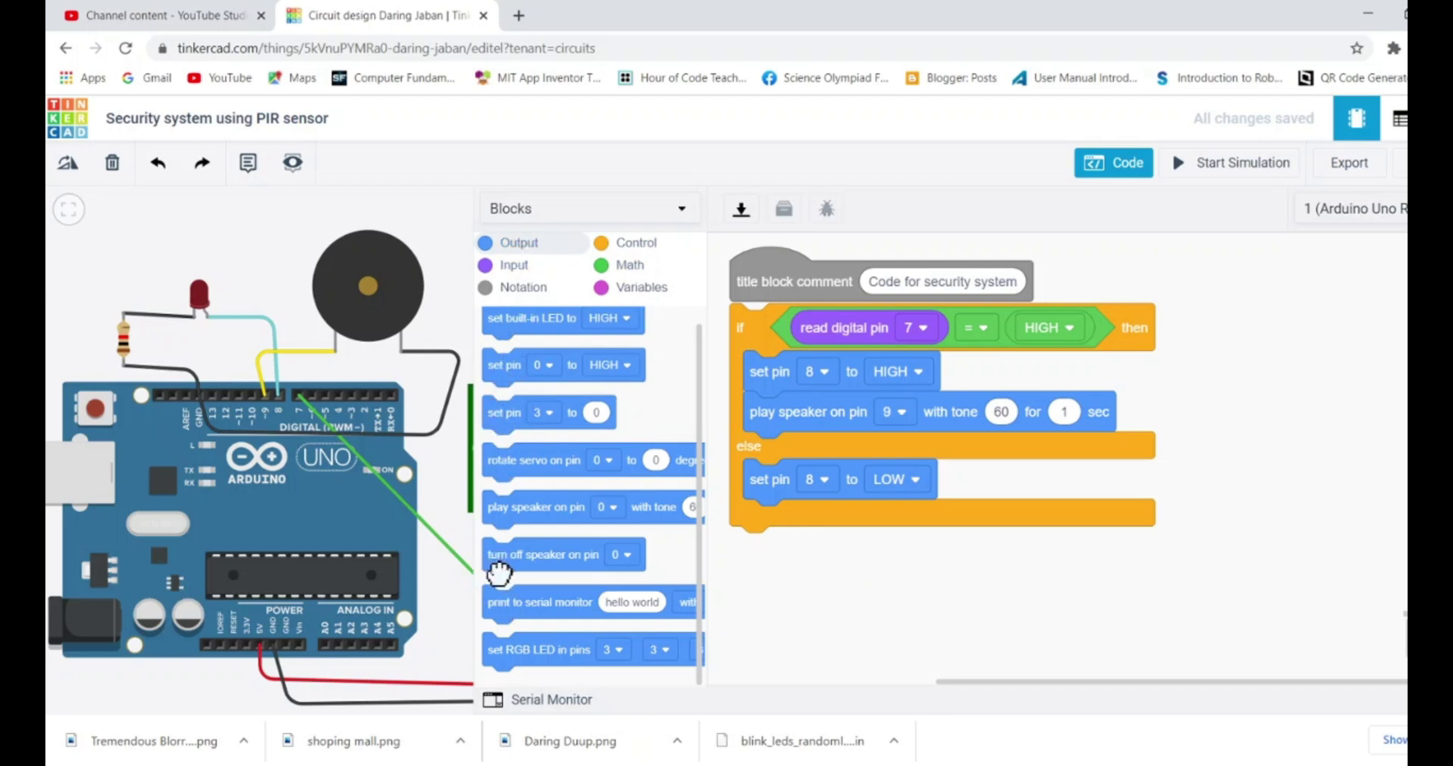
drag(499, 574, 764, 522)
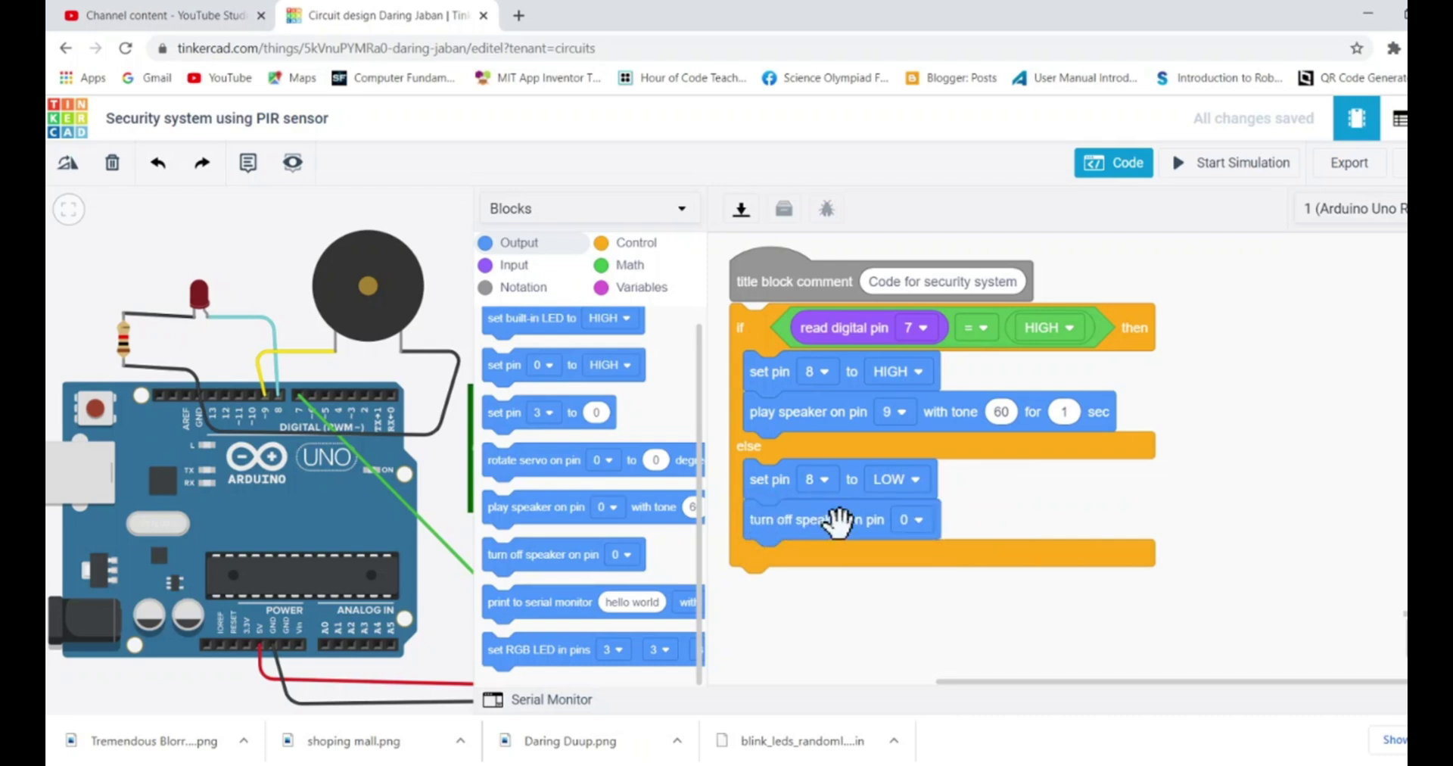
click(918, 521)
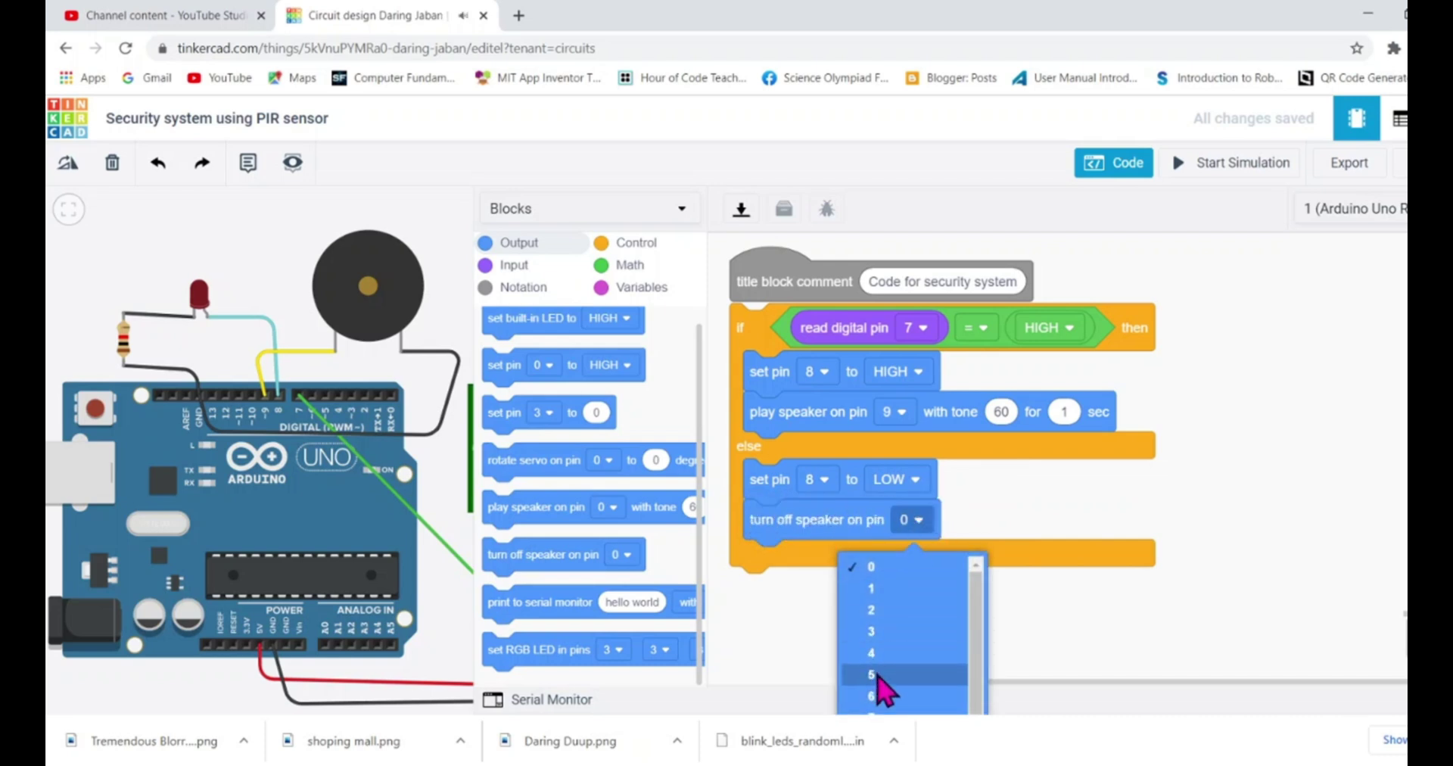
drag(989, 626, 990, 682)
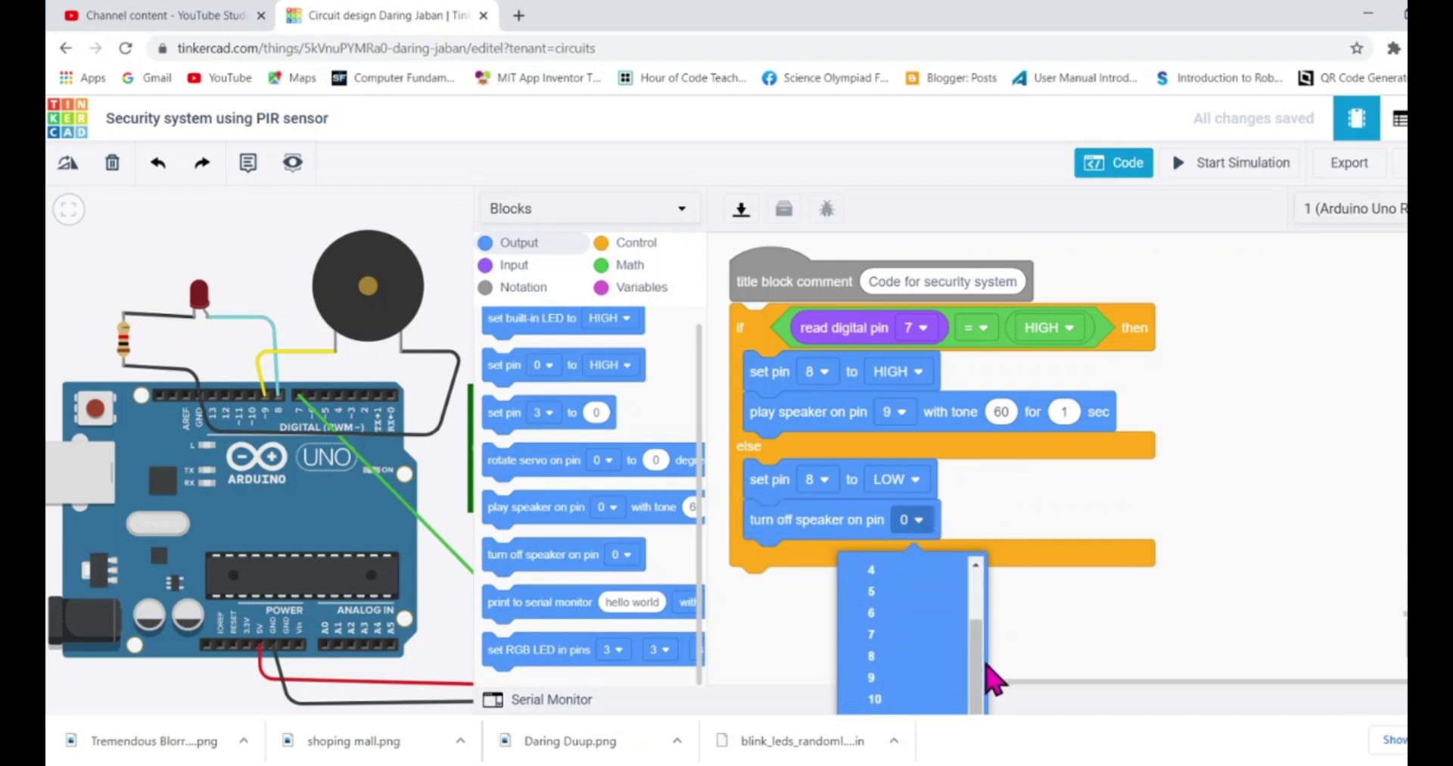
click(875, 656)
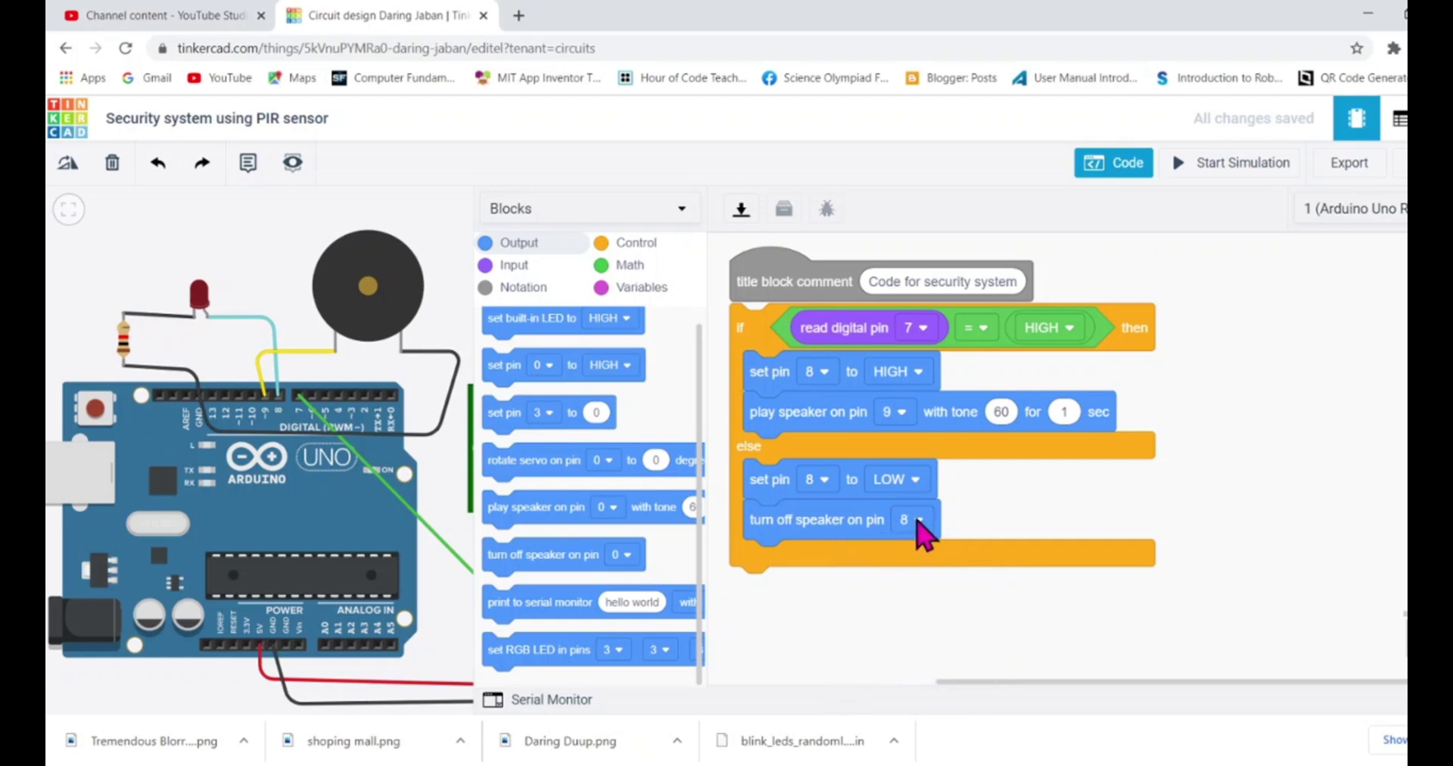
click(918, 521)
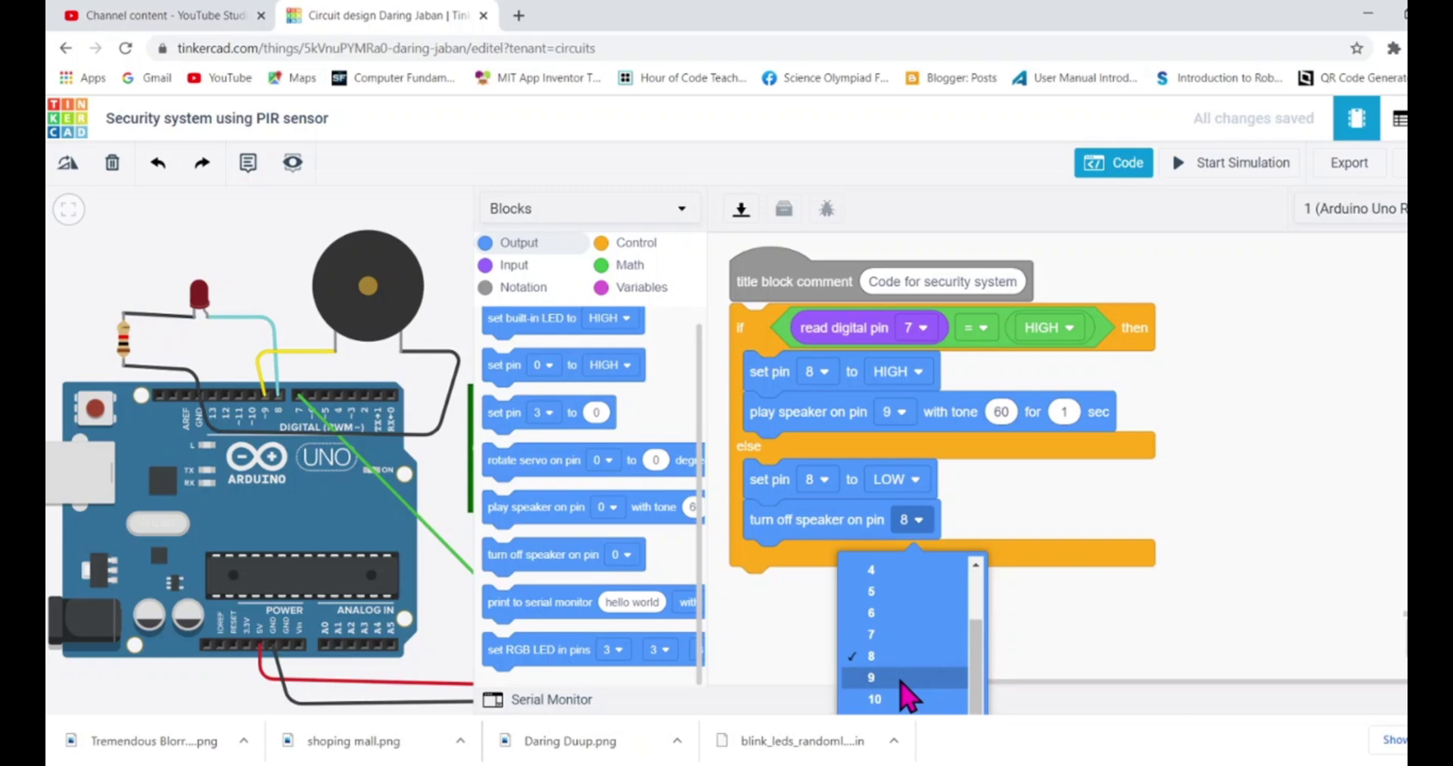
click(902, 678)
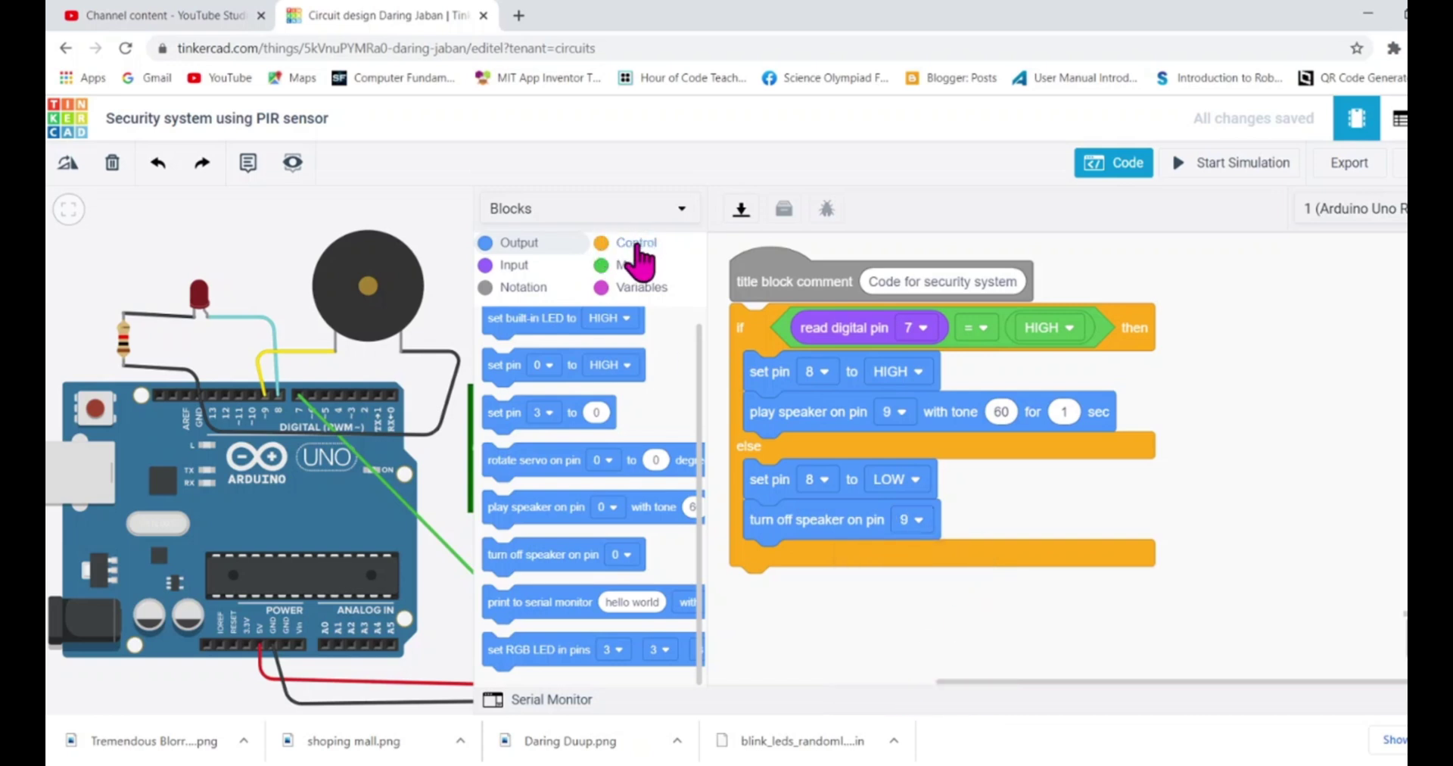
Add a wait 1 secs block after the if/else and move the PIR sensor slightly right
click(636, 257)
drag(498, 333, 757, 594)
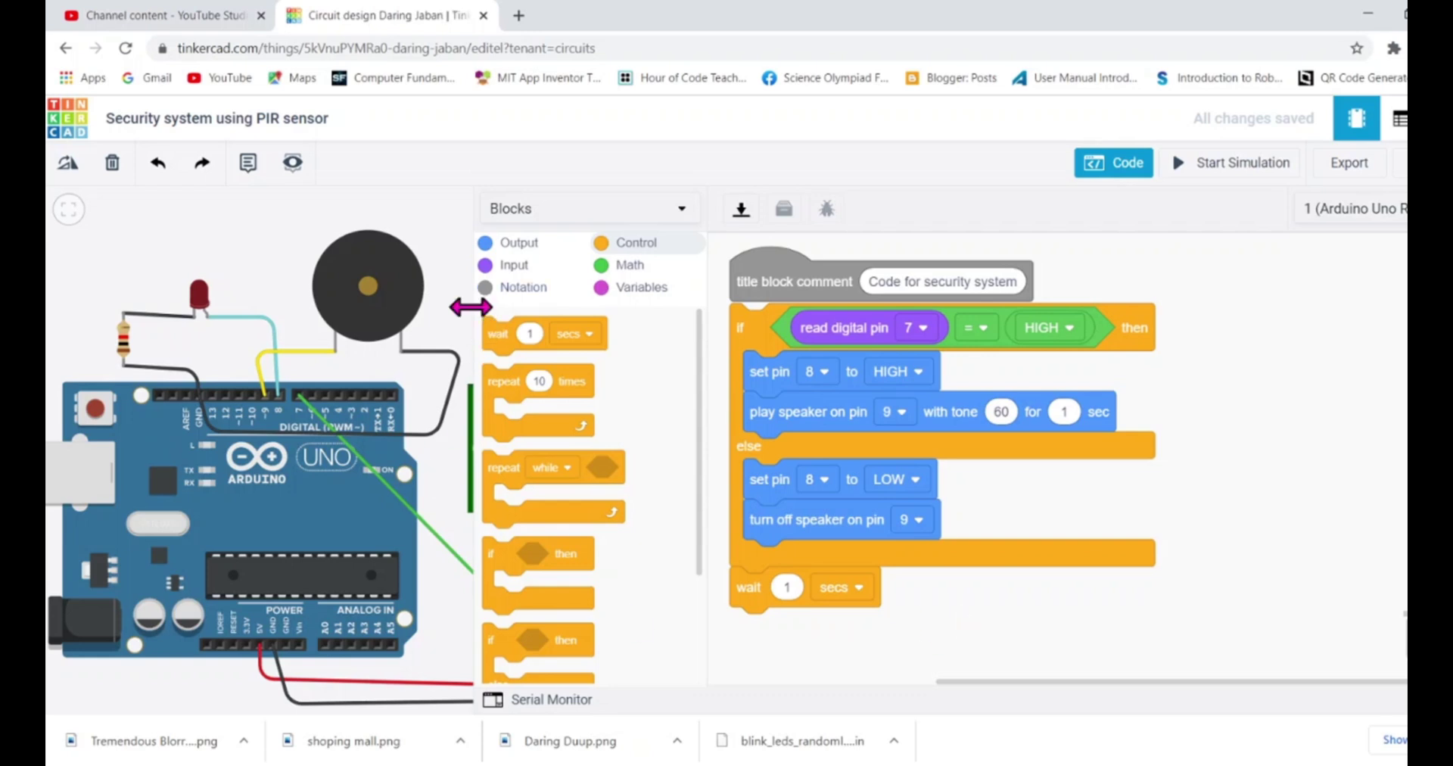
drag(471, 306, 847, 344)
drag(682, 437, 633, 552)
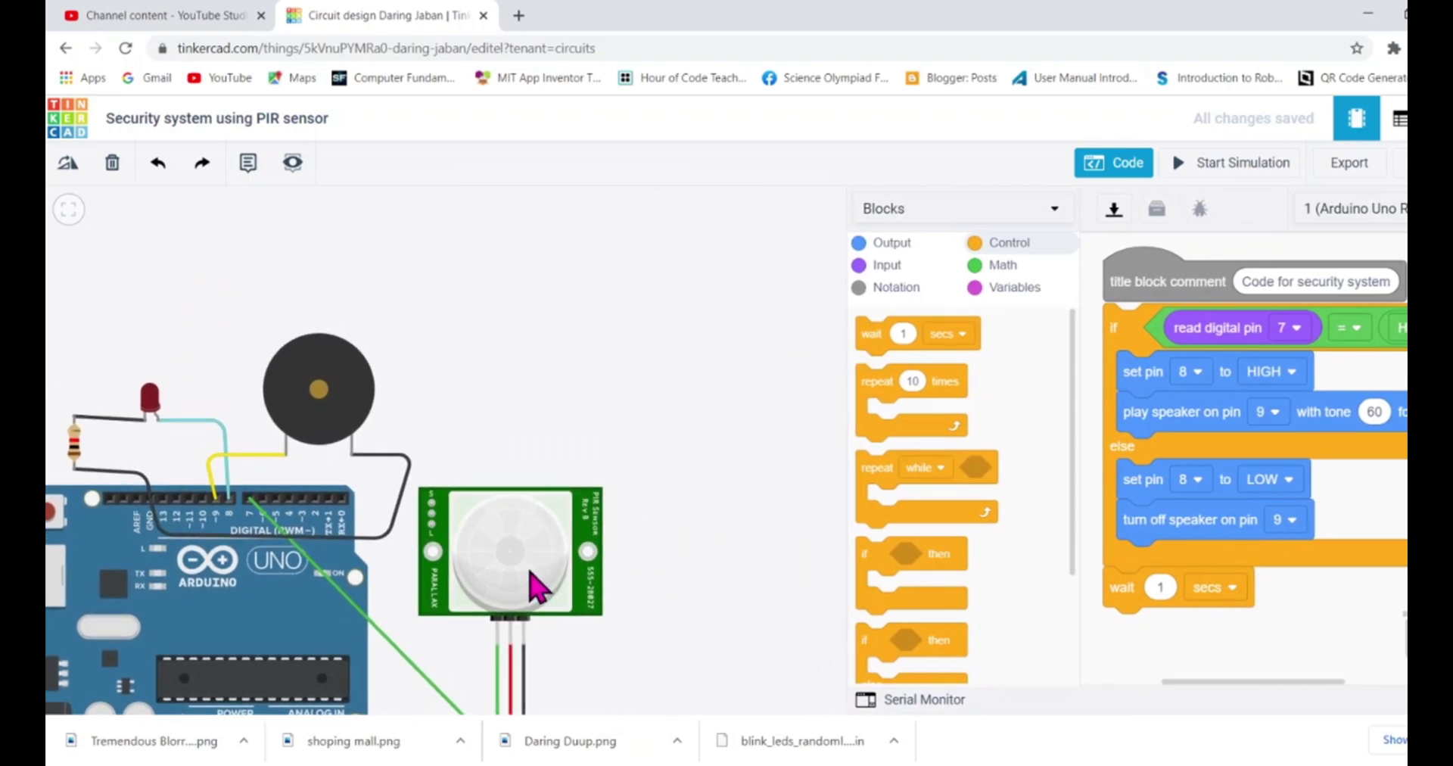
drag(531, 571, 610, 583)
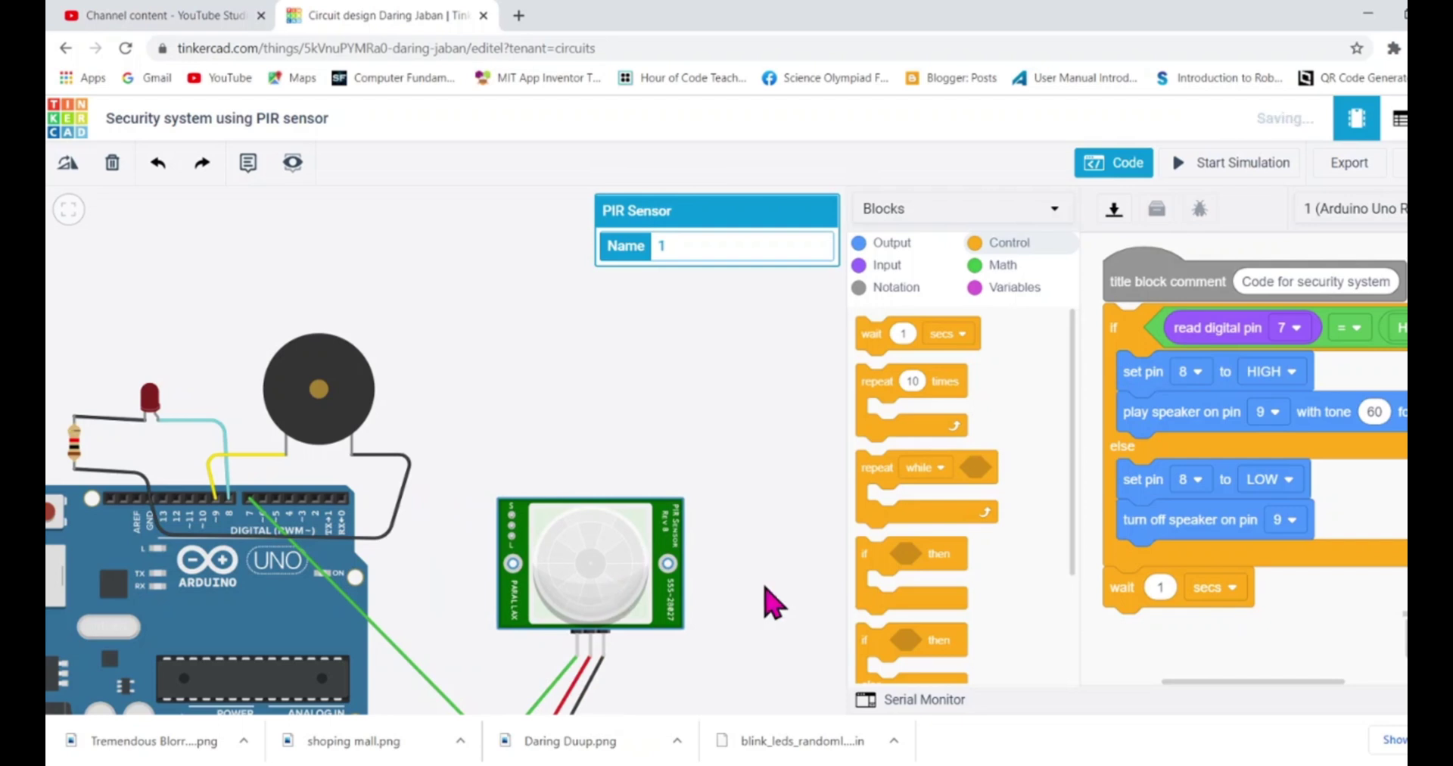
click(769, 600)
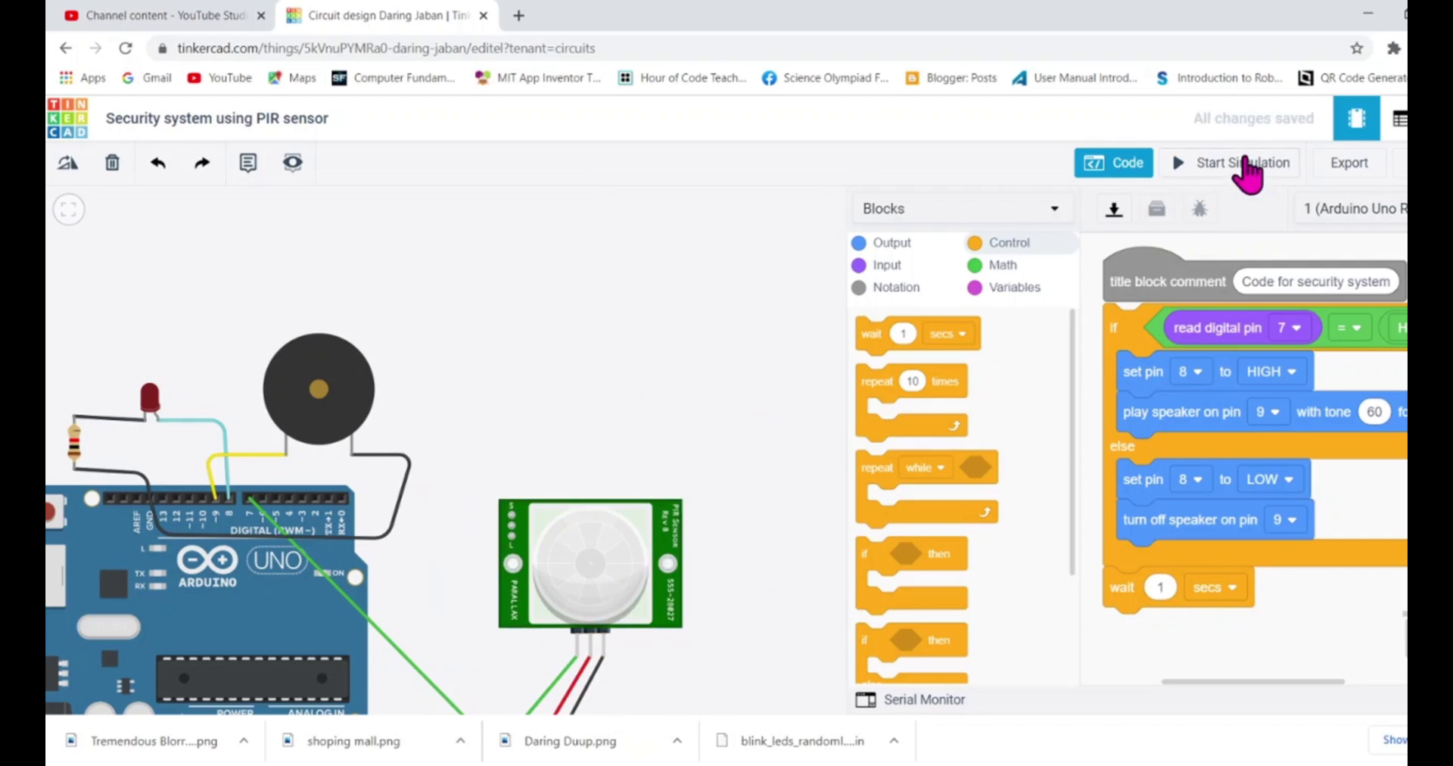
Start the simulation and move the PIR sensor's test object around the sensor
click(1243, 162)
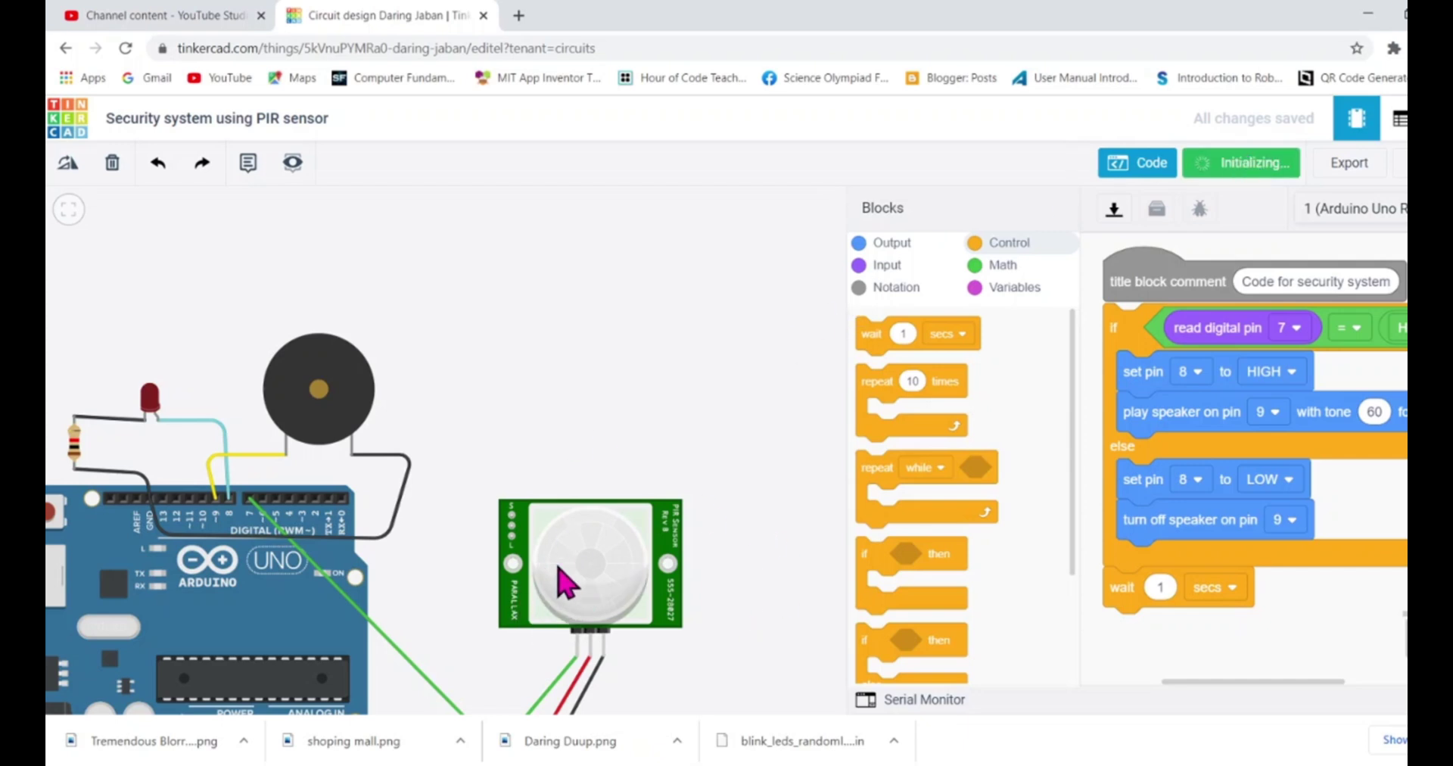
click(567, 586)
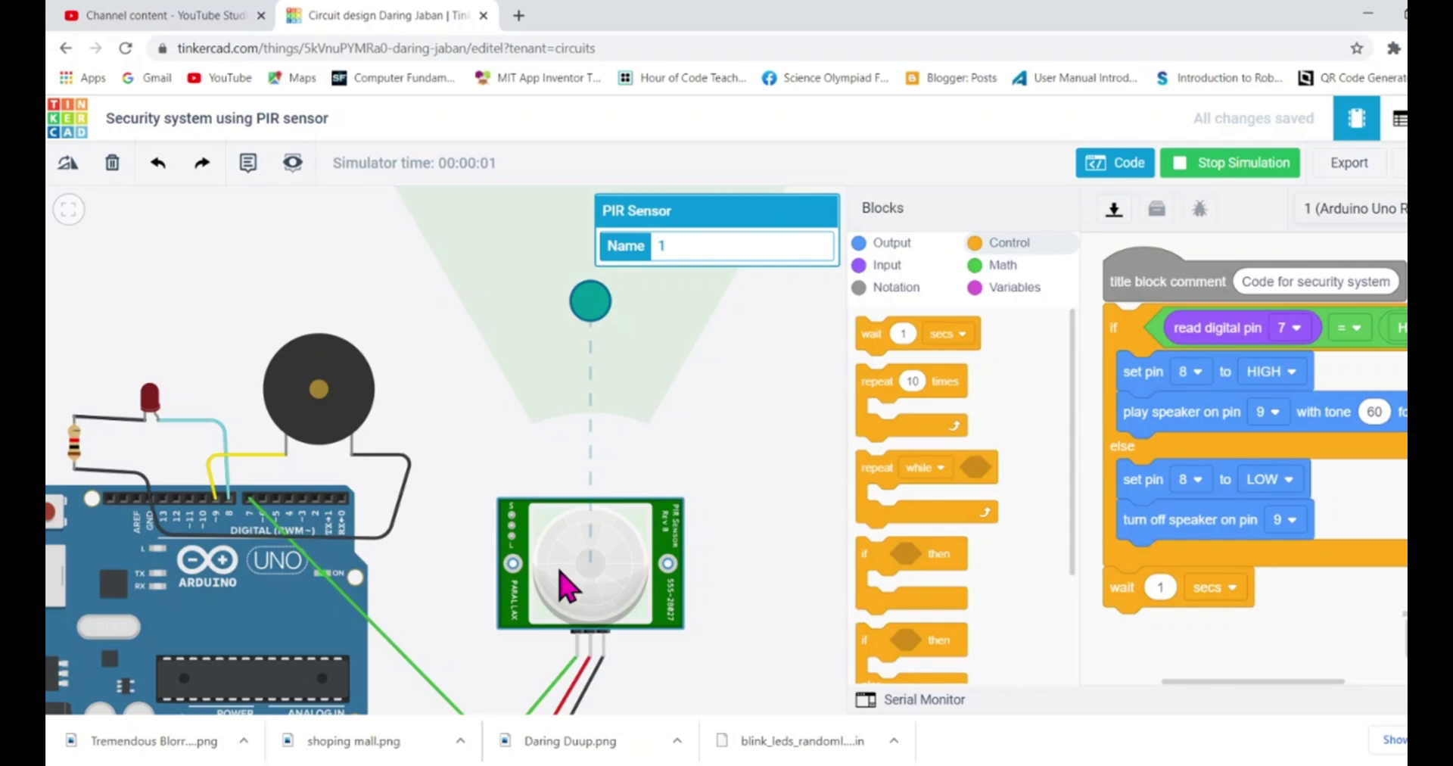
drag(588, 306, 762, 410)
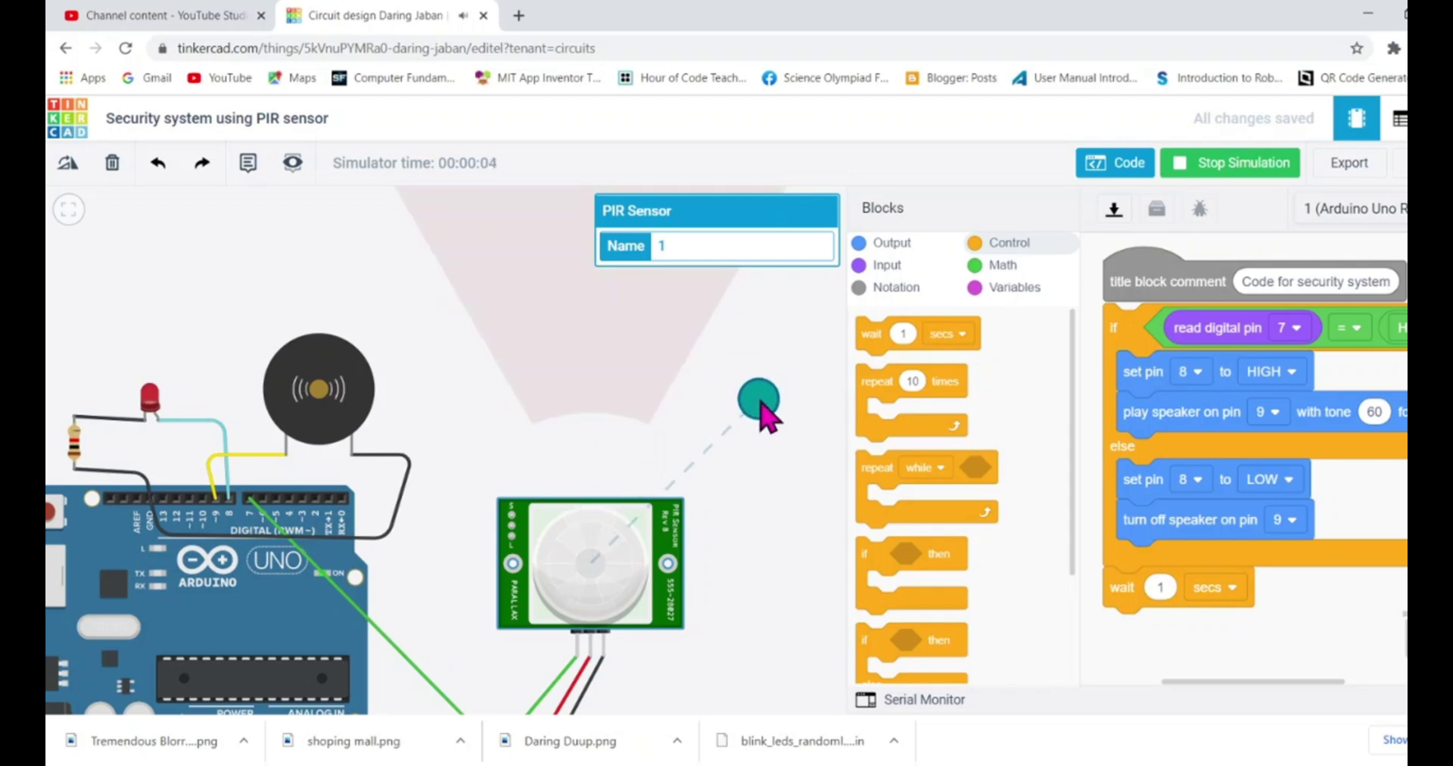
drag(763, 405, 798, 487)
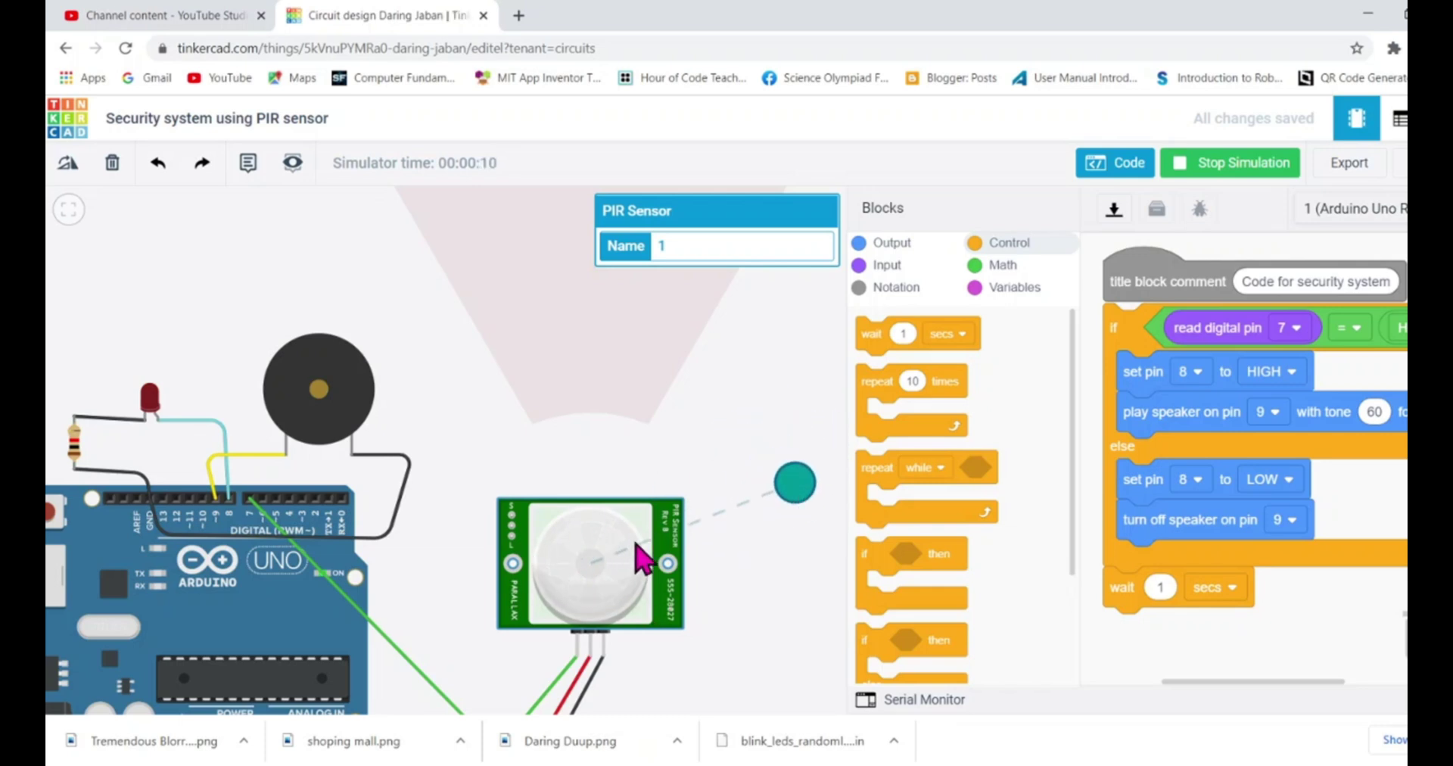
drag(799, 488, 790, 454)
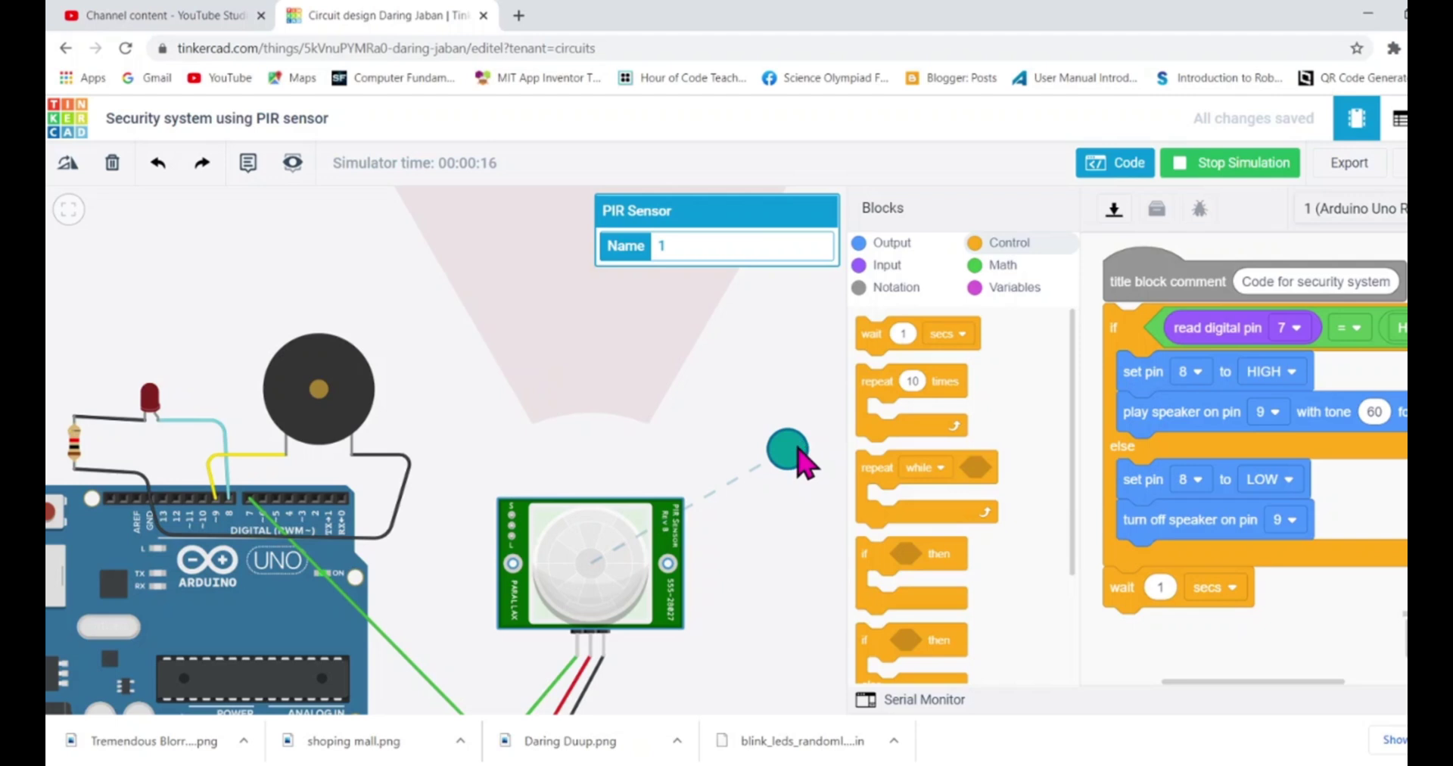
Move the test object into, out of, and back near the PIR detection zone
drag(793, 451, 772, 436)
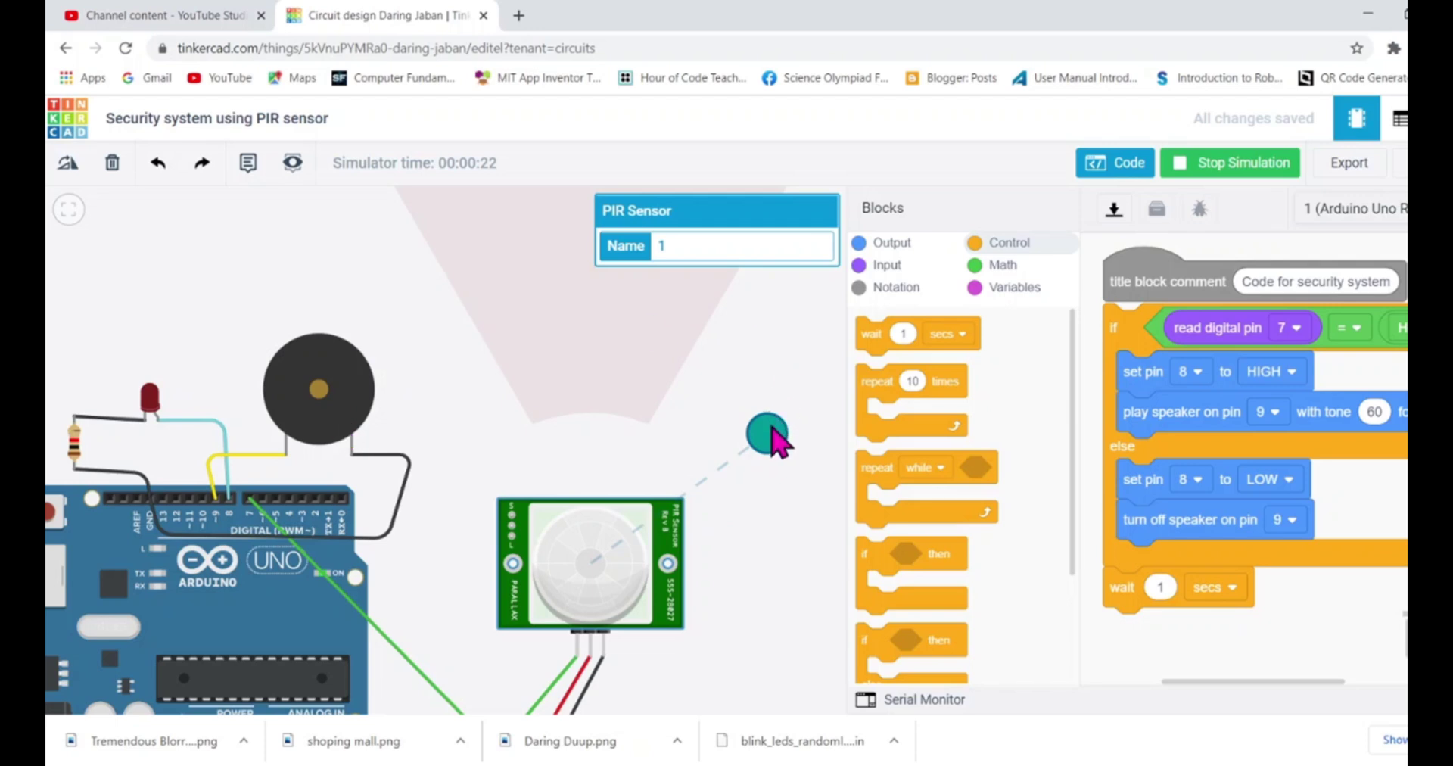
drag(770, 432, 765, 382)
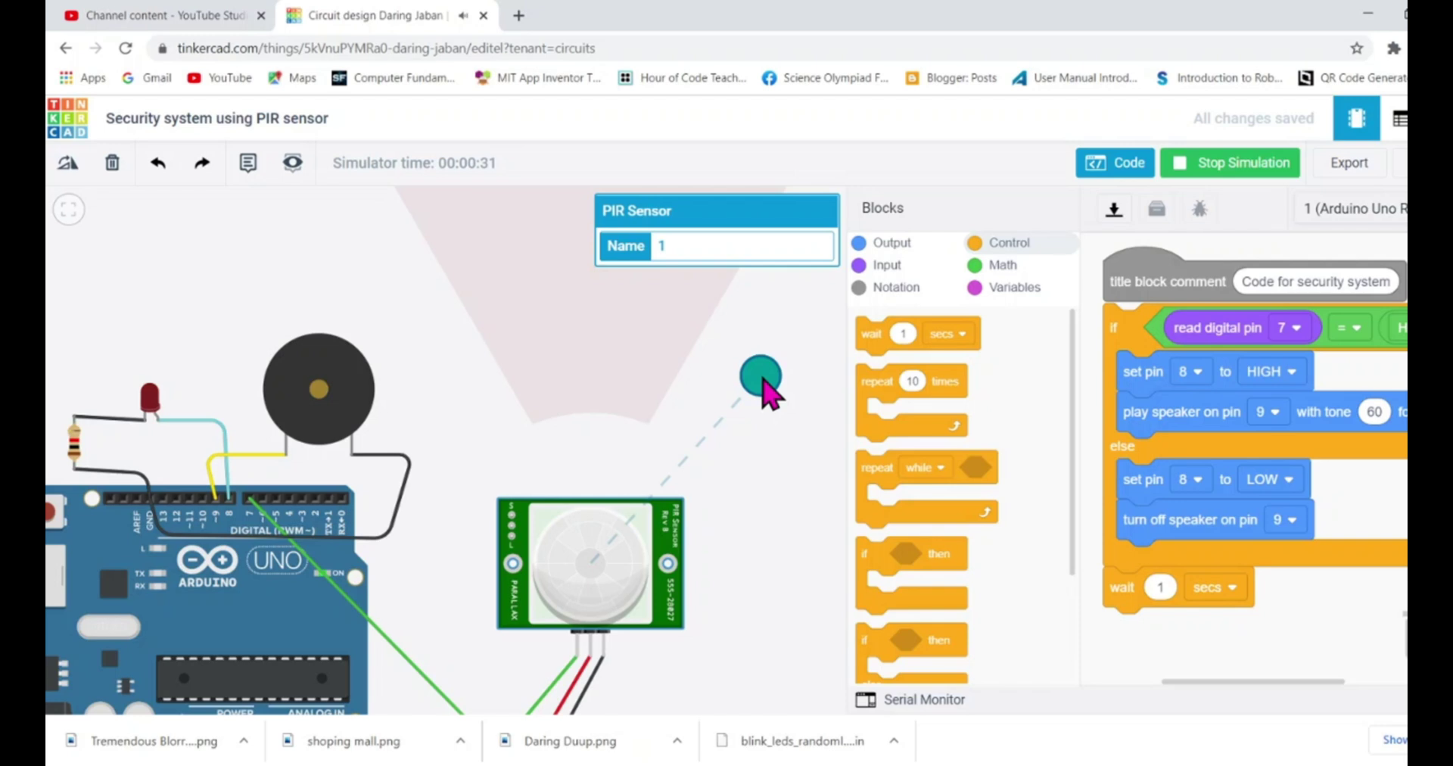
mouse_move(763, 380)
mouse_down()
mouse_move(746, 384)
mouse_move(779, 393)
mouse_up()
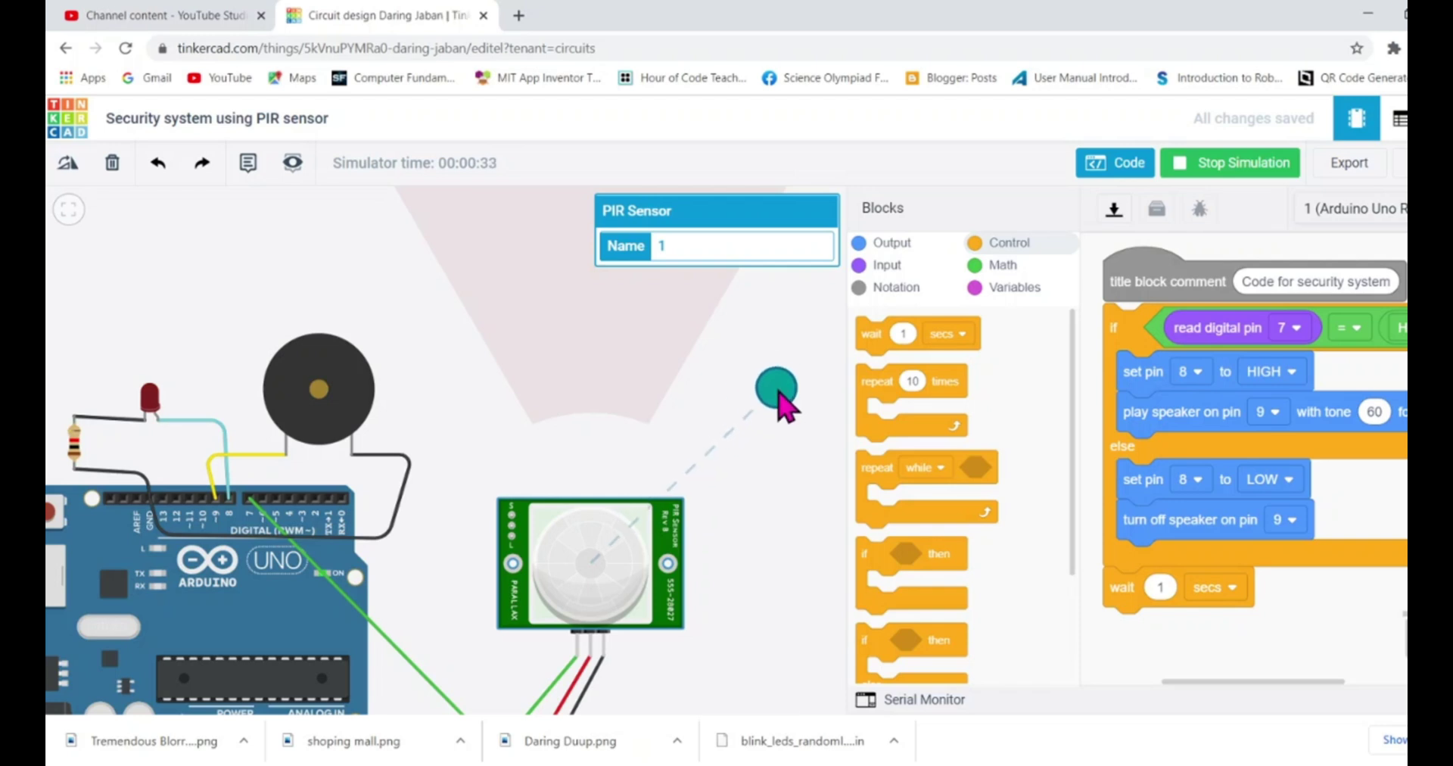
drag(779, 394, 499, 417)
drag(606, 478, 751, 415)
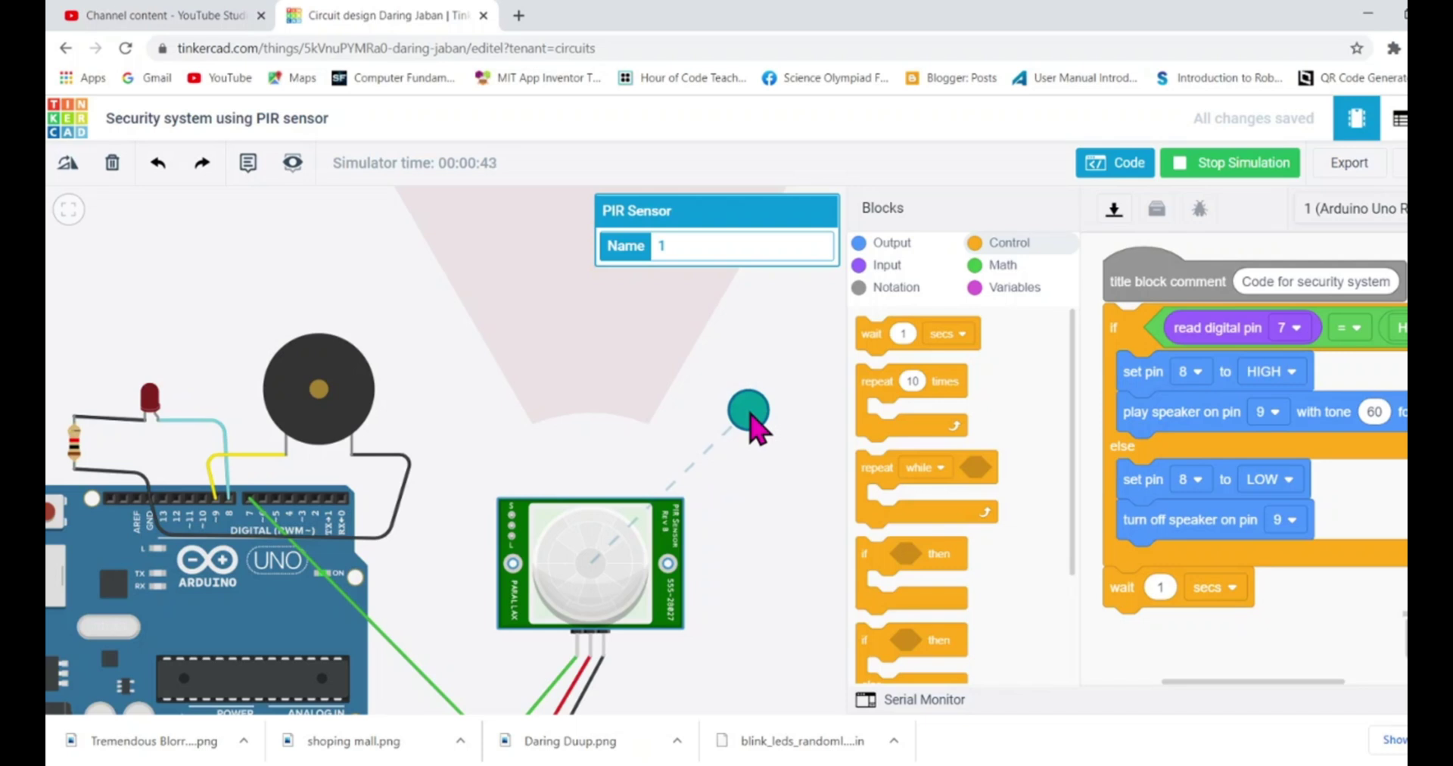
mouse_move(750, 414)
mouse_down()
mouse_move(696, 450)
mouse_move(738, 402)
mouse_move(728, 395)
mouse_up()
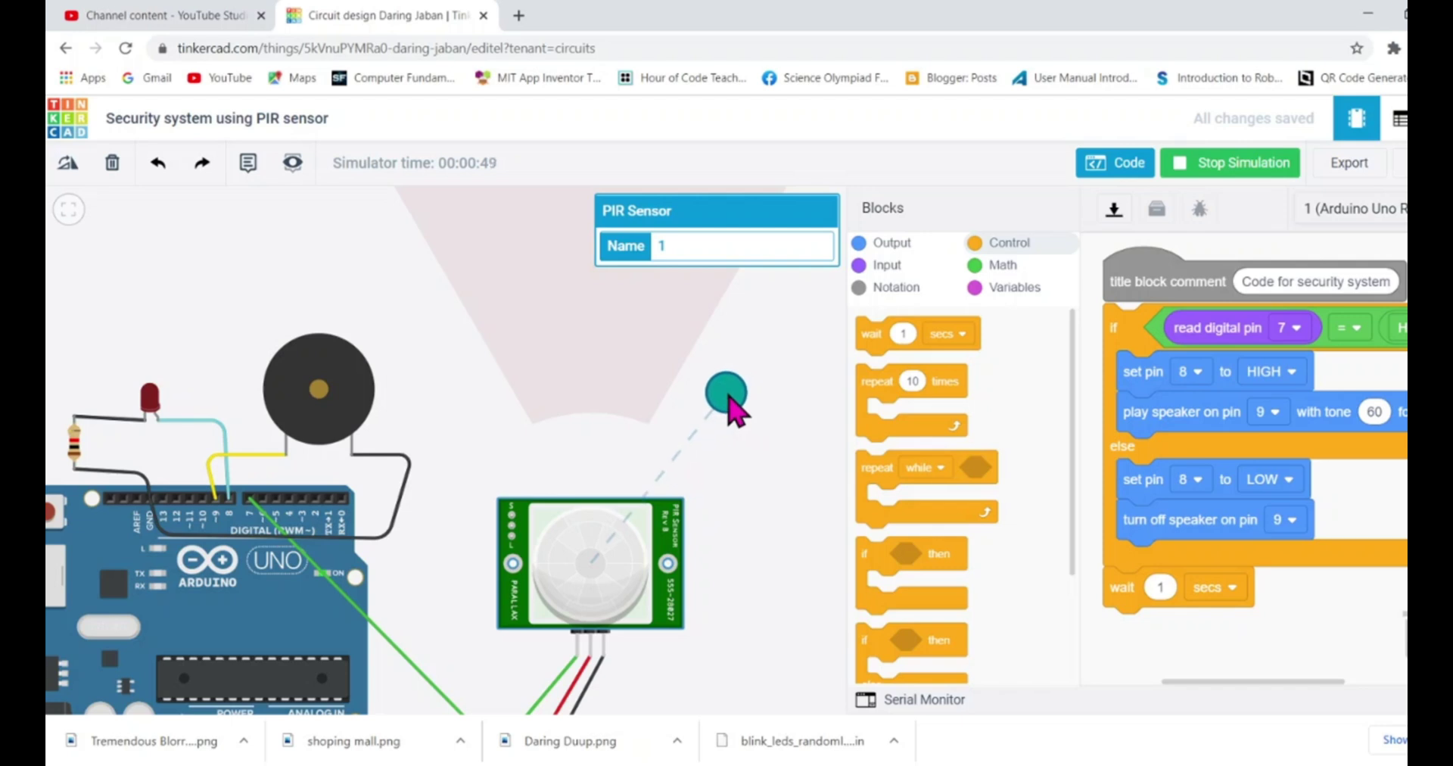